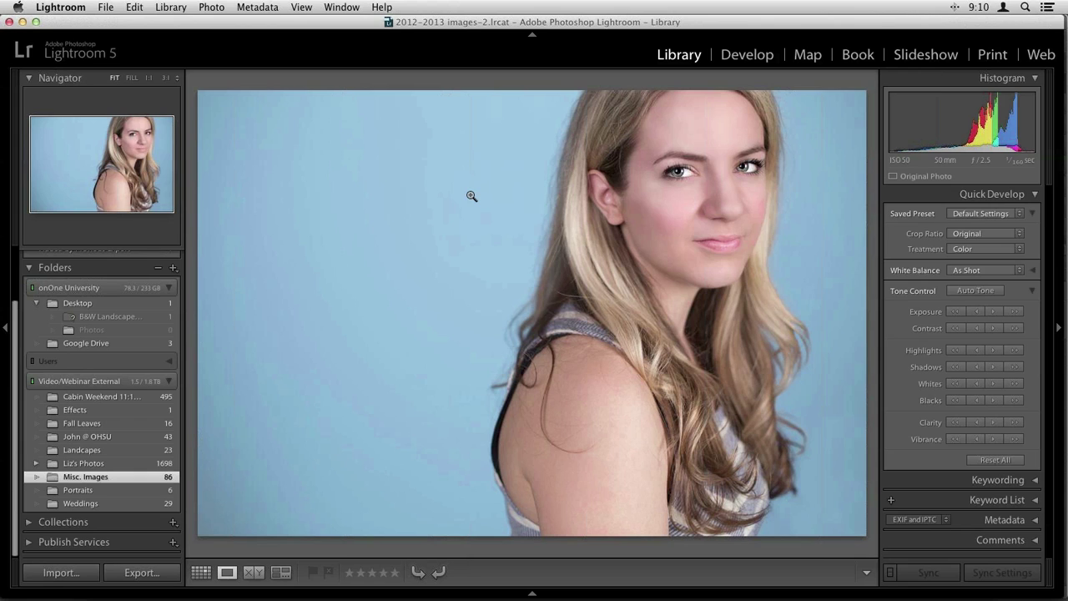
right_click(471, 196)
mouse_move(602, 268)
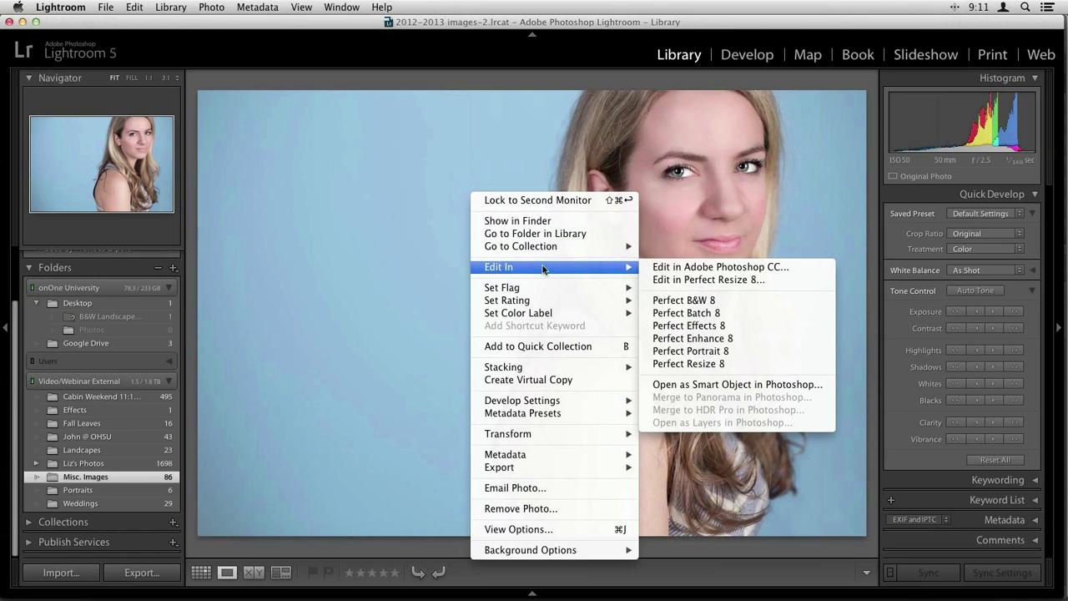
click(367, 238)
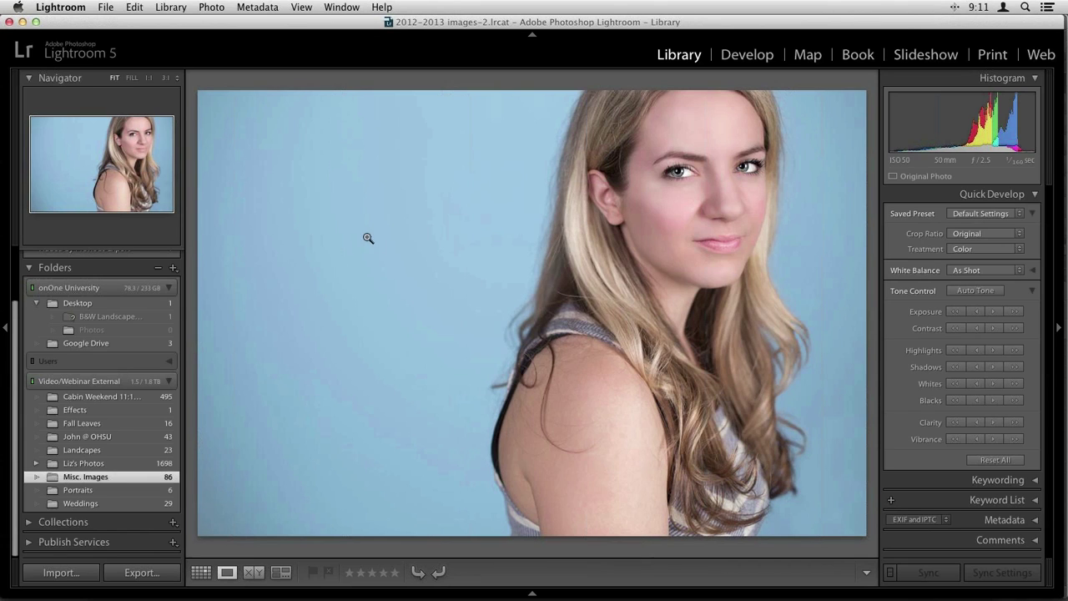
Step: Send the portrait from Lightroom to the Perfect Photo Suite 8 plug-in for layered editing
click(105, 7)
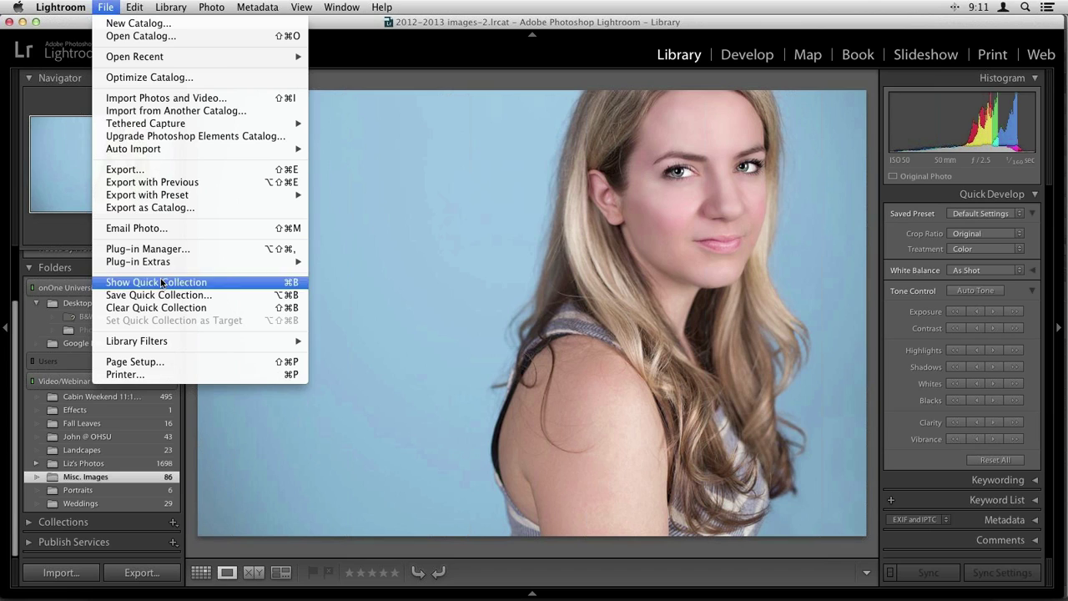
mouse_move(280, 264)
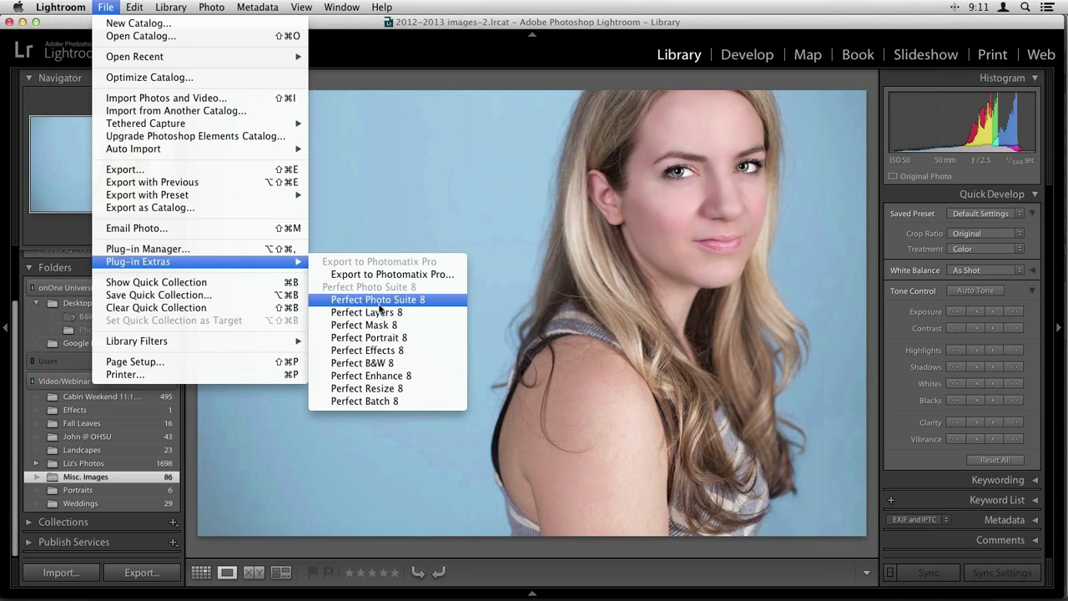
click(430, 300)
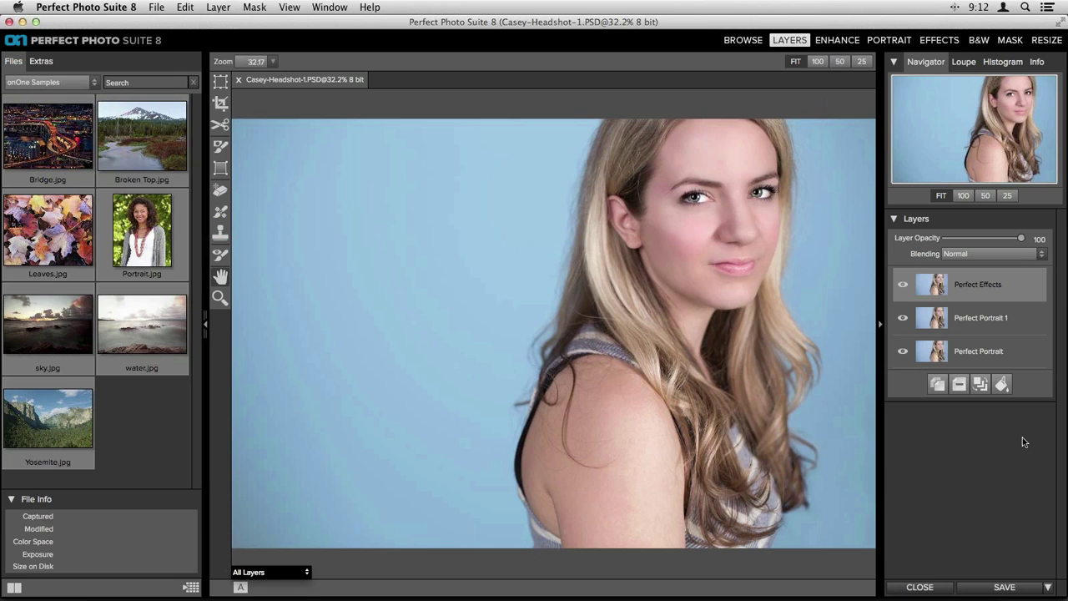
Step: Switch to the Effects module and apply the Texturizer filter's Brocade Corners preset to the portrait
click(937, 42)
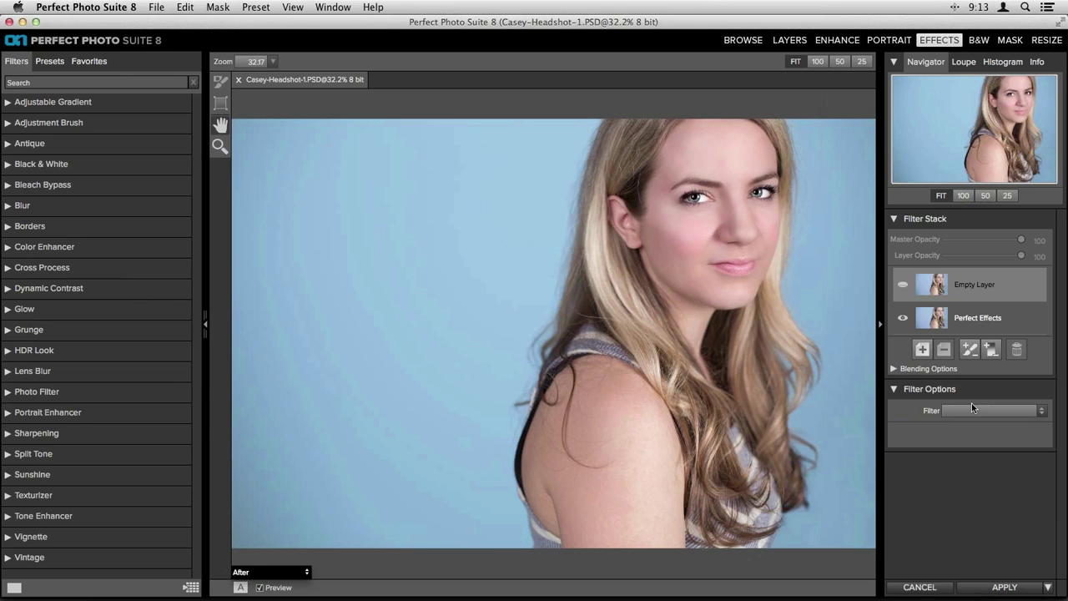
click(1001, 412)
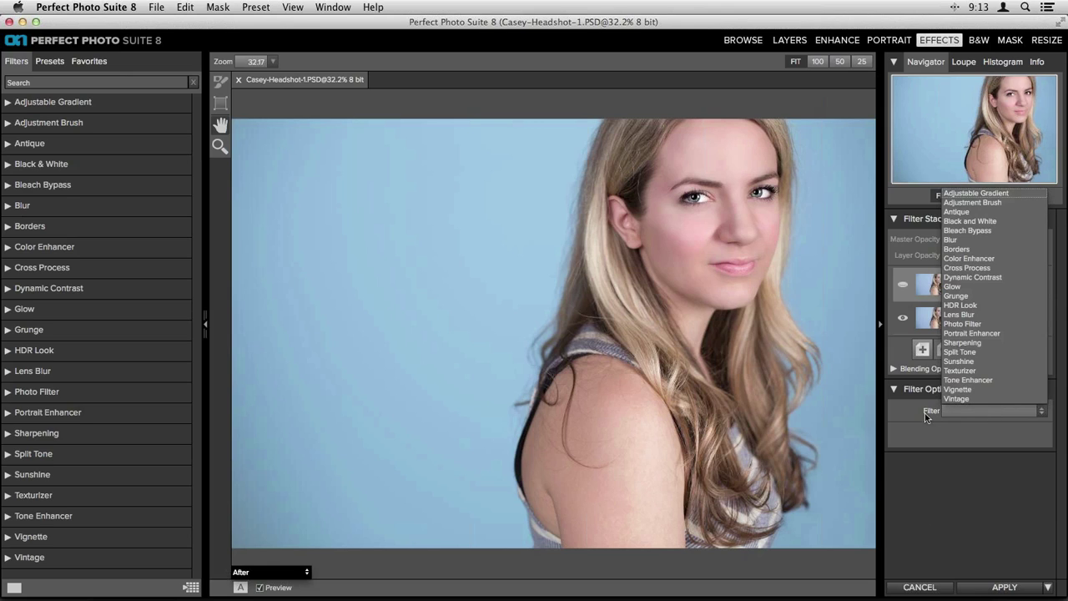
click(981, 410)
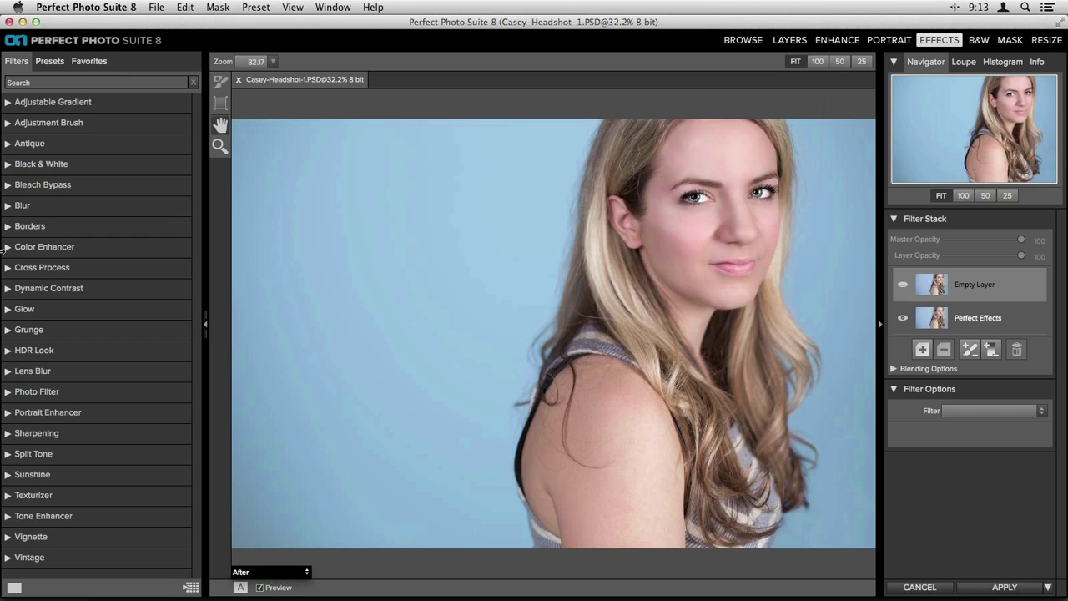
click(8, 499)
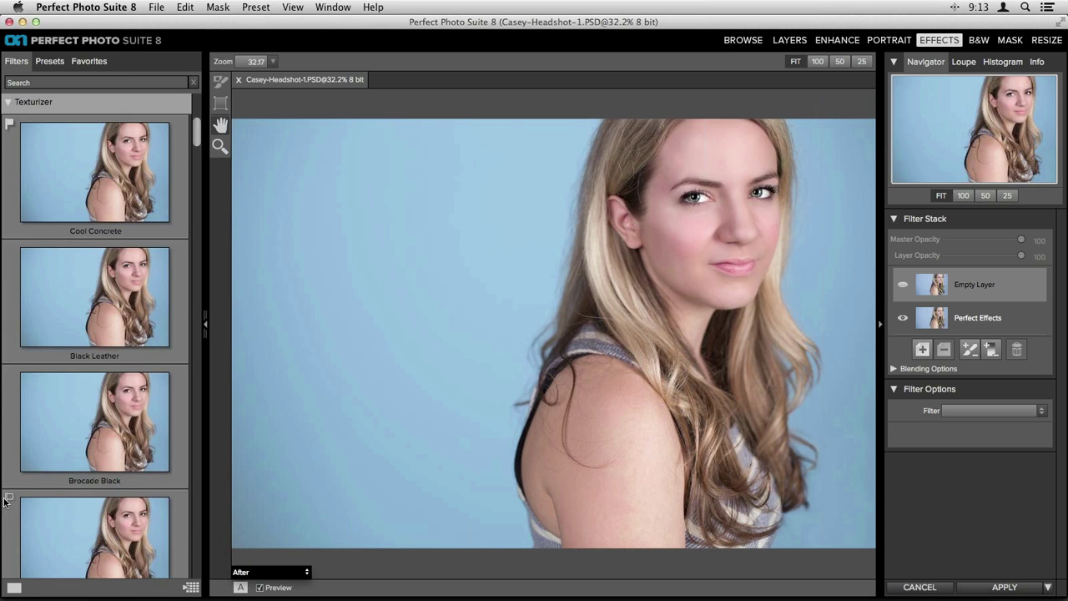
scroll(127, 288, down, 5)
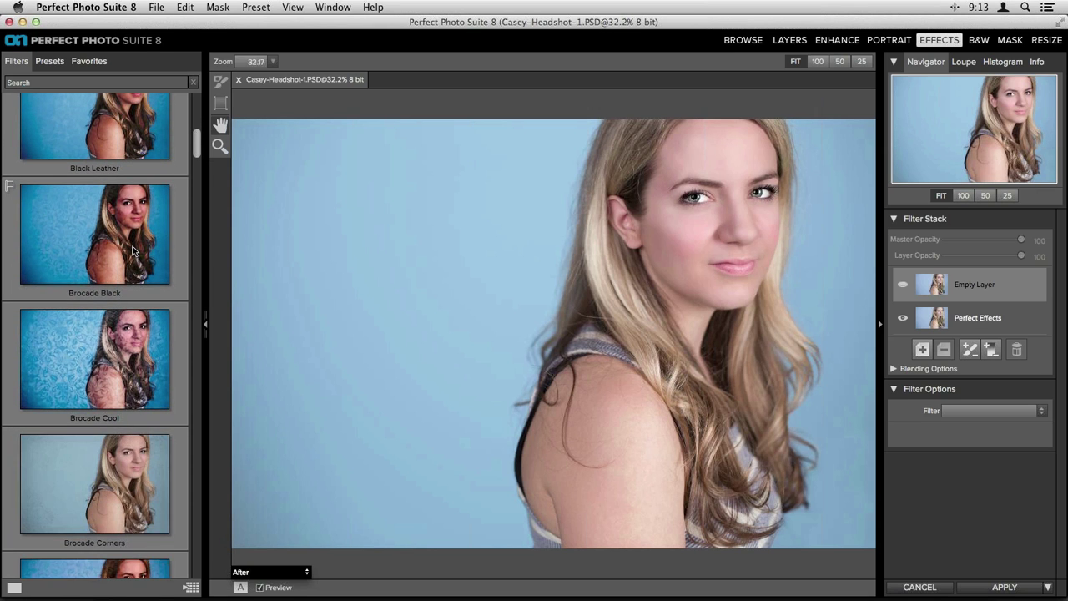
scroll(132, 249, down, 6)
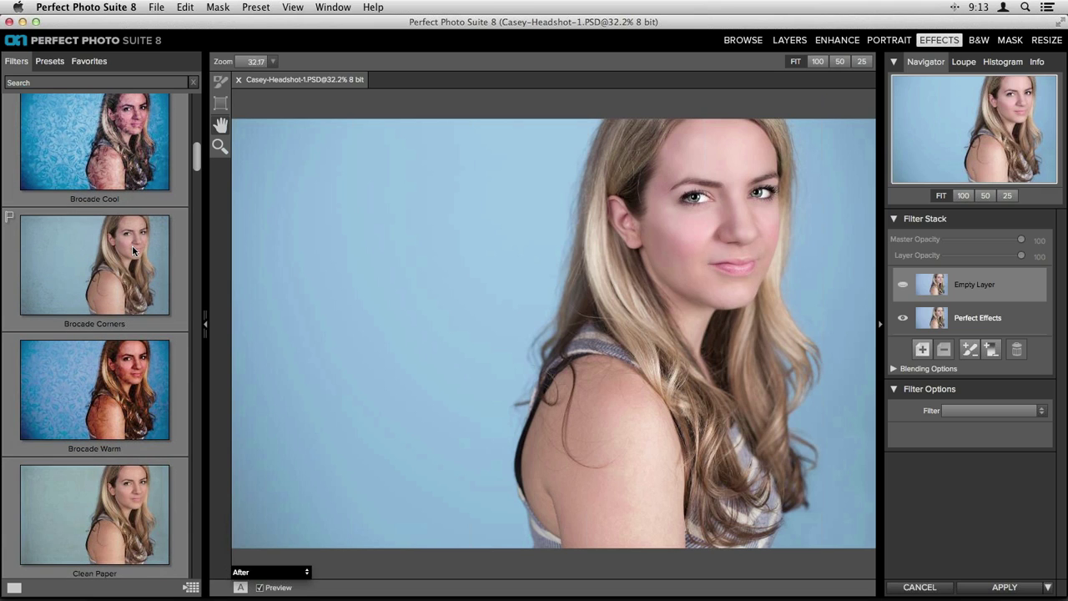
click(95, 269)
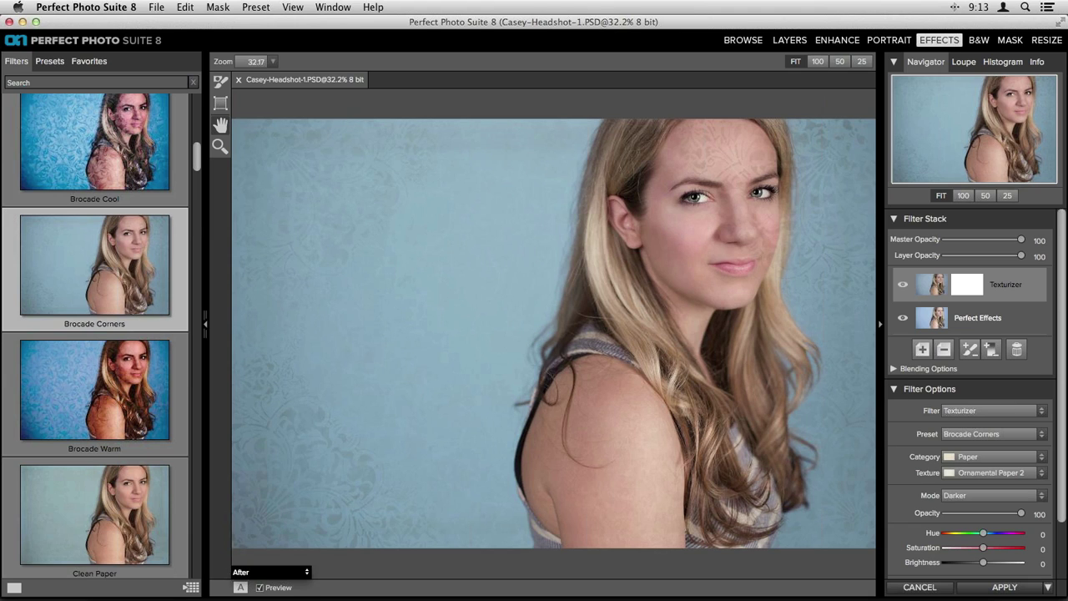
Step: Choose Darker as the texture's mode and set its hue to 46
scroll(967, 412, down, 2)
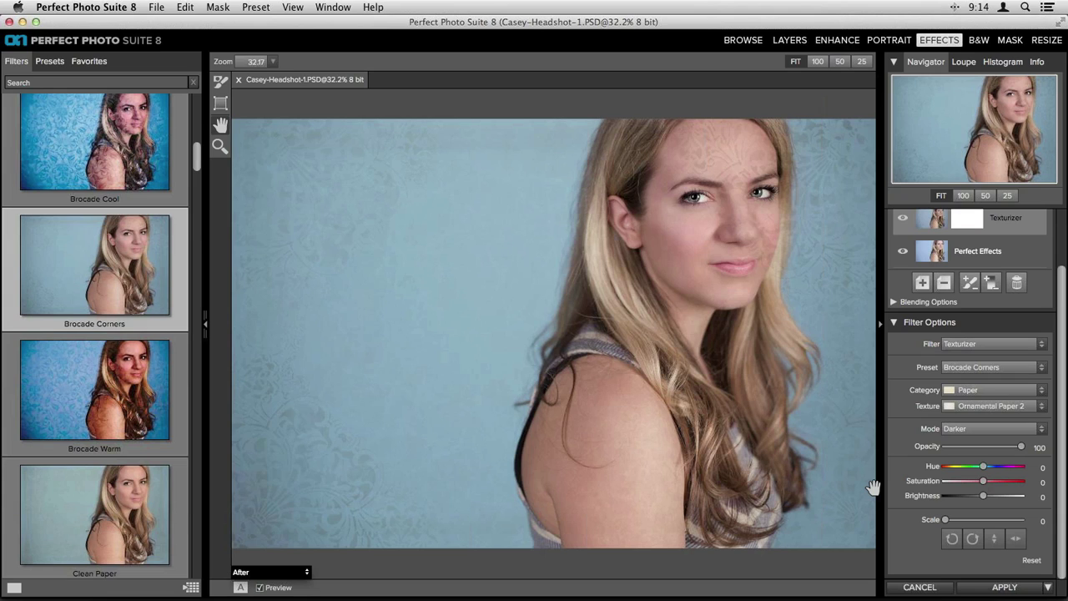
click(972, 428)
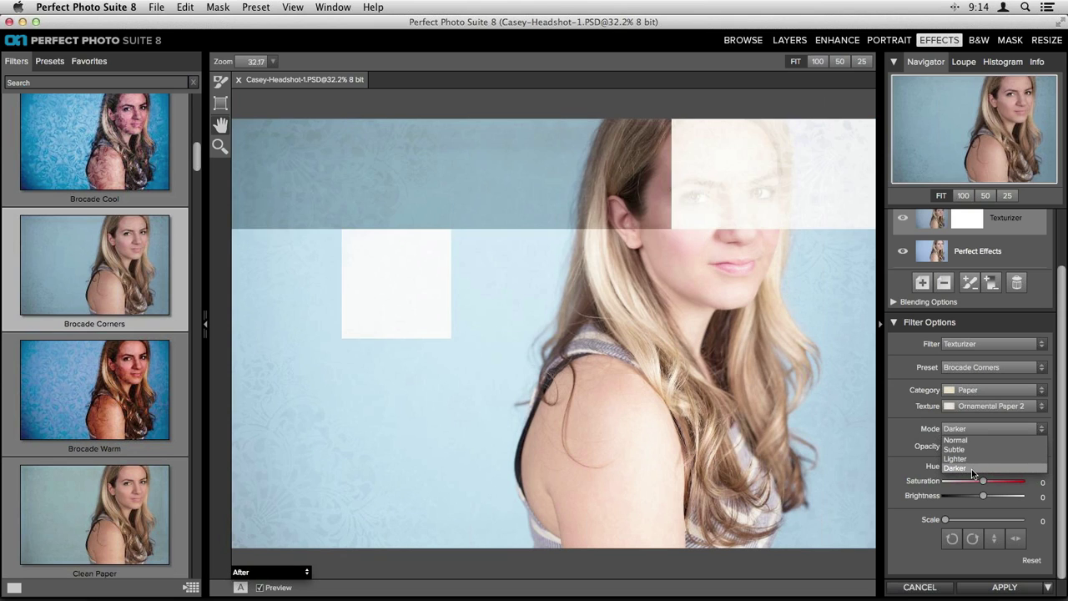
click(972, 468)
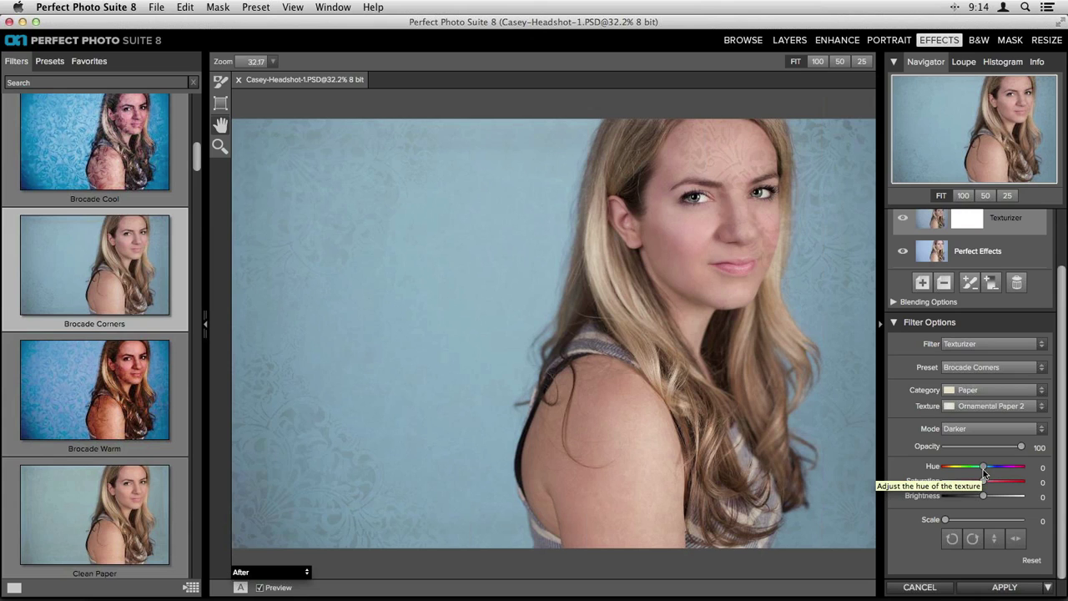
drag(982, 467, 1003, 469)
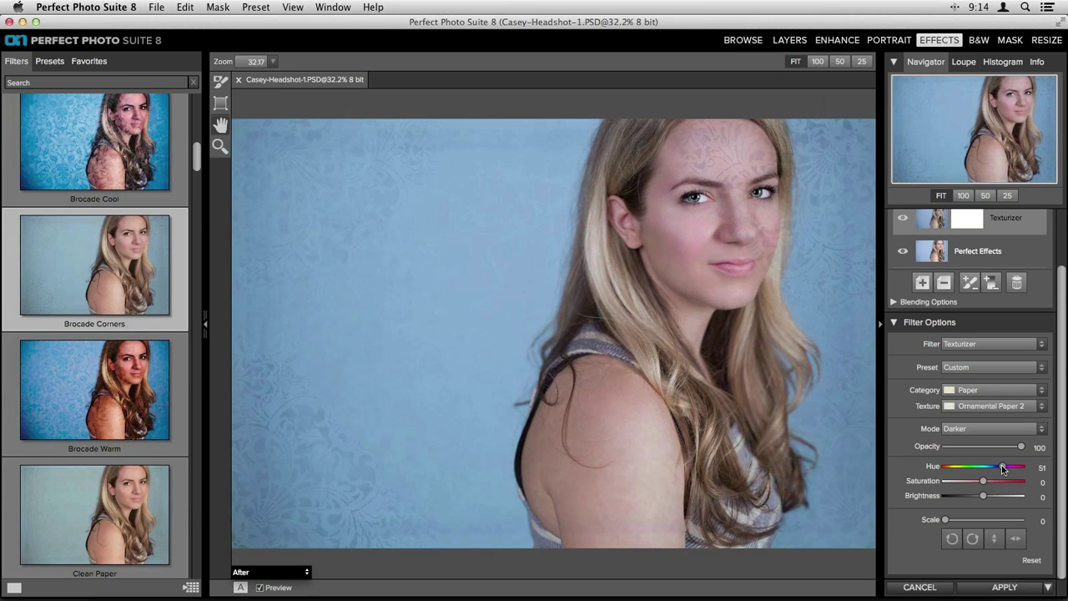
drag(1002, 470, 1001, 470)
Step: Set the texture's saturation to -9 and its brightness to -58
drag(983, 482, 1038, 482)
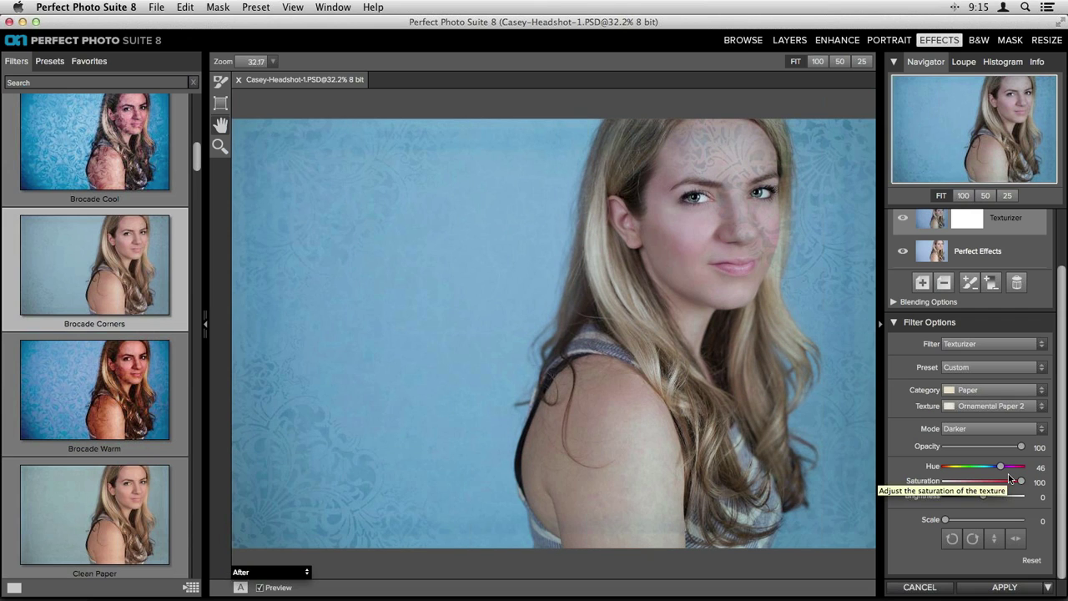
drag(1019, 481, 932, 484)
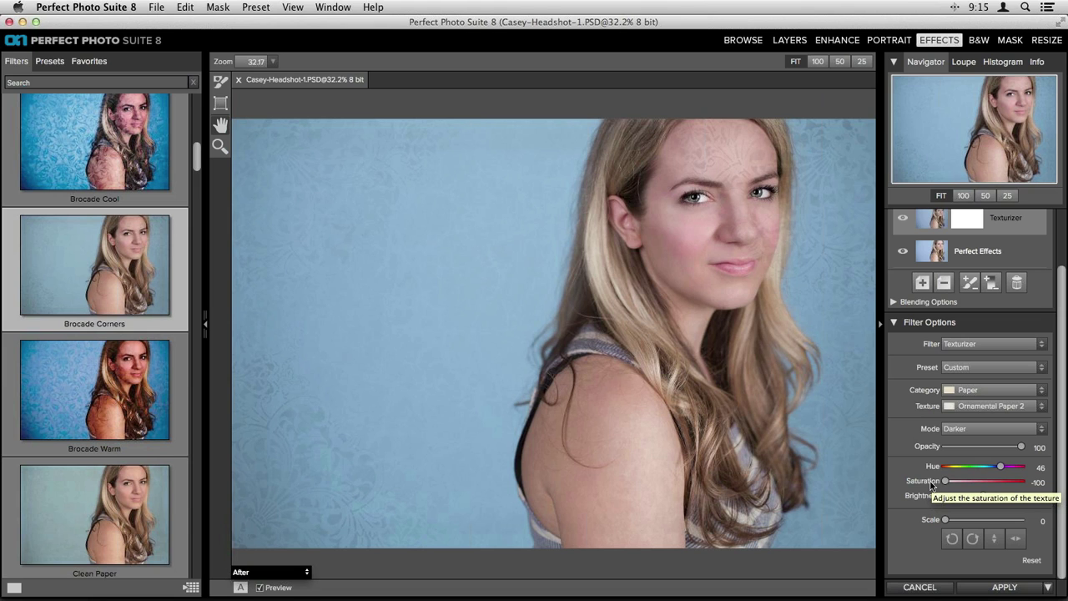
drag(945, 482, 961, 497)
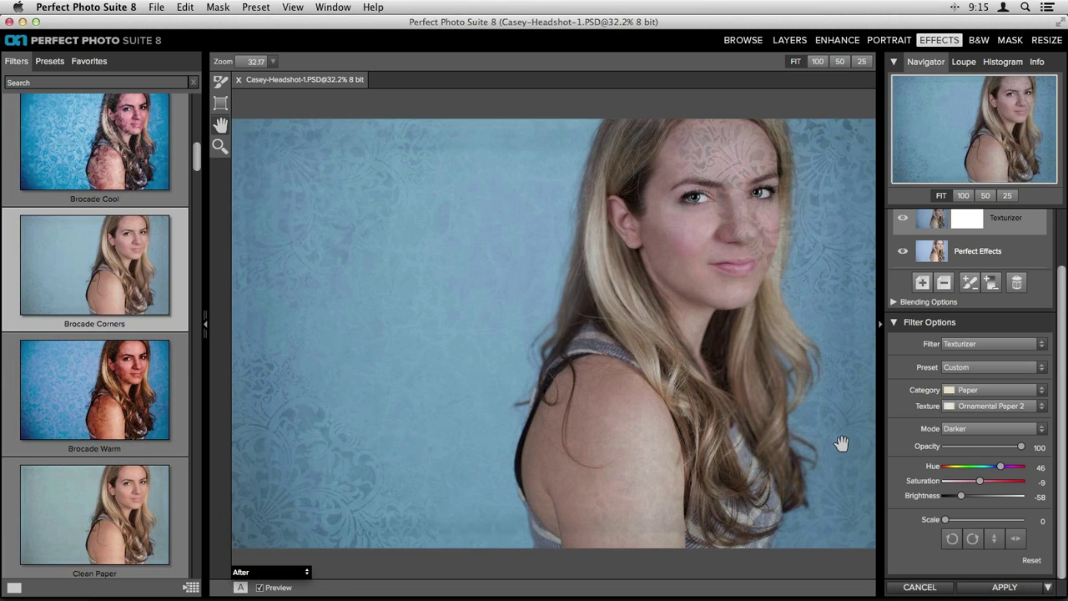
Step: Paint the texture out of the woman's face, hair and body with a Paint Out masking brush at size 500
scroll(904, 480, up, 3)
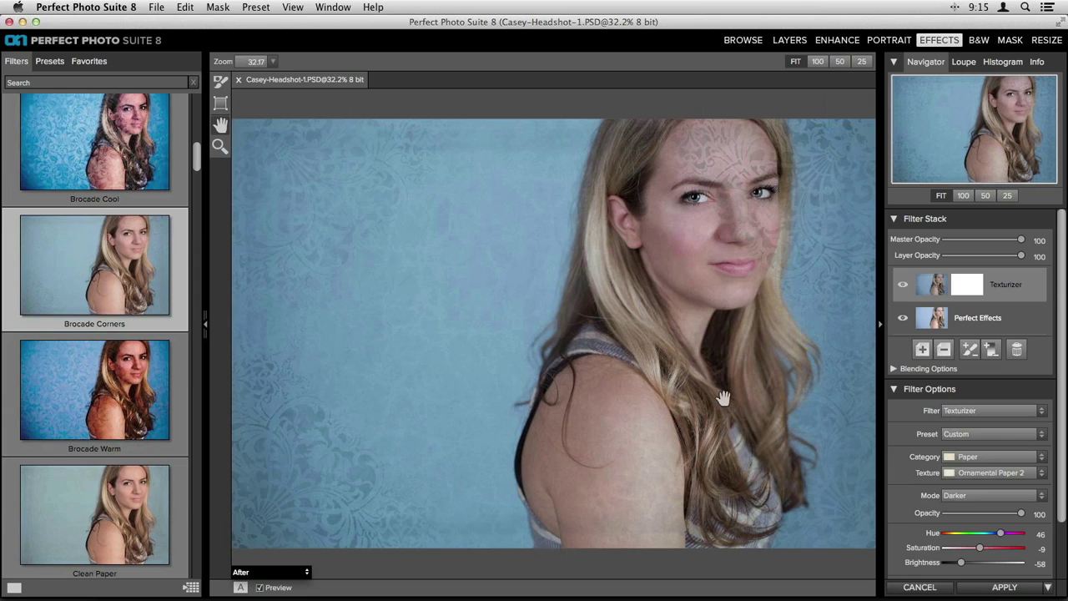
click(221, 88)
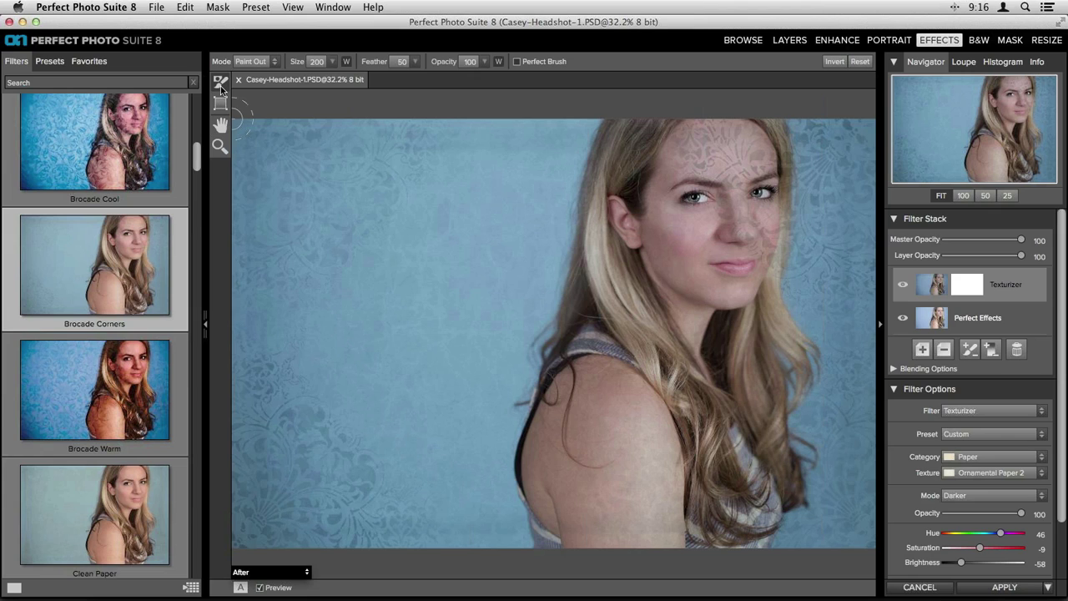
key(bracketright)
key(bracketright)
key(bracketright)
key(bracketright)
key(bracketright)
key(bracketright)
mouse_move(685, 513)
mouse_down()
mouse_move(672, 350)
mouse_move(692, 179)
mouse_move(734, 191)
mouse_move(730, 308)
mouse_move(726, 171)
mouse_move(755, 167)
mouse_move(726, 309)
mouse_move(692, 158)
mouse_move(630, 233)
mouse_move(605, 342)
mouse_move(601, 542)
mouse_move(555, 517)
mouse_move(577, 495)
mouse_move(552, 401)
mouse_move(571, 346)
mouse_move(707, 467)
mouse_move(714, 422)
mouse_move(745, 397)
mouse_move(753, 334)
mouse_move(760, 242)
mouse_move(739, 137)
mouse_move(774, 213)
mouse_move(771, 275)
mouse_move(730, 324)
mouse_move(680, 221)
mouse_move(663, 150)
mouse_move(605, 176)
mouse_move(603, 343)
mouse_move(630, 442)
mouse_move(524, 467)
mouse_move(667, 525)
mouse_move(715, 497)
mouse_move(723, 435)
mouse_up()
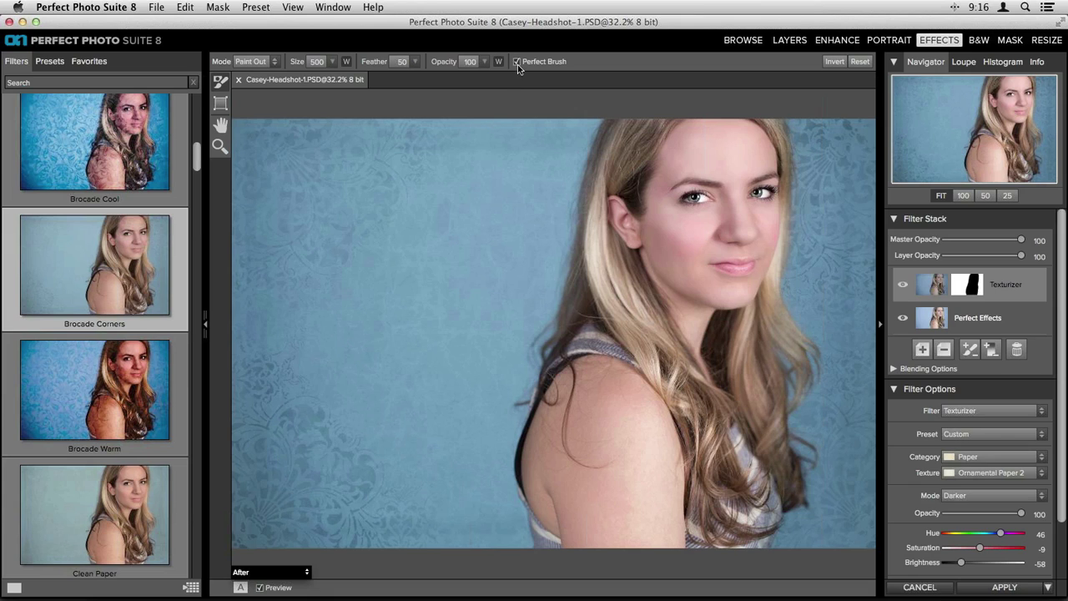
Step: Paint out the remaining texture along the hair and arm edges using the Perfect Brush at size 400
key(bracketleft)
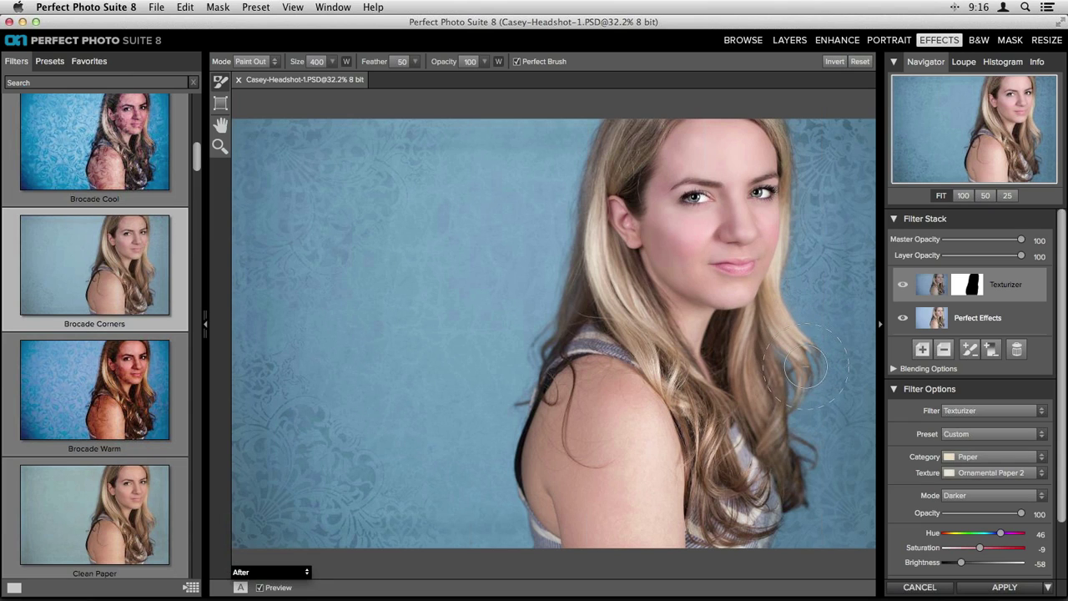
mouse_move(761, 337)
mouse_down()
mouse_move(752, 365)
mouse_move(787, 447)
mouse_move(768, 433)
mouse_move(788, 468)
mouse_move(778, 501)
mouse_move(796, 502)
mouse_move(770, 507)
mouse_move(764, 541)
mouse_move(716, 409)
mouse_move(746, 439)
mouse_up()
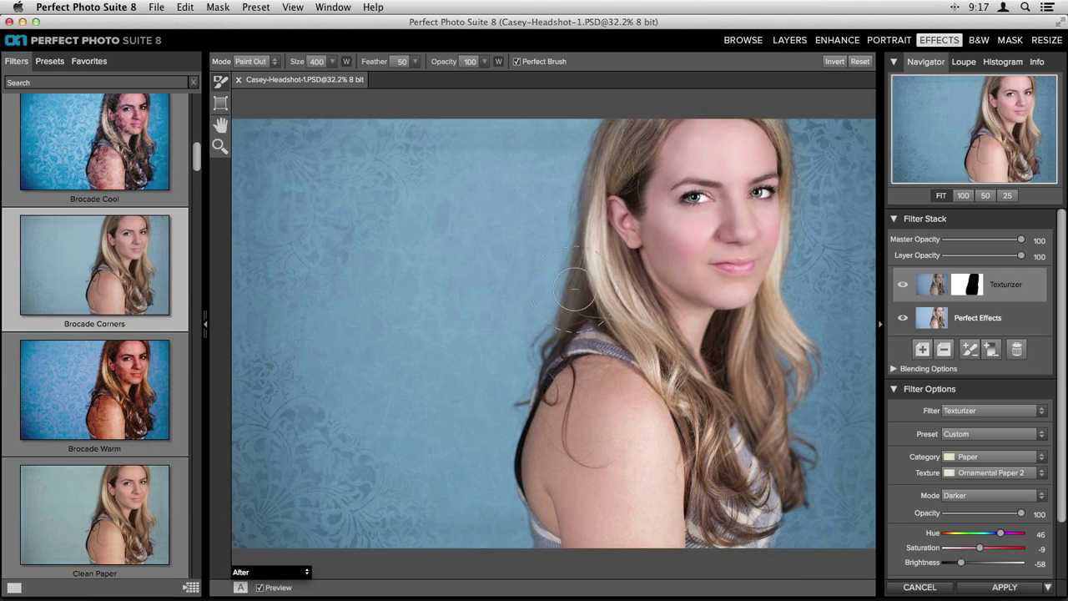
mouse_move(553, 389)
mouse_down()
mouse_move(534, 430)
mouse_move(537, 484)
mouse_up()
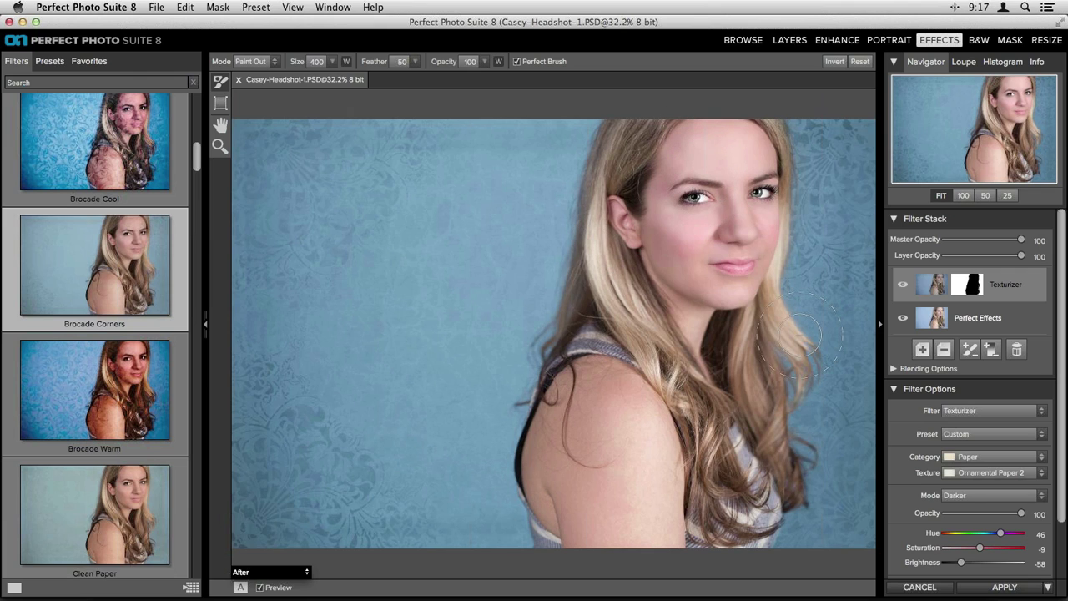
Step: Compare the portrait with and without the Texturizer filter and apply the effect
click(903, 288)
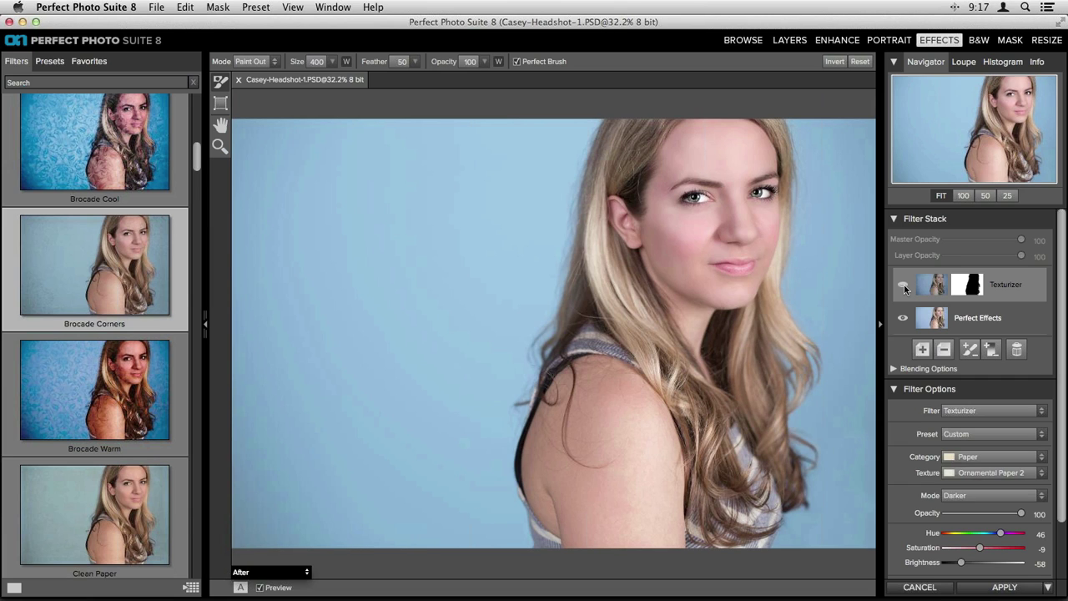
click(903, 287)
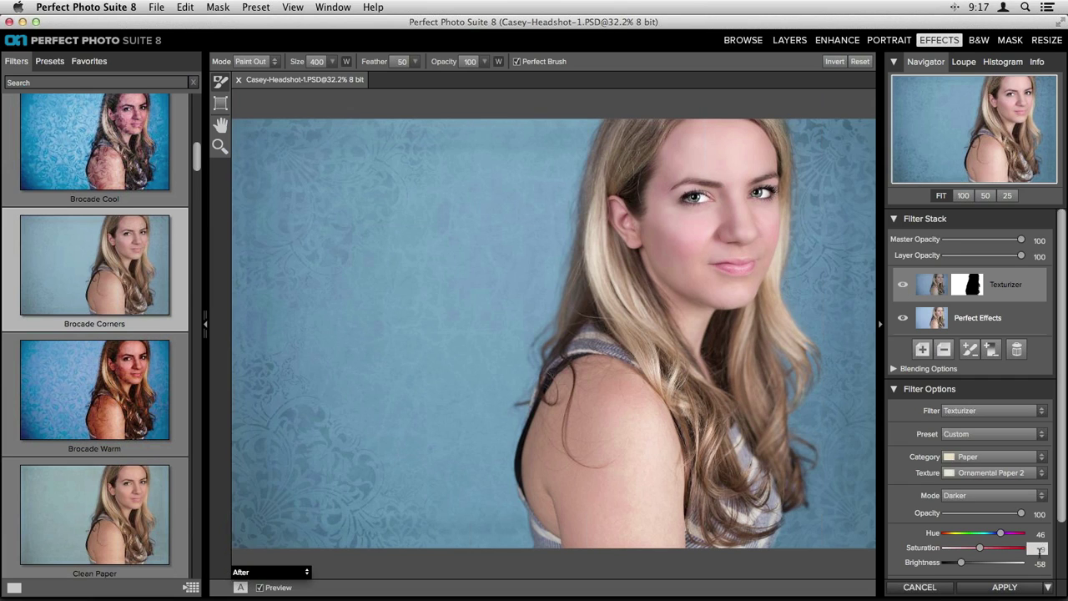
click(1005, 587)
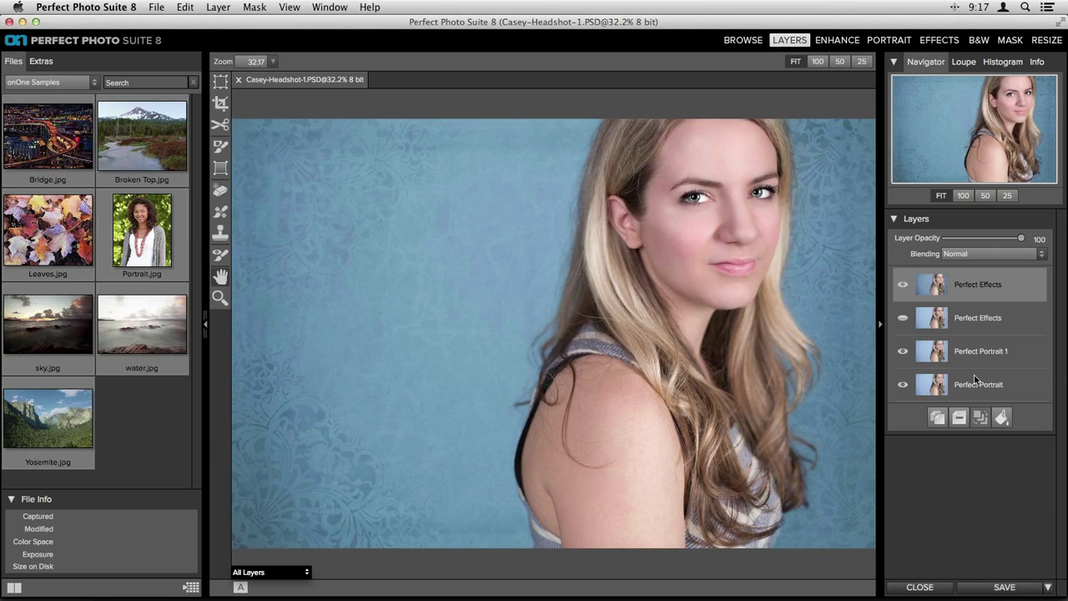
Step: Show the hidden lower Perfect Effects layer, save and close the photo, and return to Lightroom
click(903, 319)
click(993, 588)
click(915, 588)
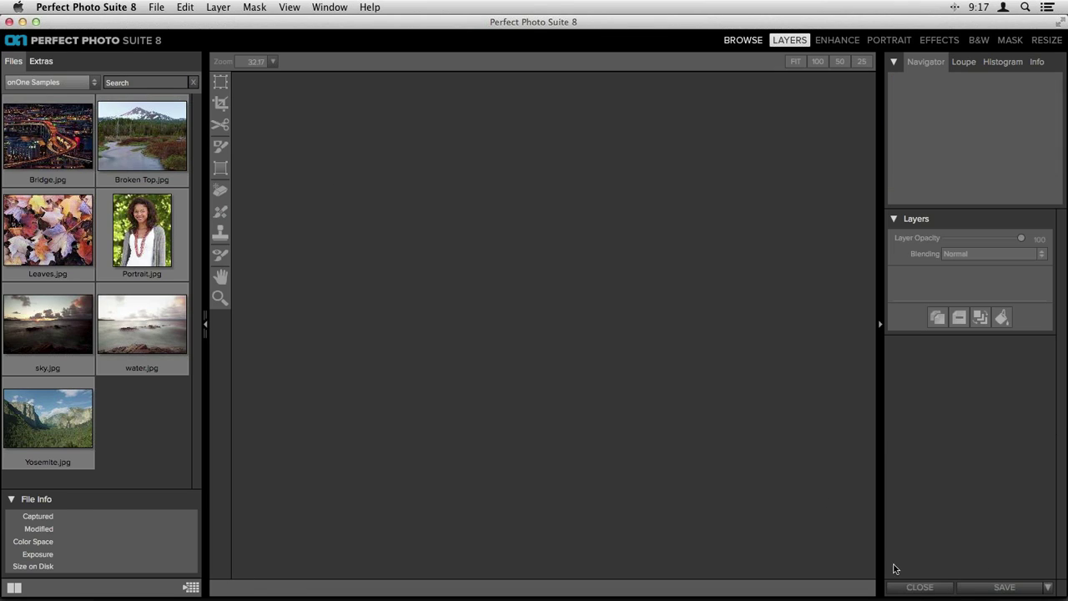
click(545, 574)
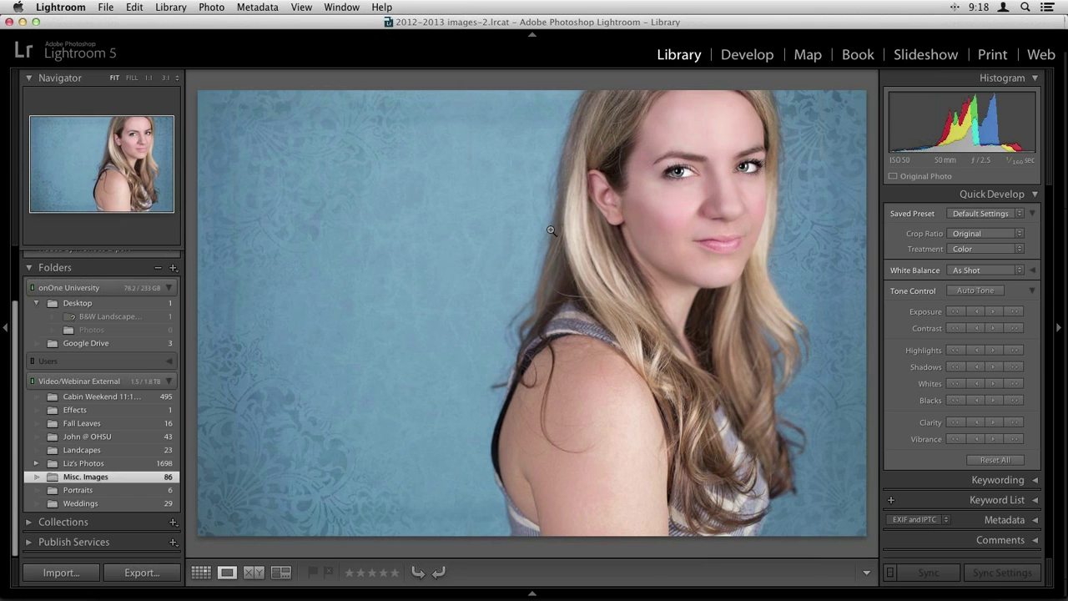
Step: Switch to Aperture and send the Satellite TV photo to the Perfect Enhance 8 plug-in
mouse_move(544, 588)
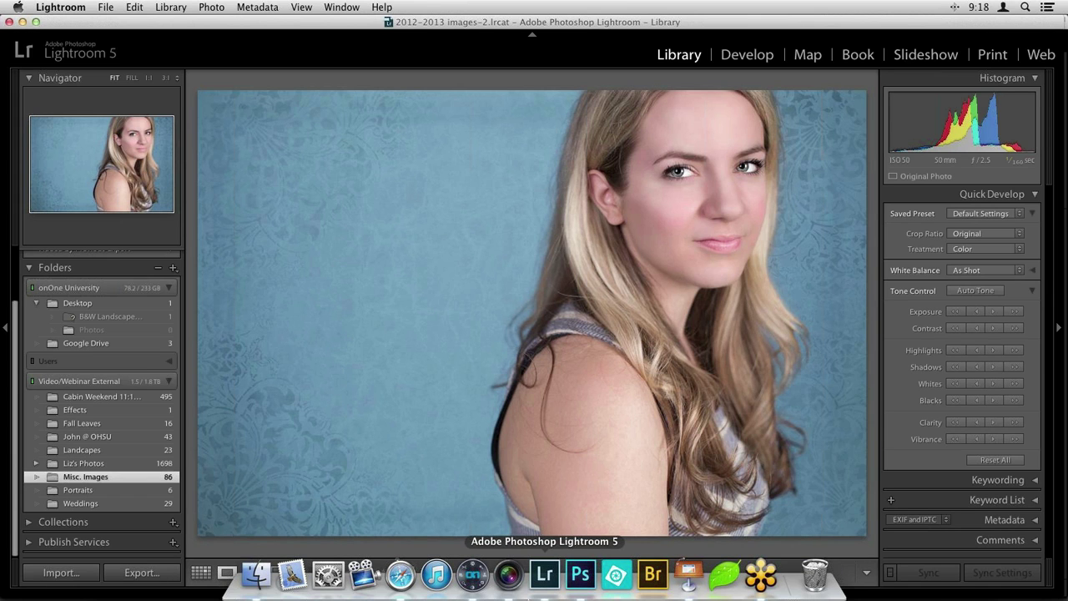
click(510, 589)
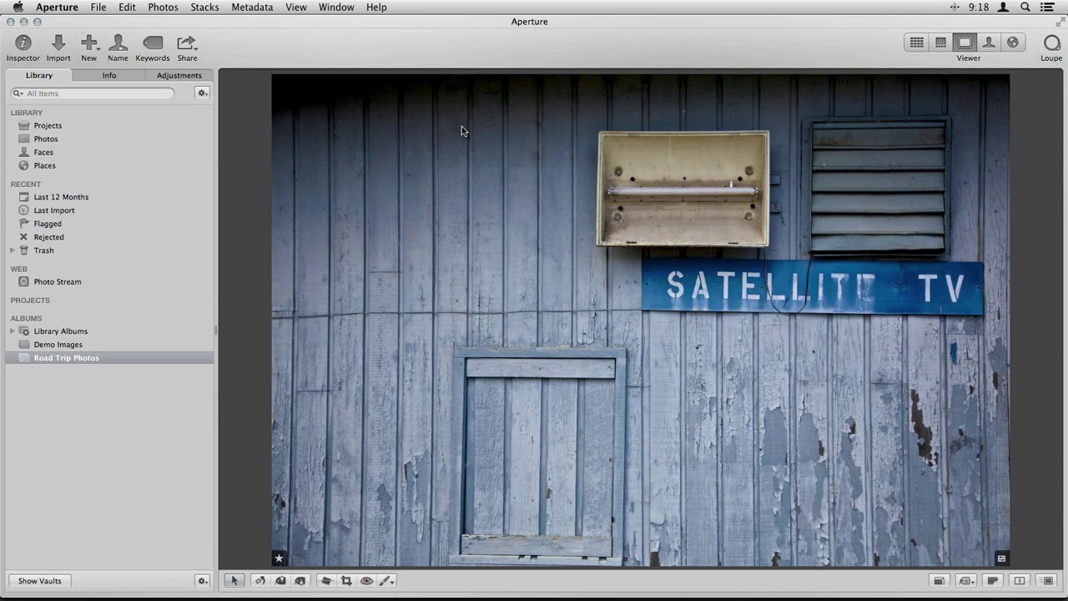
right_click(445, 238)
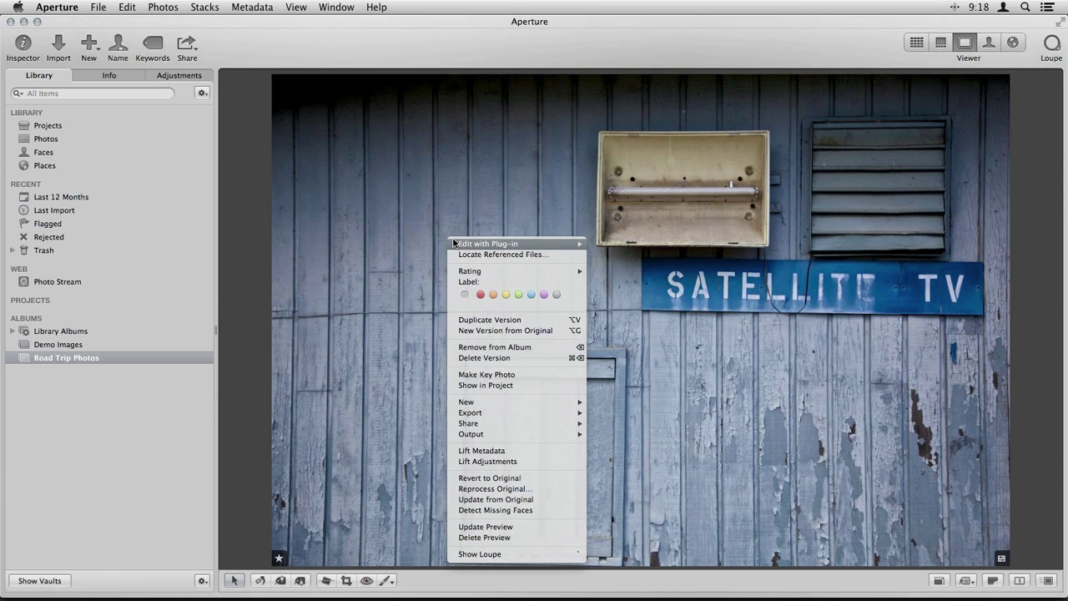
mouse_move(491, 243)
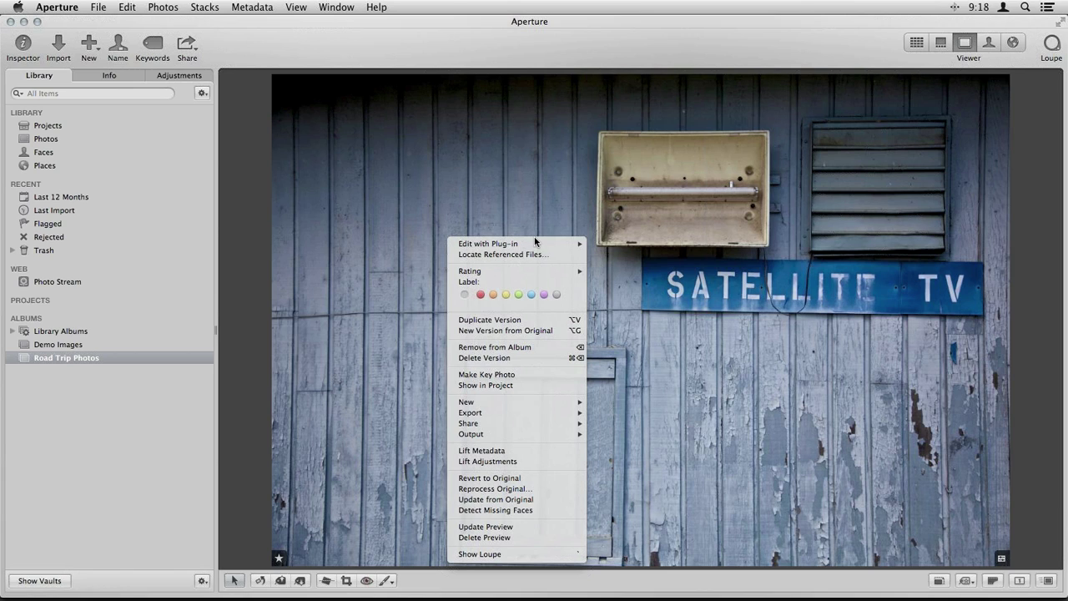
mouse_move(541, 240)
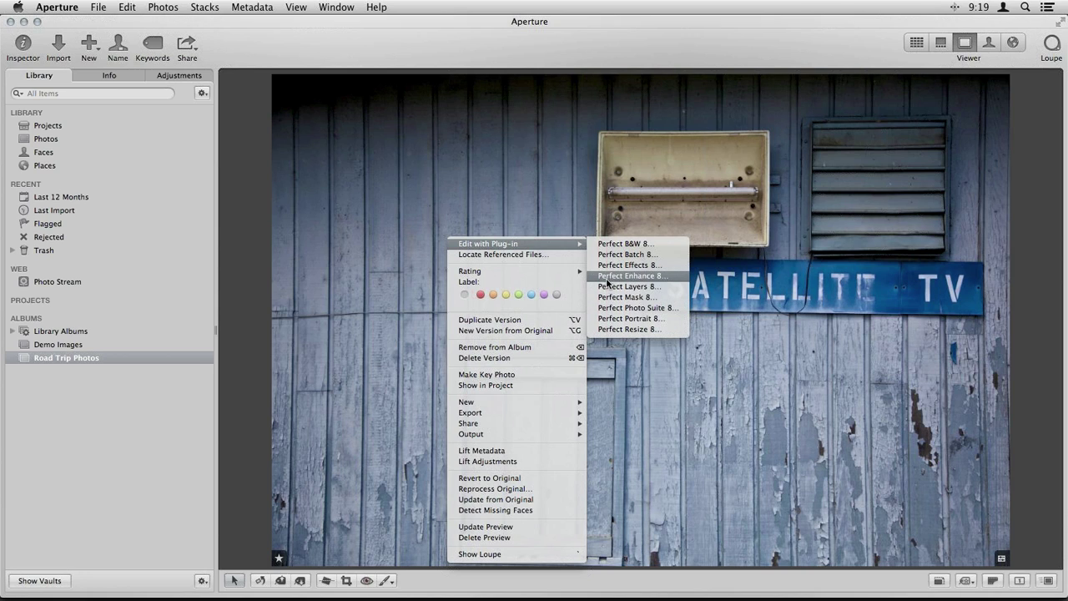
click(631, 277)
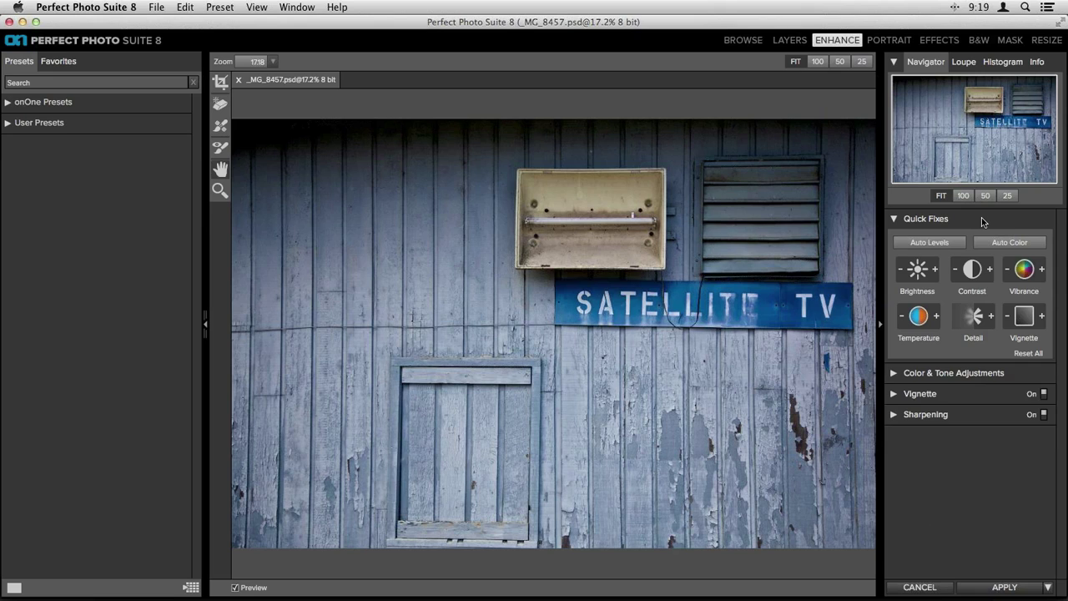
Step: Apply automatic levels and color to the photo, and brighten it by one Quick Fixes step
click(907, 246)
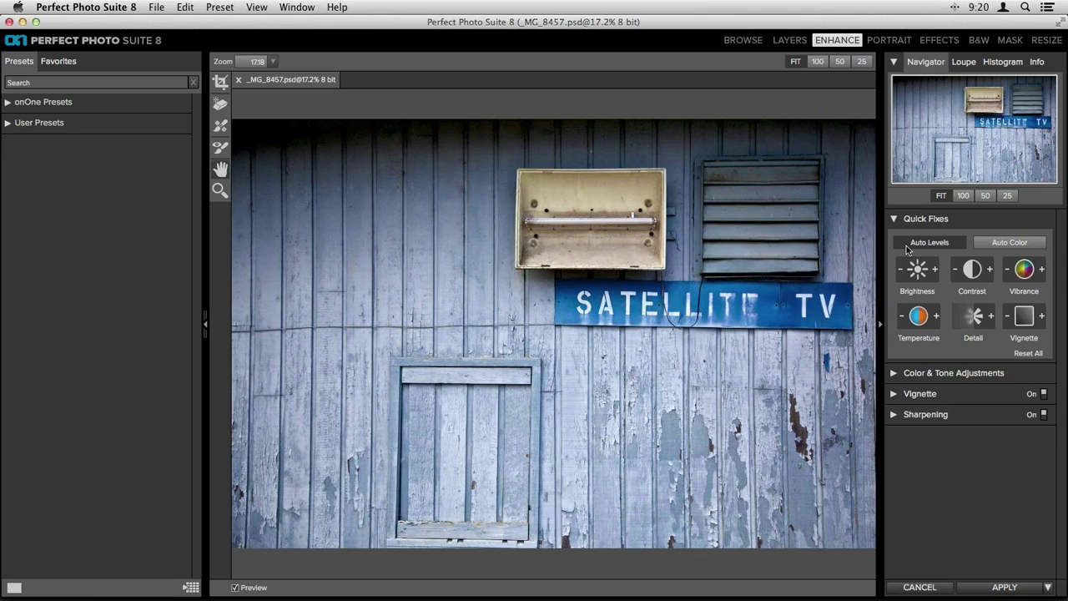
click(1008, 242)
click(935, 270)
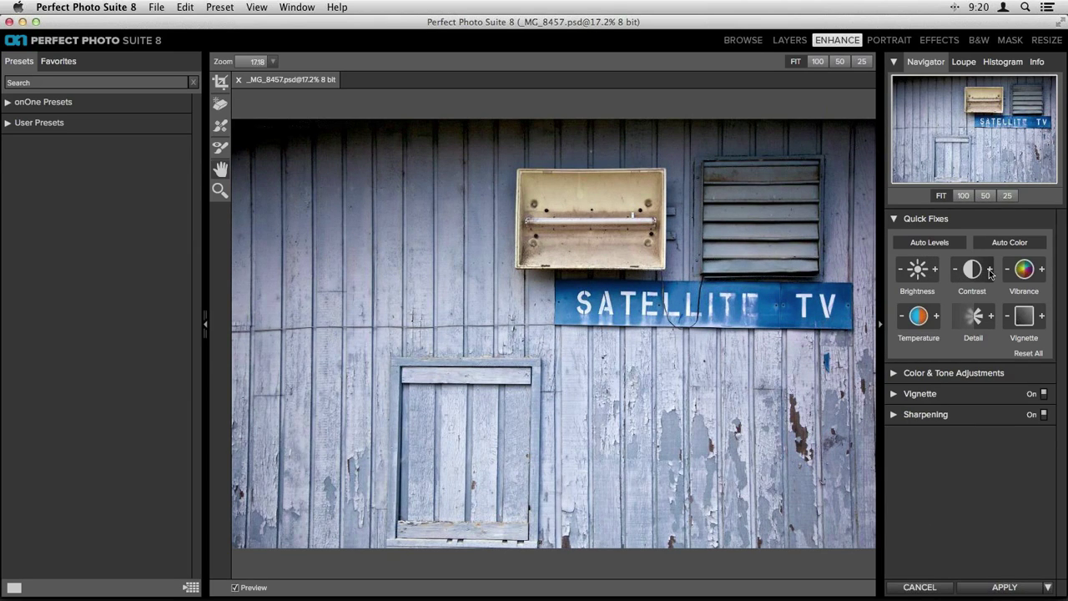
click(1041, 269)
click(900, 268)
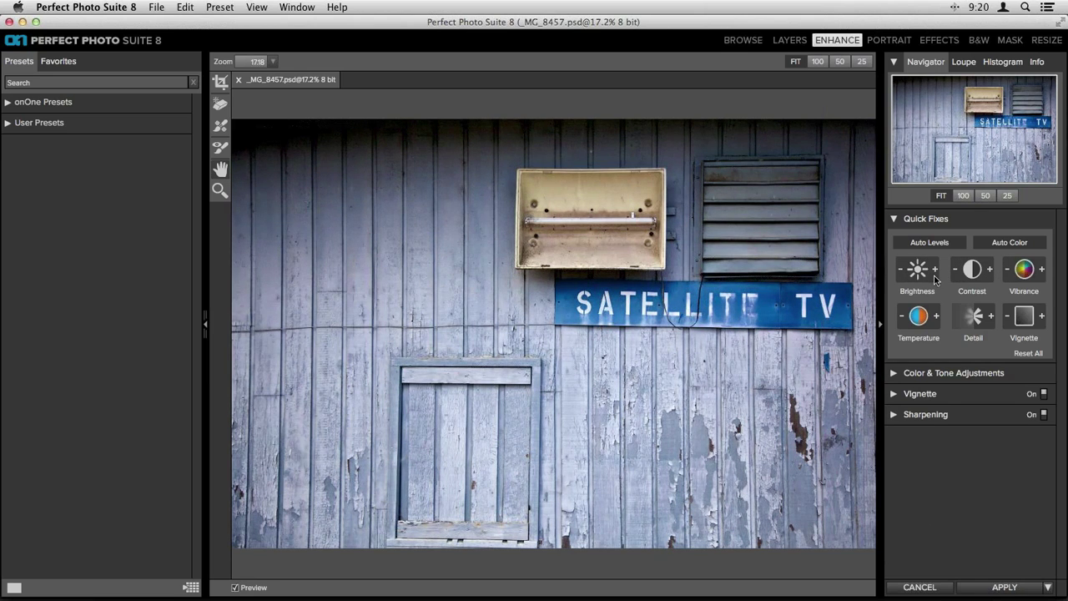
click(934, 275)
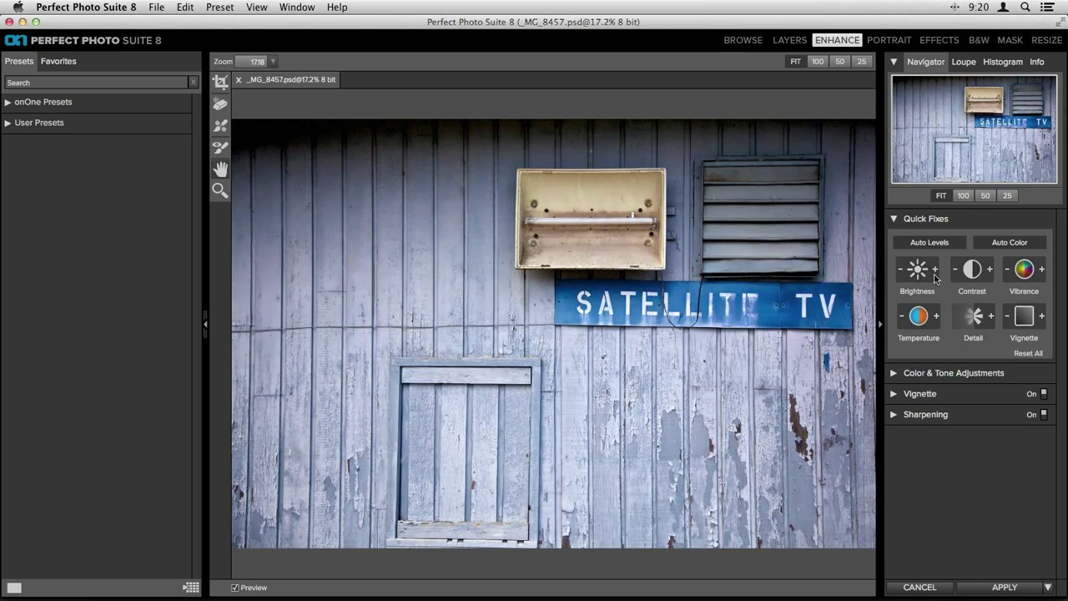
Step: Warm the temperature and increase detail by one Quick Fixes step each, and darken the vignette by two steps
click(936, 317)
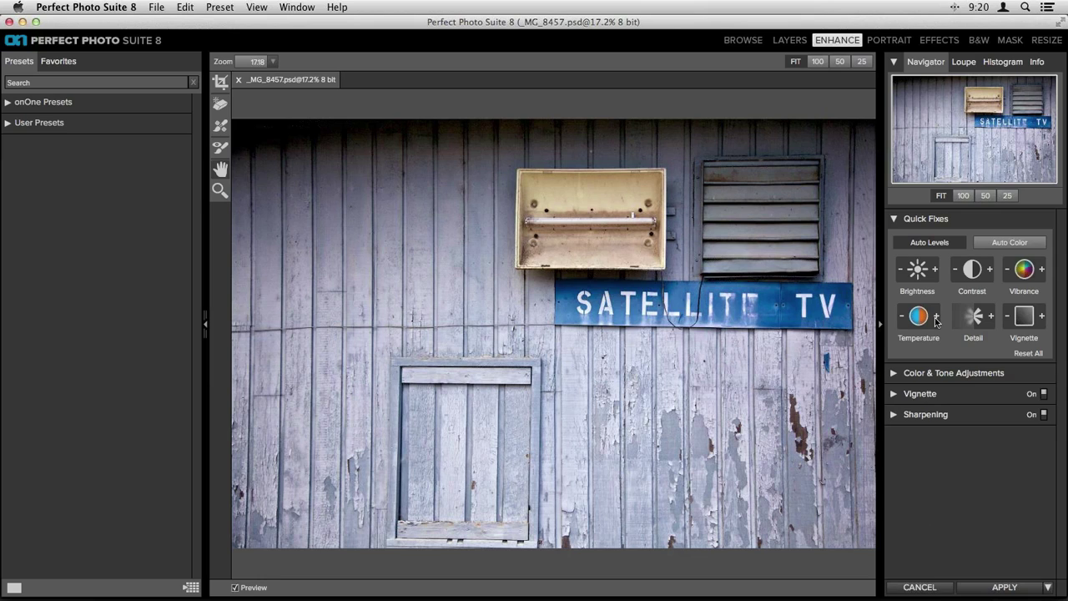
click(1008, 318)
click(1008, 318)
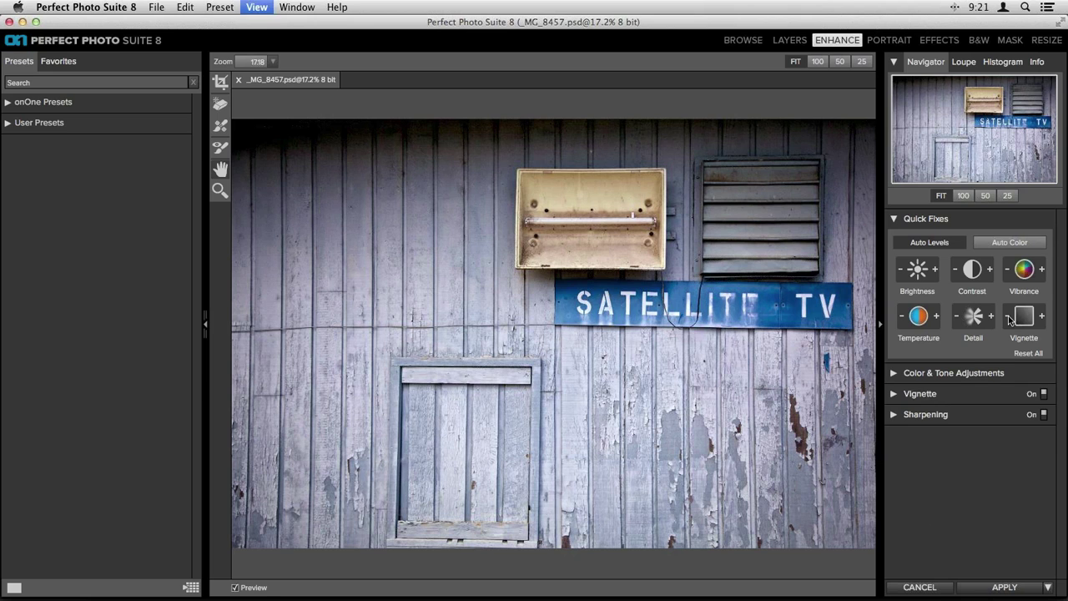
Step: Compare the photo with and without the enhancements by toggling the preview
key(super+p)
key(super+p)
key(super+p)
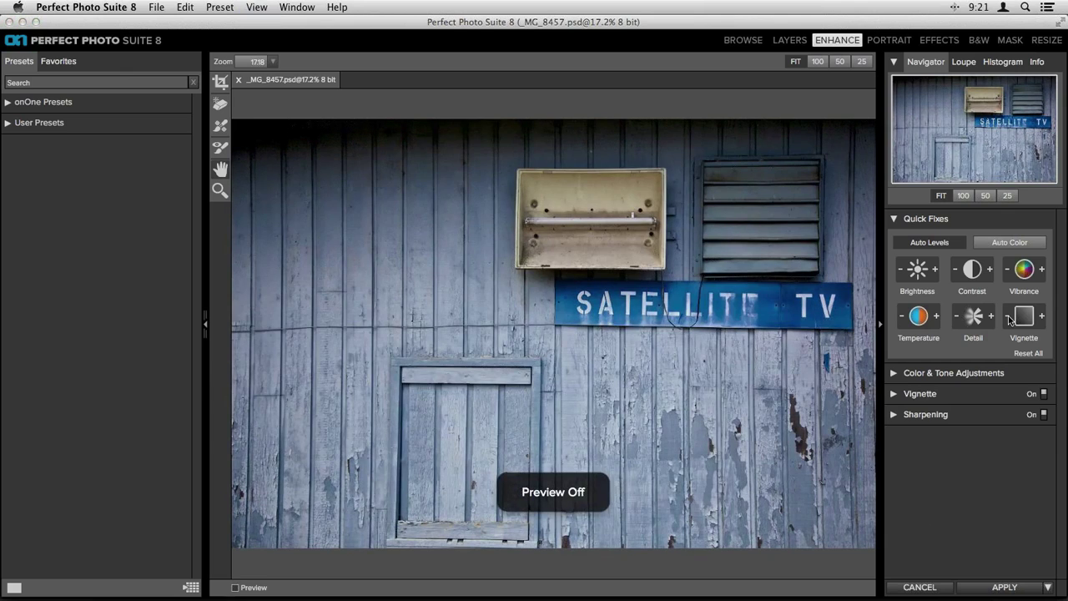
key(super+p)
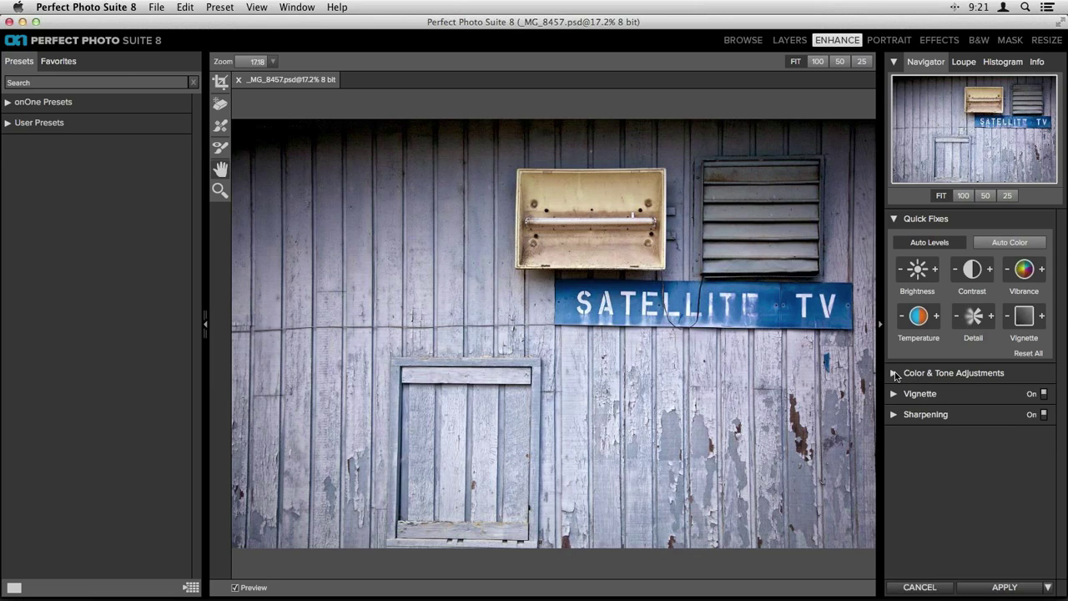
Step: Set Blacks to 4 in the Color & Tone Adjustments and fine-tune the Detail and Tint values
click(894, 373)
scroll(894, 376, down, 5)
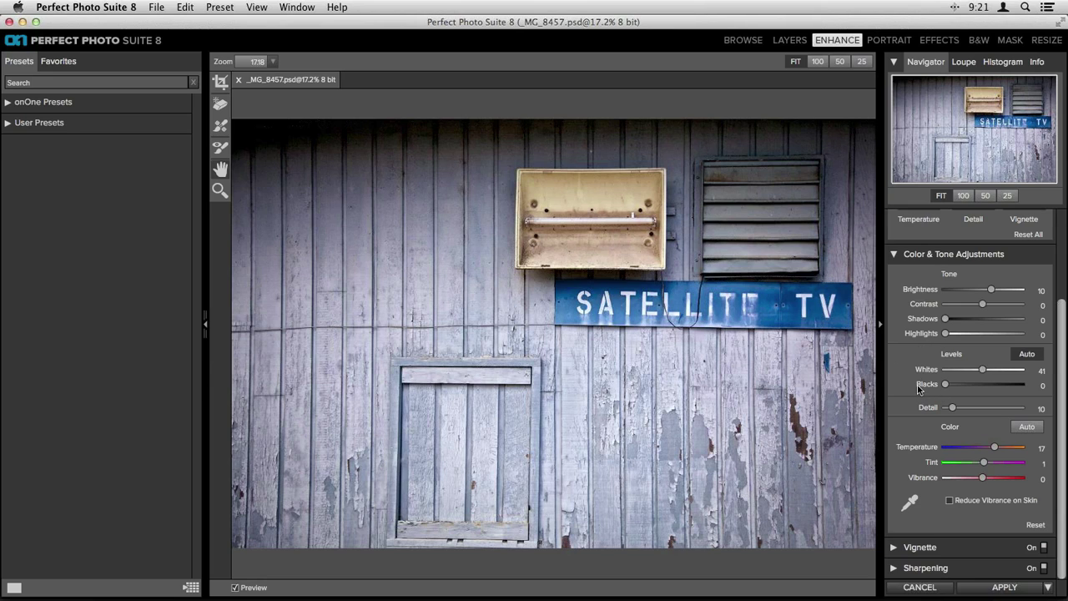
drag(946, 385, 950, 388)
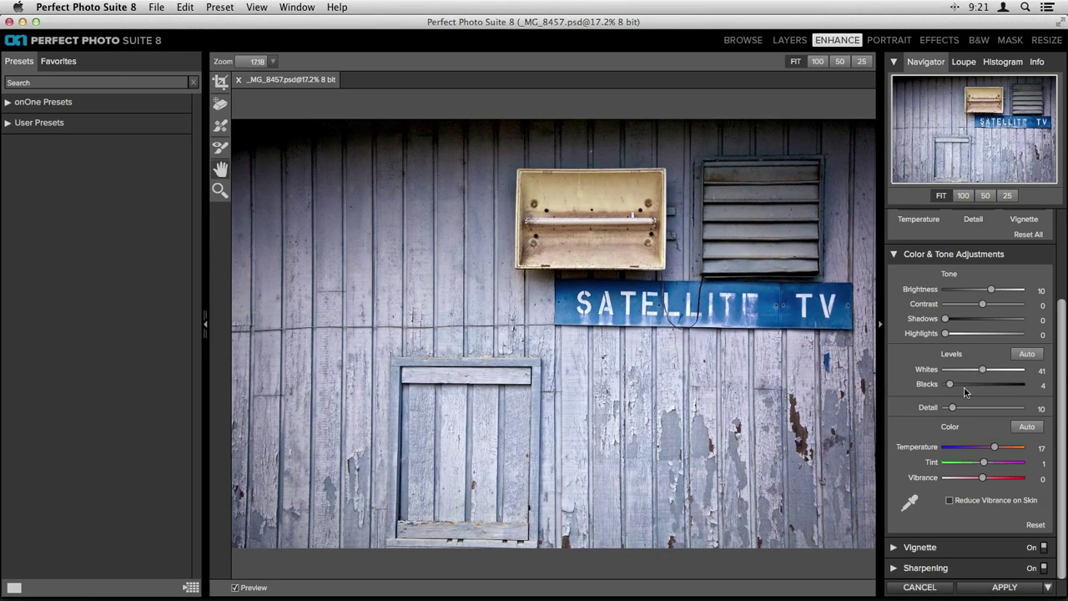
drag(956, 406, 953, 408)
drag(984, 466, 982, 465)
click(893, 253)
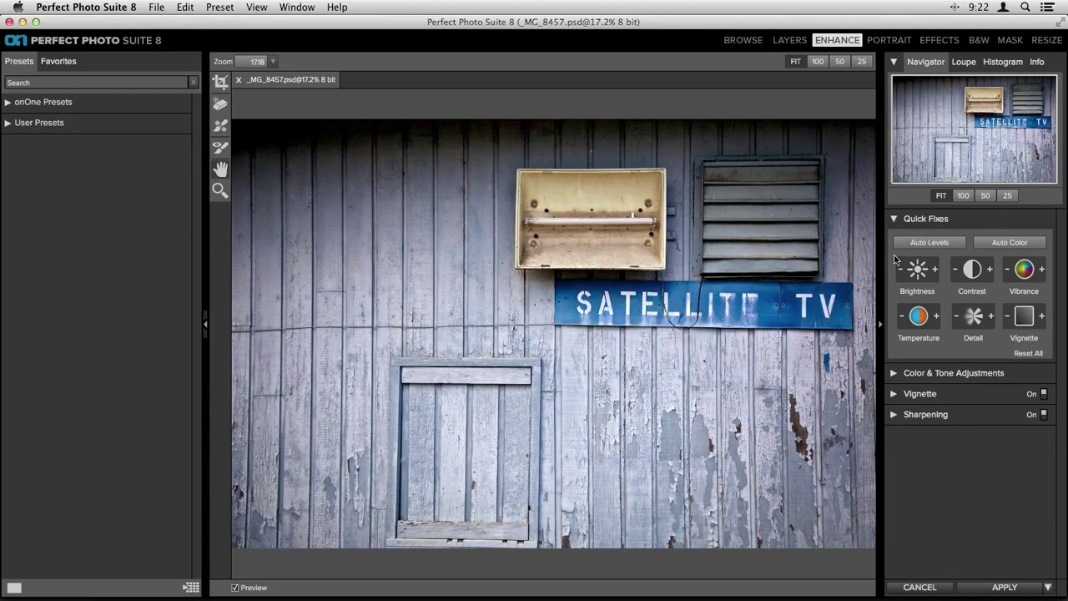
Step: Examine the vignette styles with their advanced settings and the available sharpening options
click(900, 397)
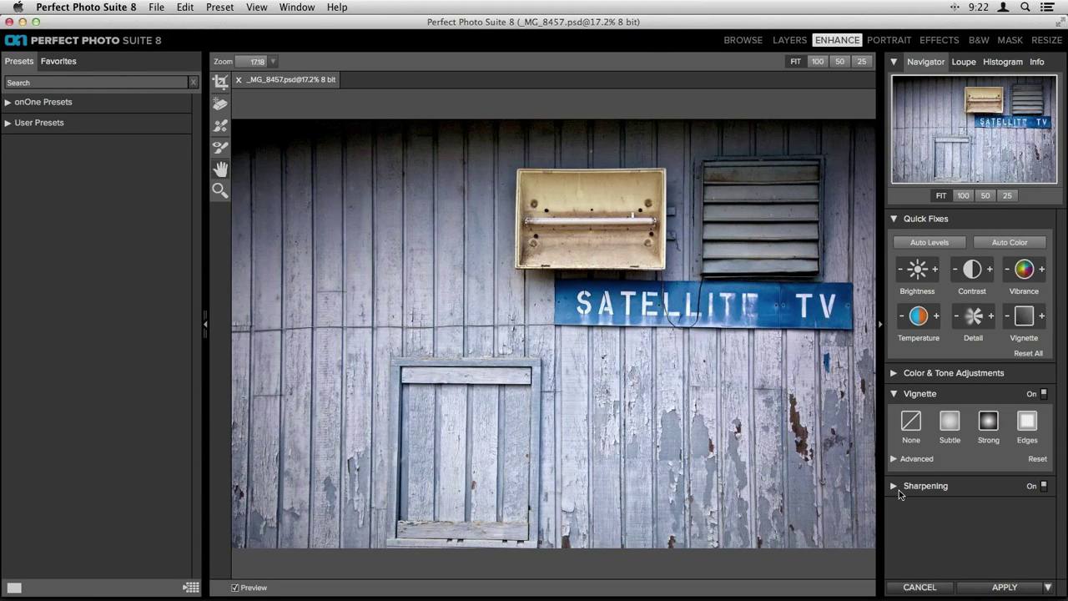
click(893, 487)
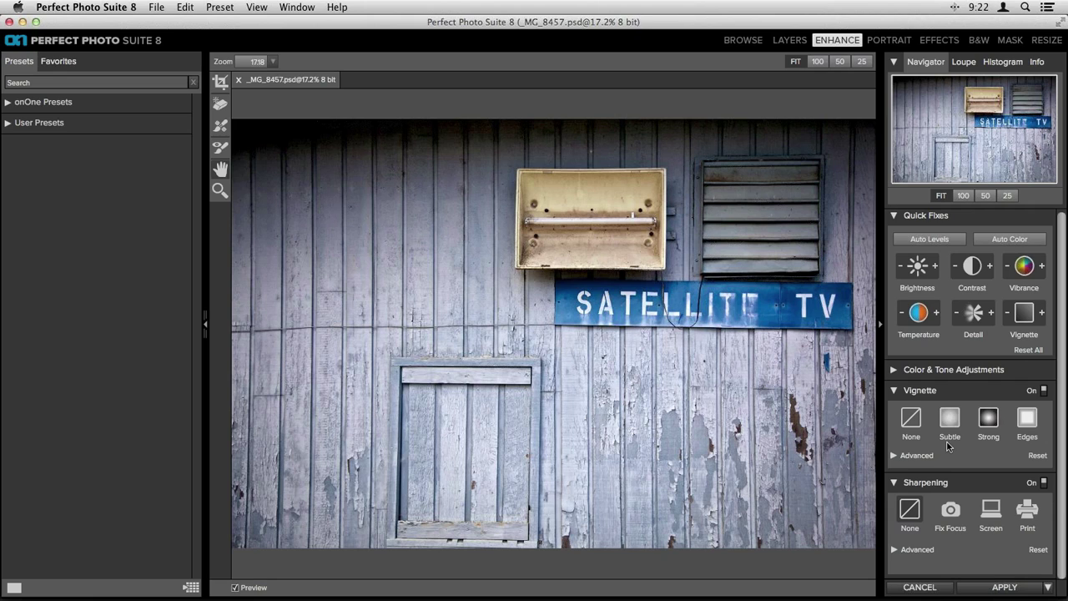
click(894, 455)
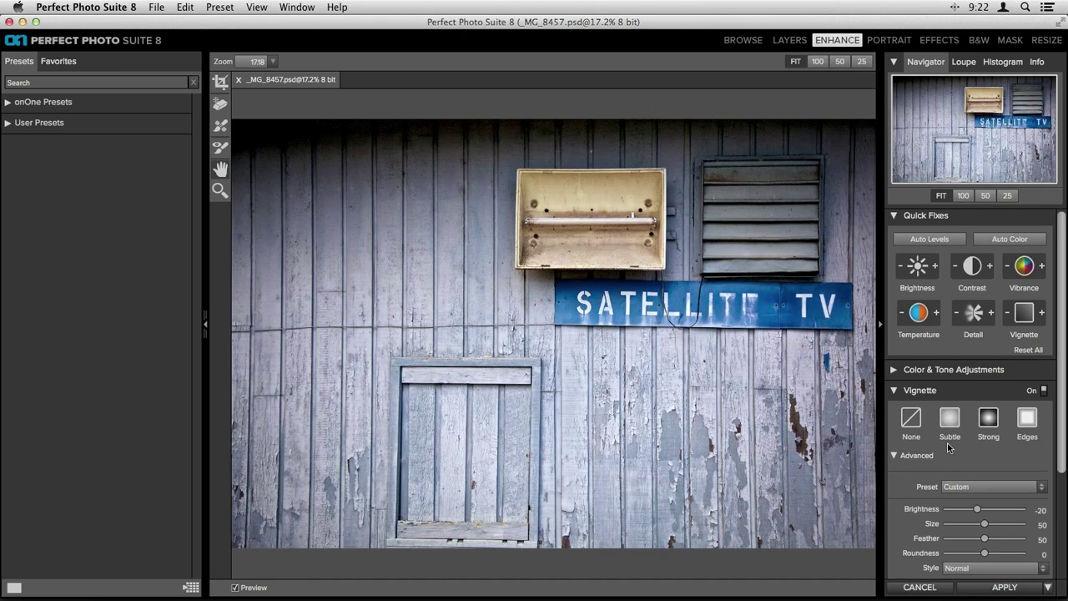
scroll(948, 447, down, 5)
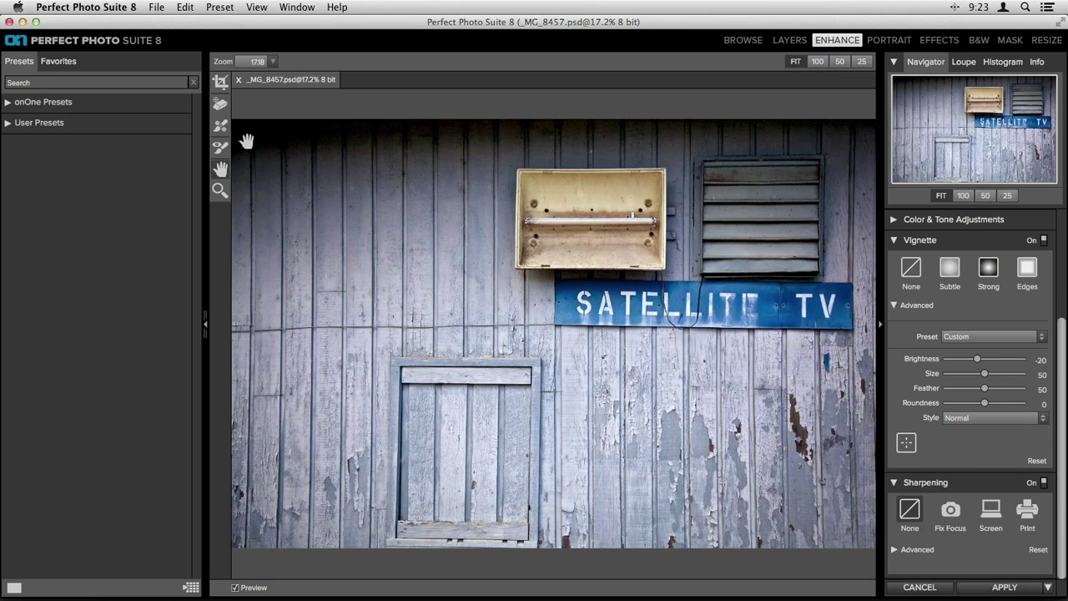
Step: Erase the lower spots inside the cream light fixture using the Perfect Eraser at size 125
click(220, 107)
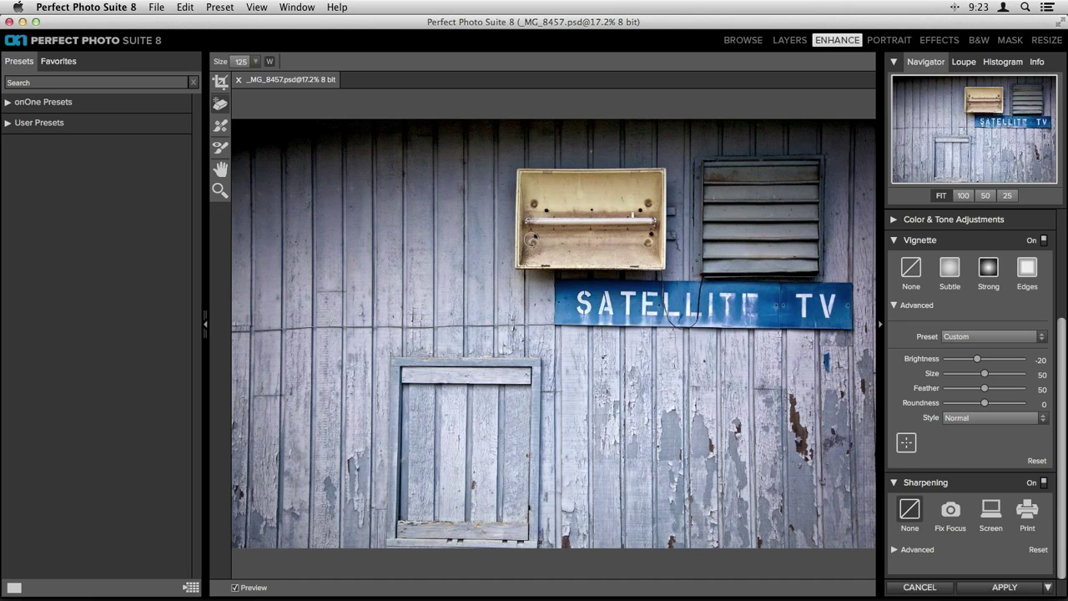
click(534, 241)
drag(534, 241, 532, 251)
drag(648, 235, 650, 239)
Step: Erase the horizontal wire beside the sign and the blue paint spot below it, and apply the edits back to Aperture
drag(239, 330, 552, 326)
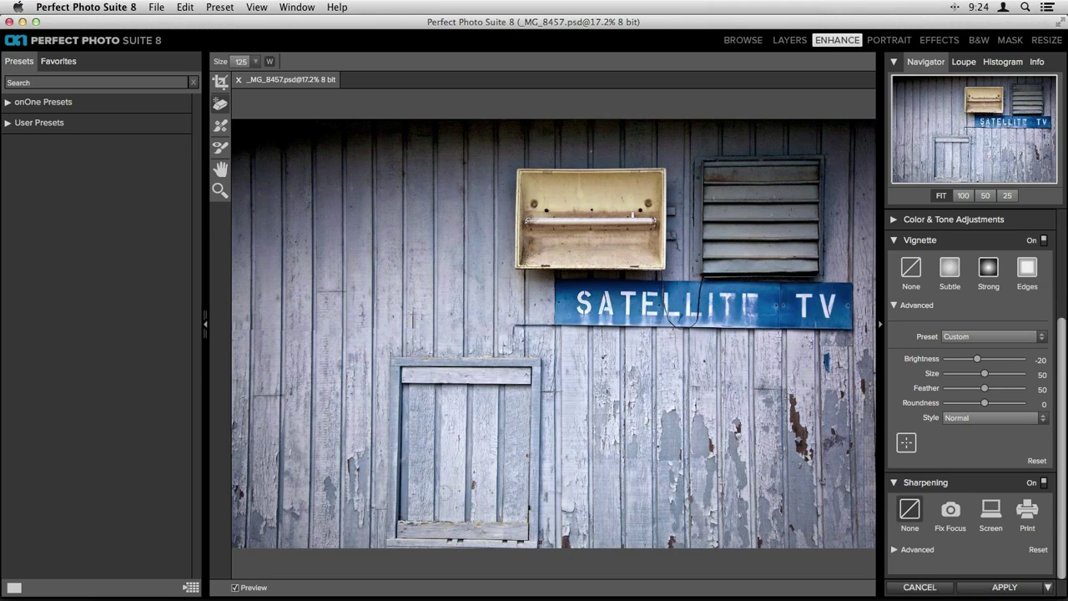
drag(514, 327, 544, 326)
drag(826, 359, 831, 372)
click(1011, 588)
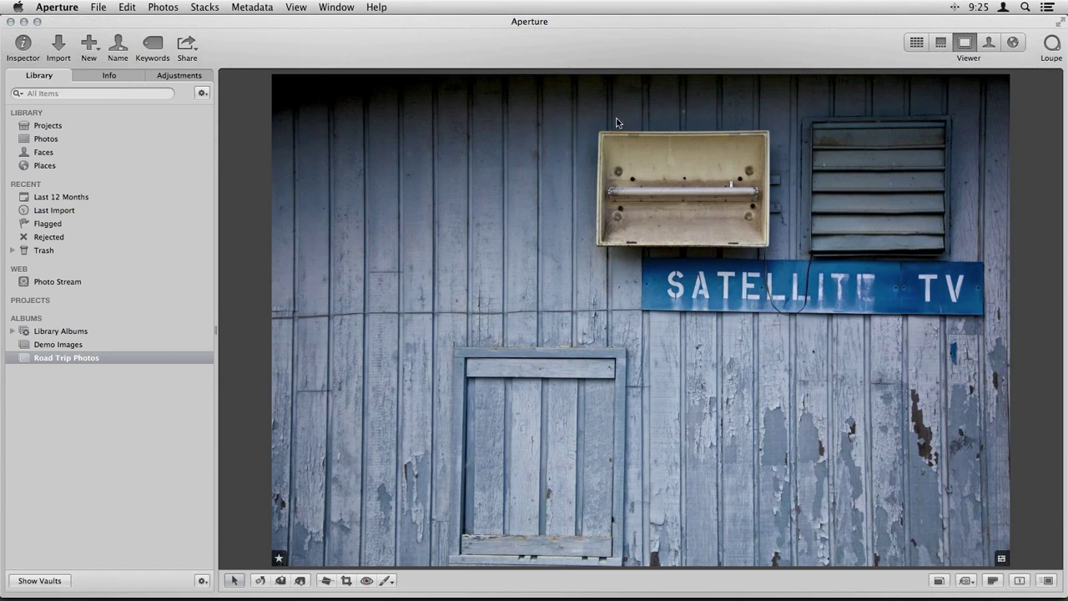
Step: View the edited _MG_8457 copy full size and review it alongside the original among the Road Trip Photos
key(v)
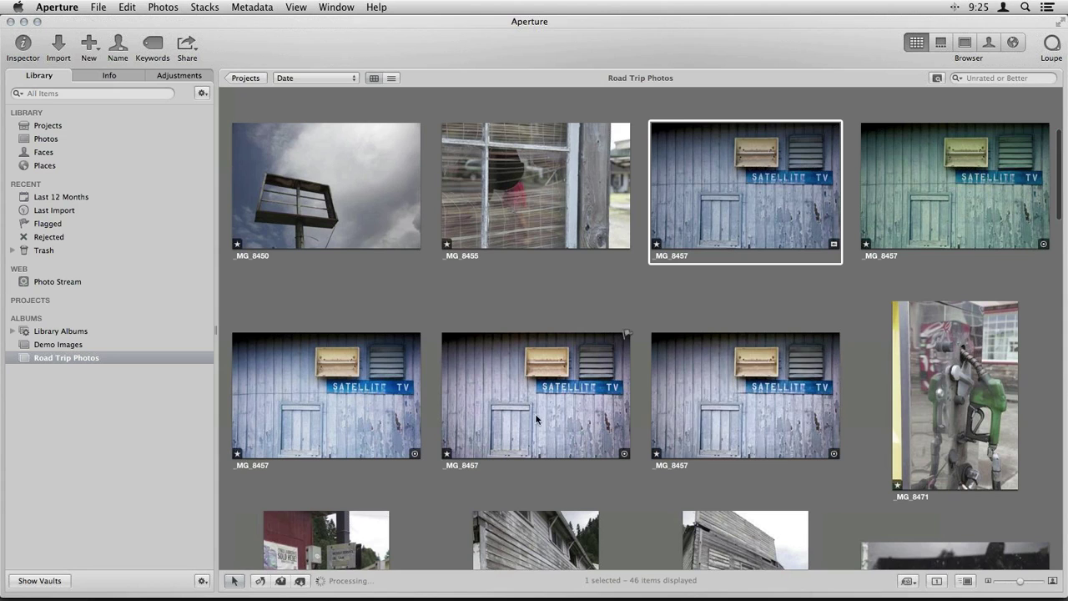
double_click(684, 413)
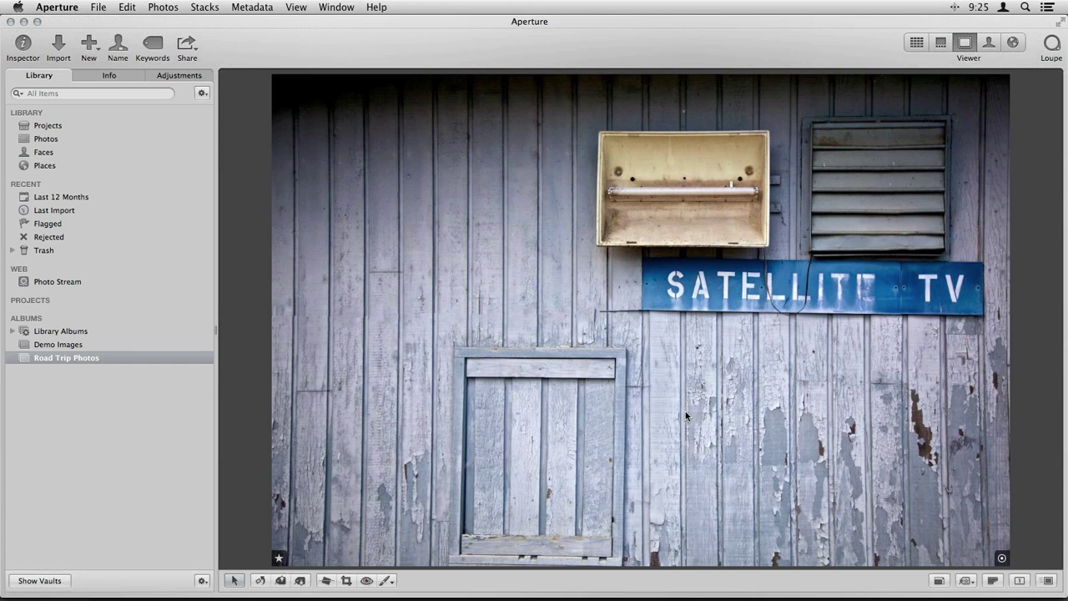
key(v)
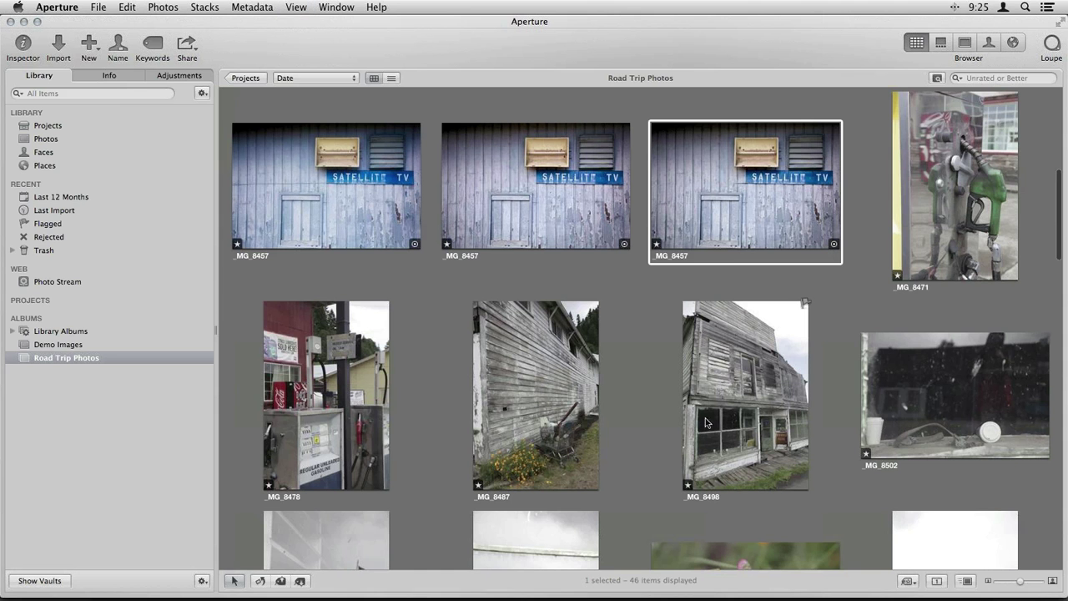
scroll(729, 255, up, 3)
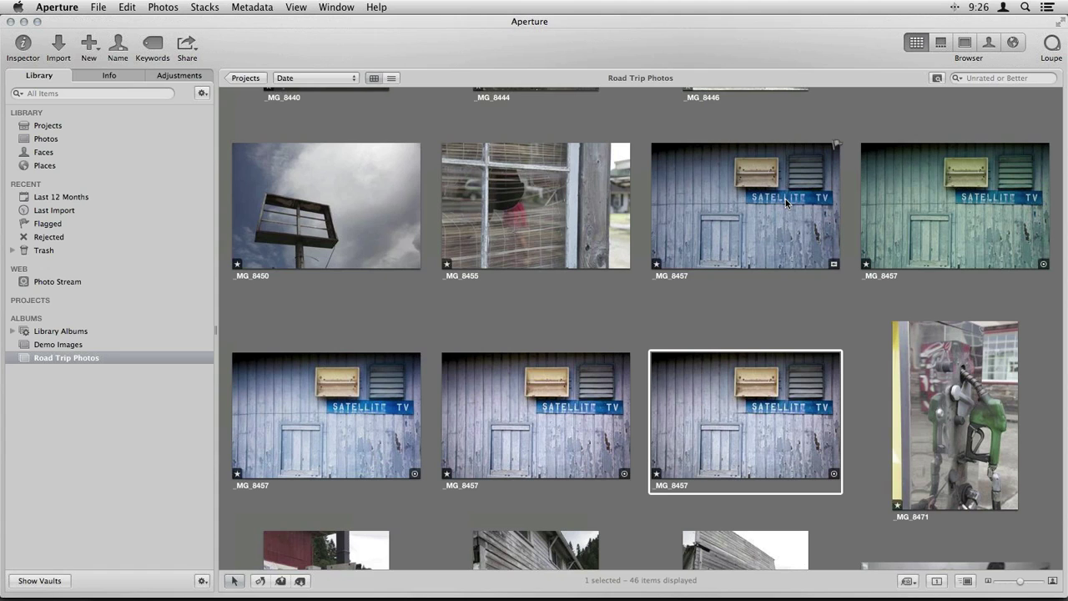
Step: Switch to Photoshop and browse the Perfect Effects 8 preset categories offered by the onOne extension
mouse_move(688, 576)
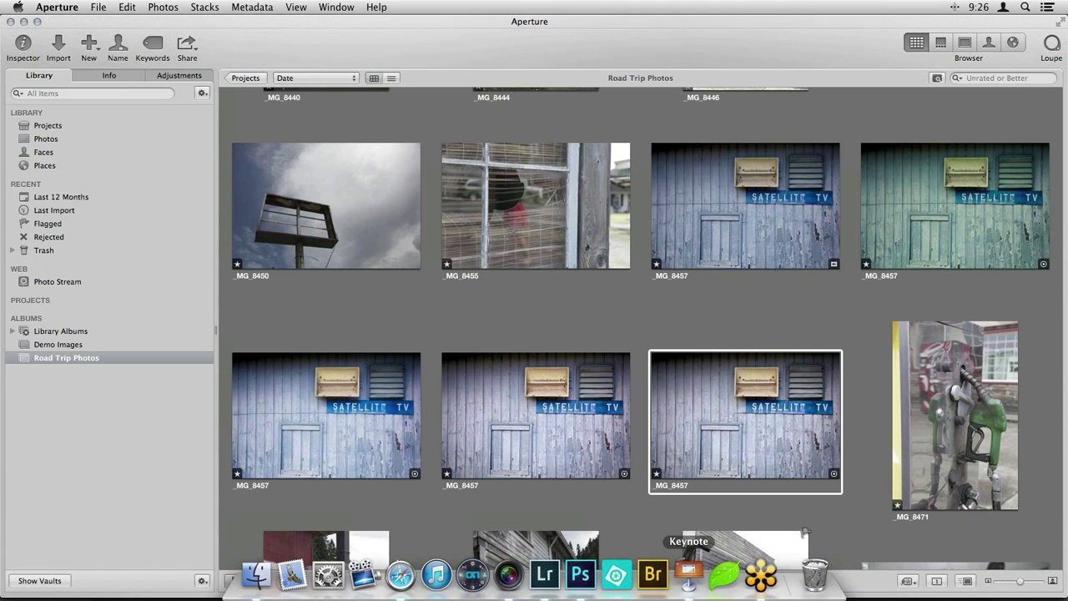
click(577, 575)
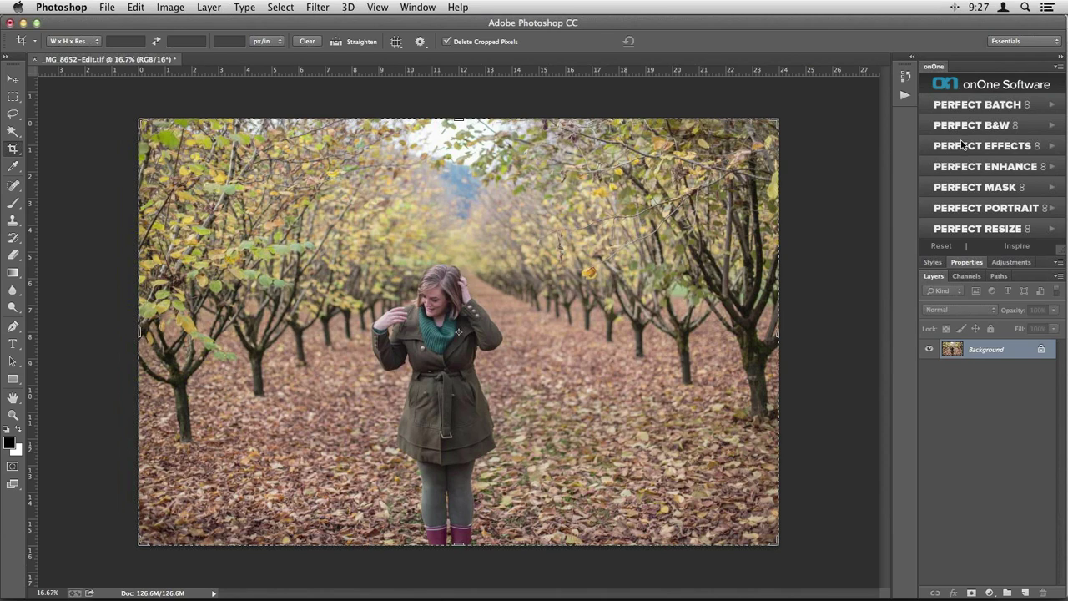
click(989, 147)
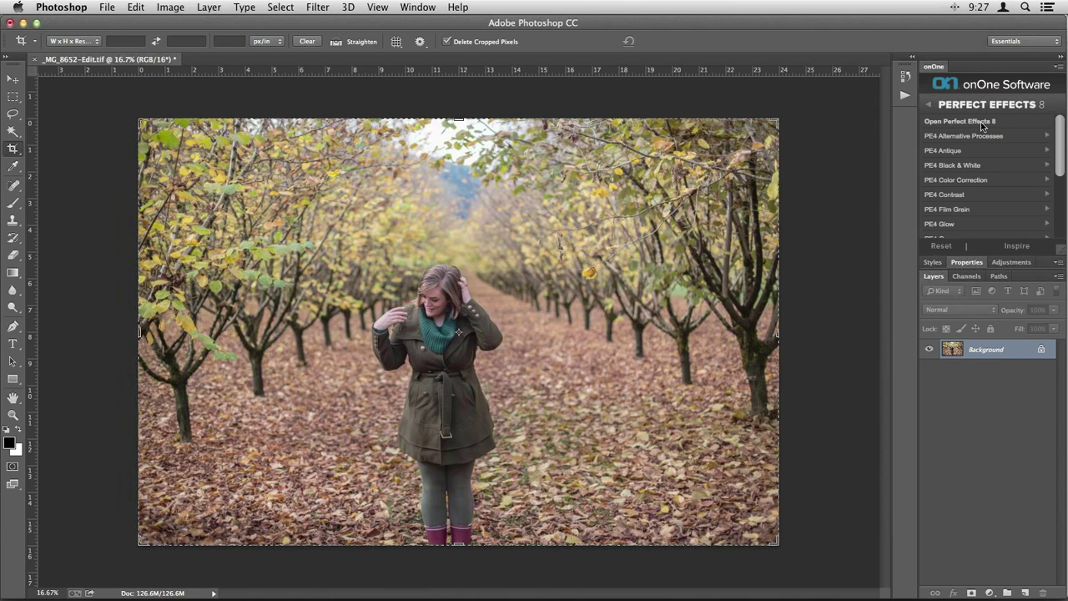
scroll(959, 151, down, 5)
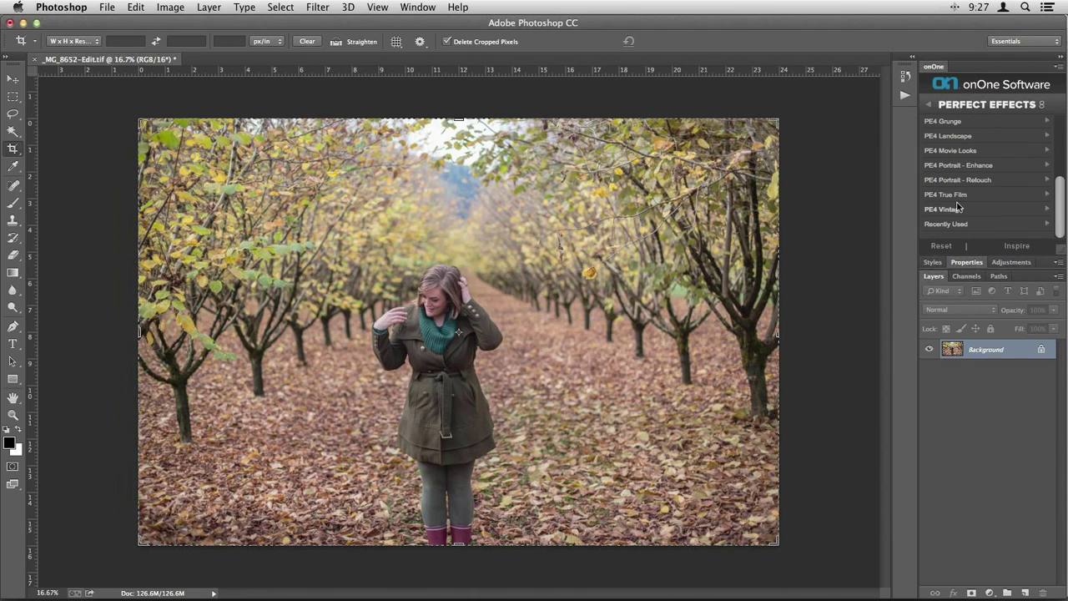
scroll(955, 204, up, 5)
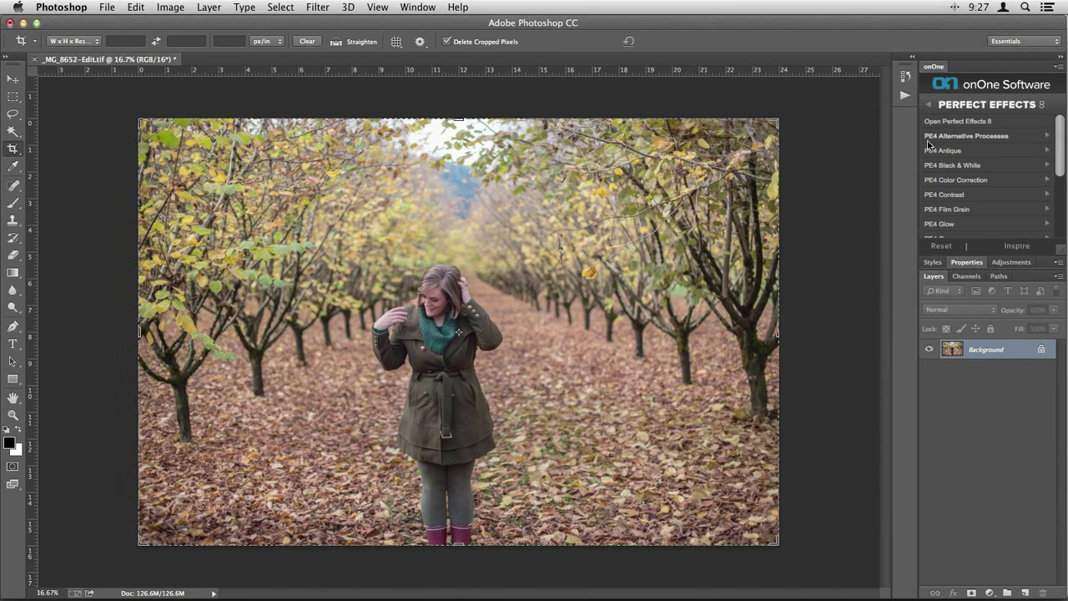
scroll(944, 141, down, 1)
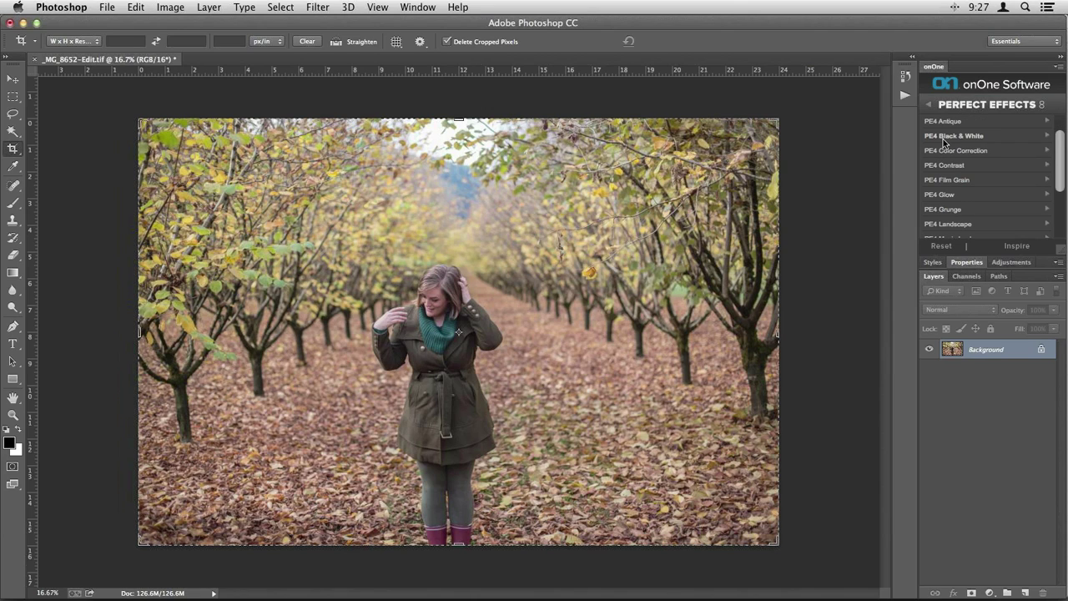
scroll(944, 142, down, 3)
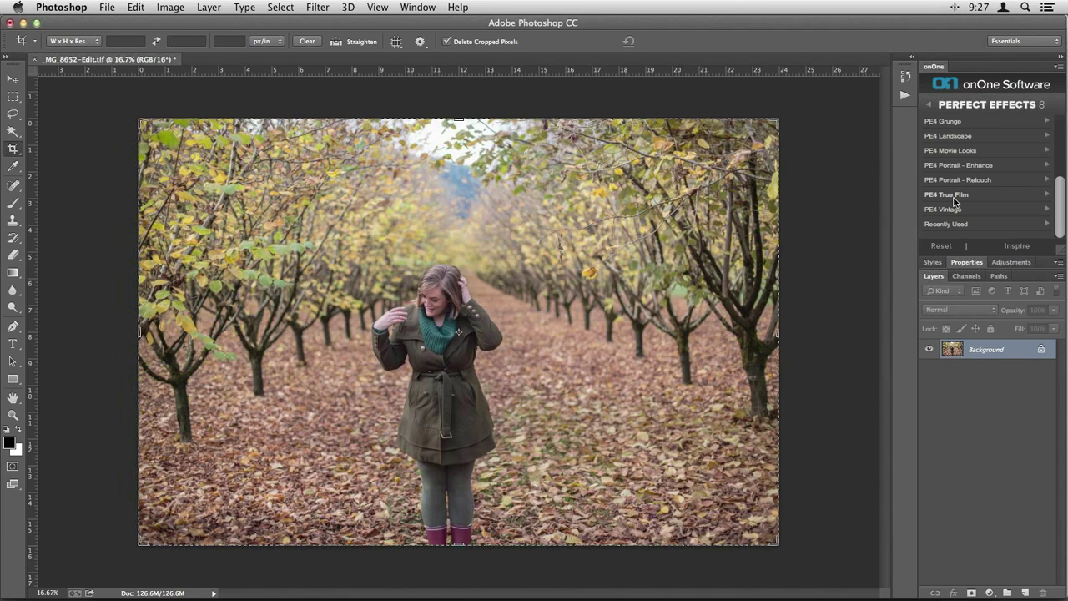
Step: Look over the available Photoshop extensions and the Perfect 8 plug-ins offered among the automation commands
scroll(955, 201, up, 5)
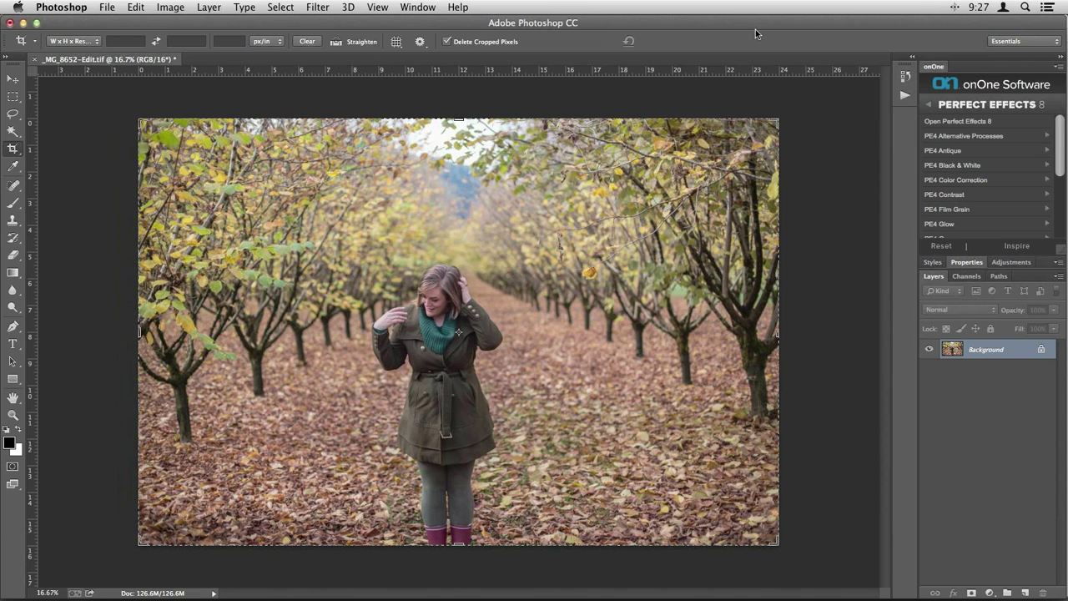
click(424, 7)
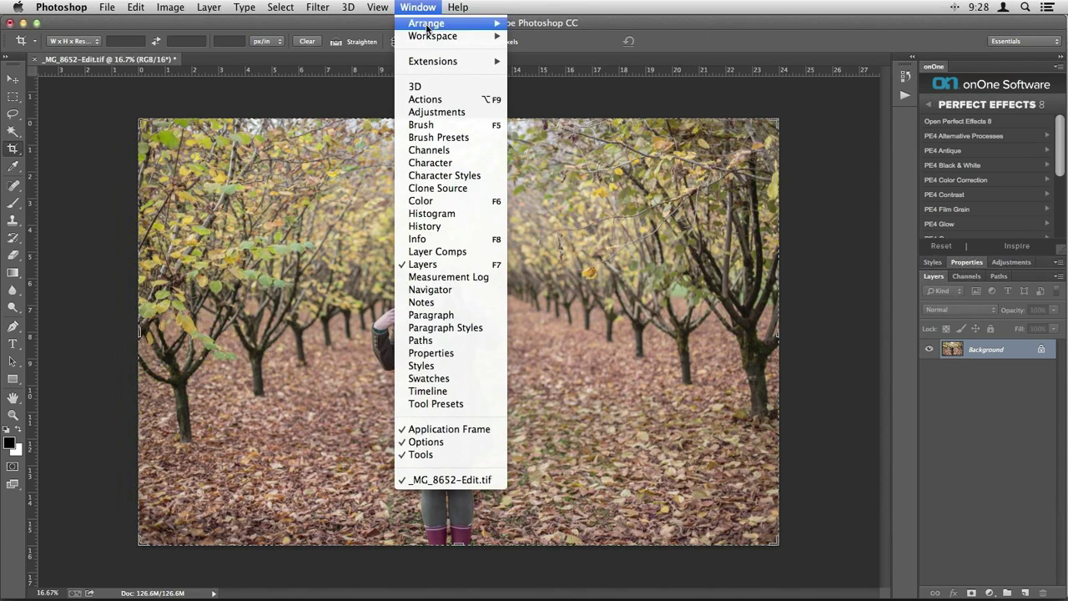
mouse_move(454, 63)
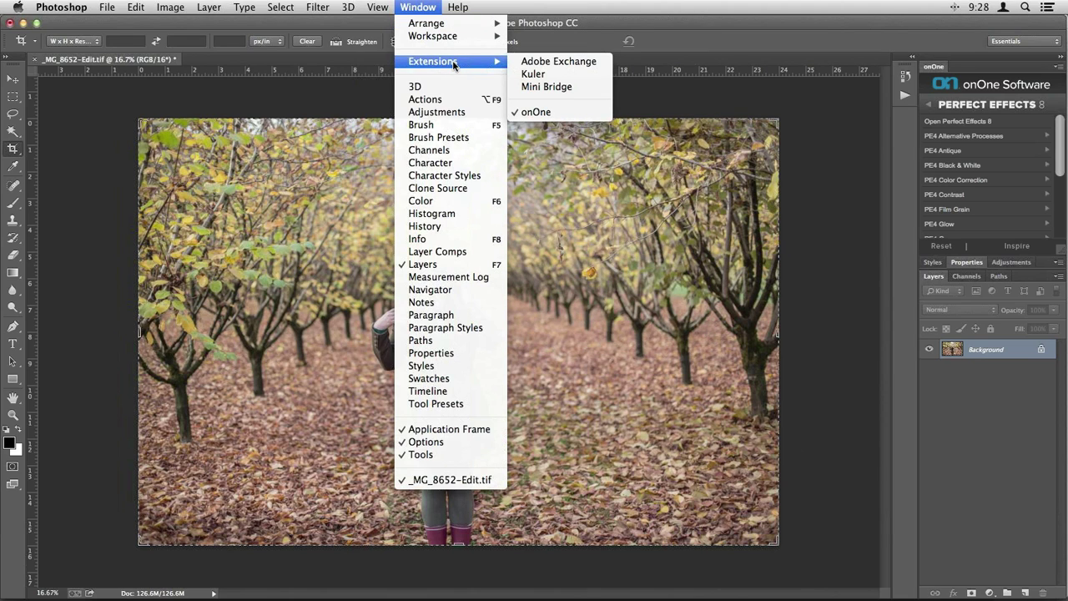
click(421, 6)
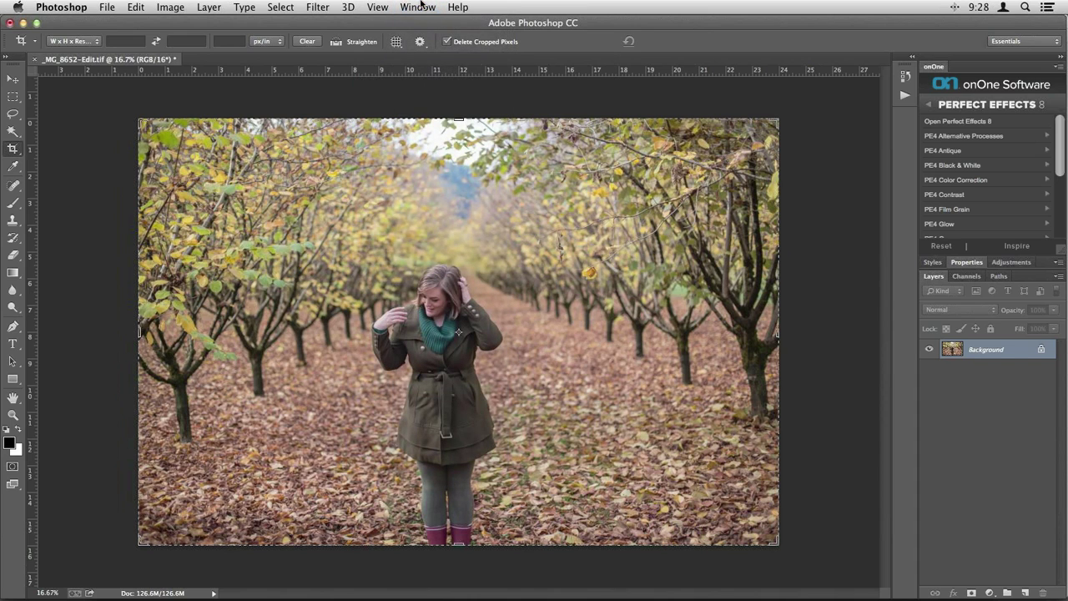
click(113, 7)
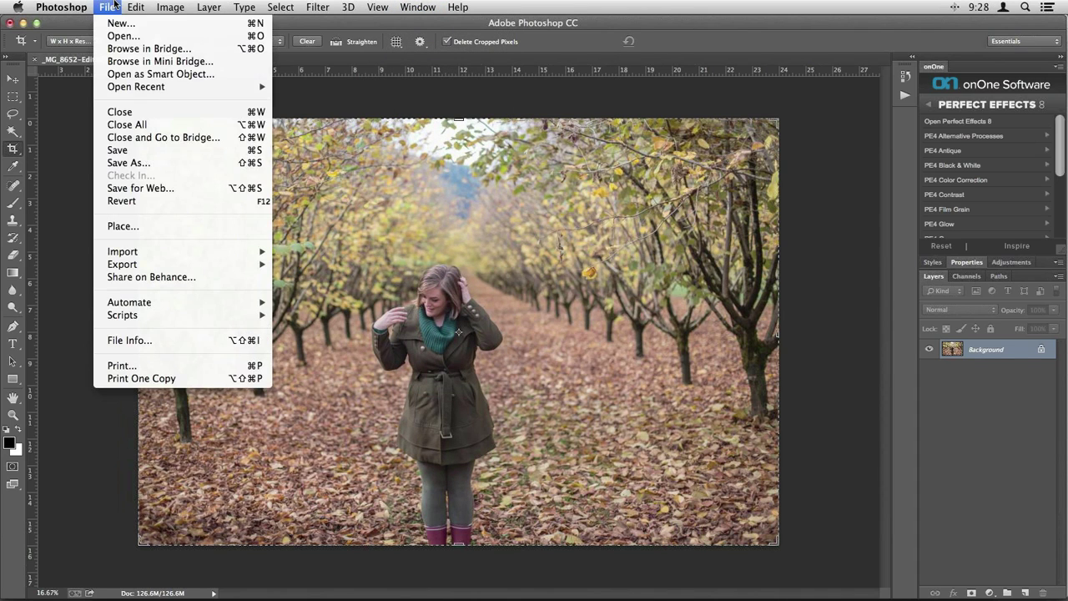
mouse_move(229, 303)
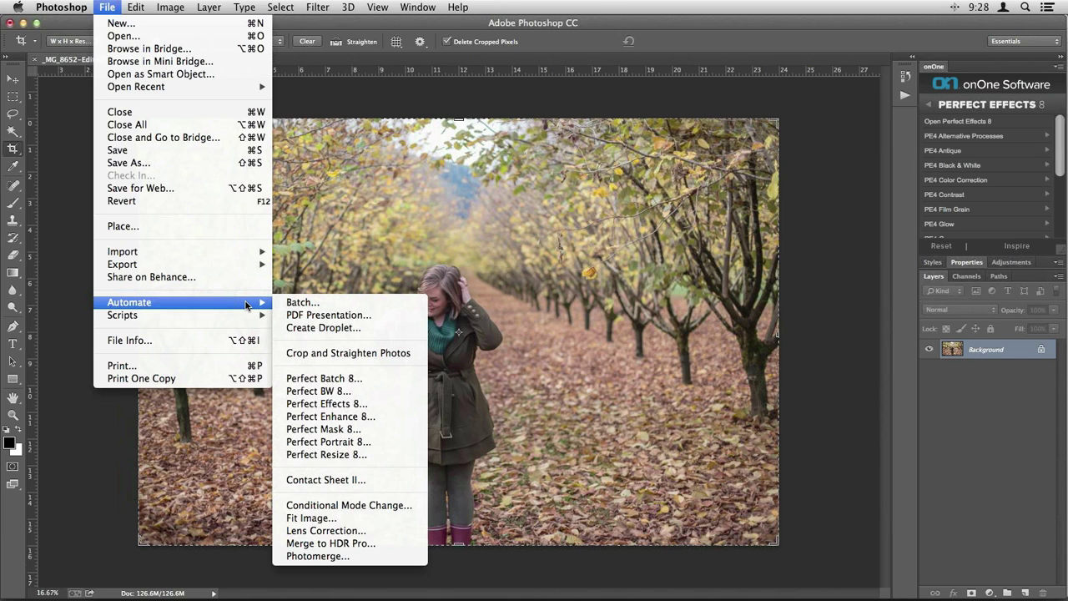
click(492, 176)
Step: Open the orchard photo in Perfect Effects 8 and apply the Vintage filter's Ocean Waves preset
click(943, 123)
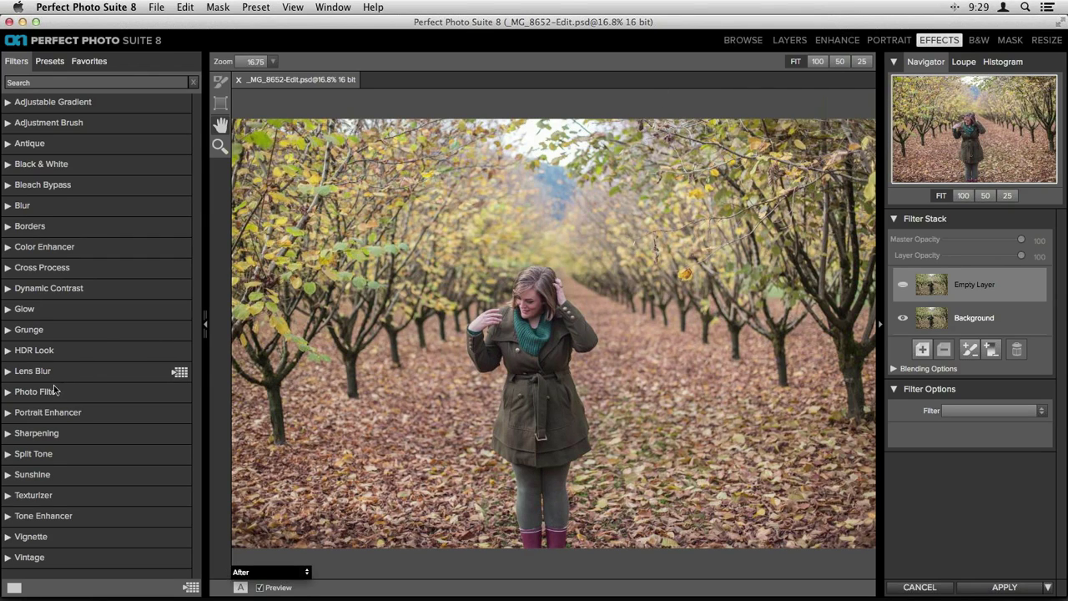
click(17, 561)
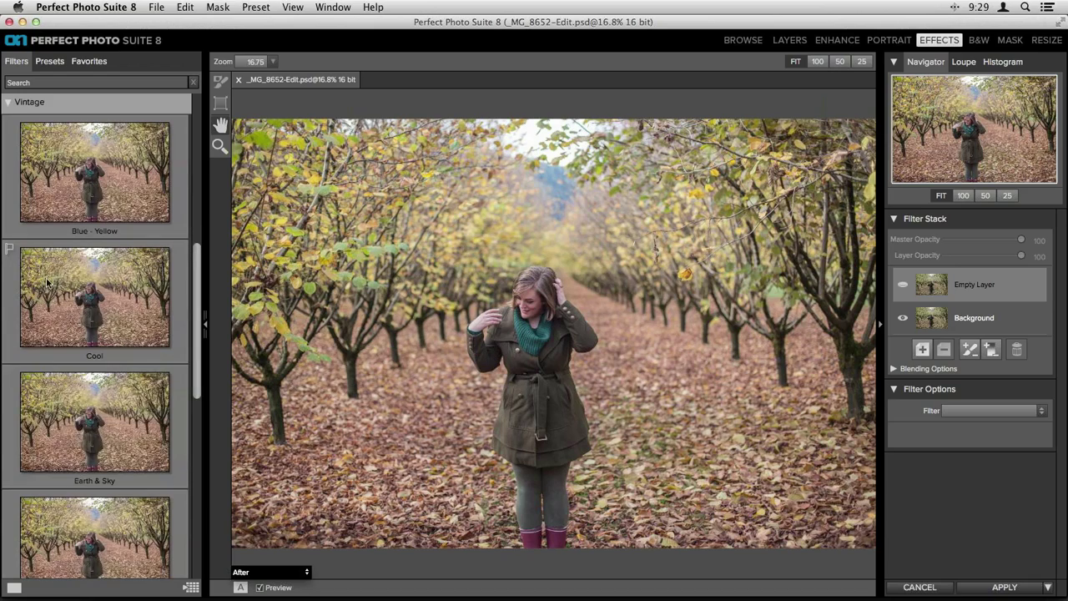
scroll(141, 219, down, 2)
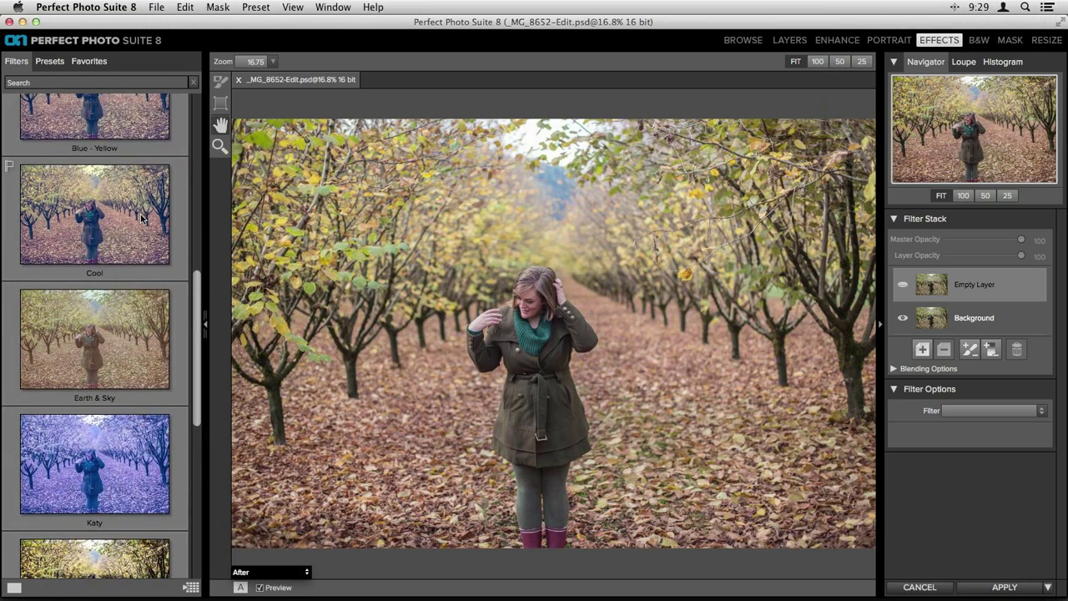
scroll(140, 219, down, 3)
scroll(140, 217, down, 2)
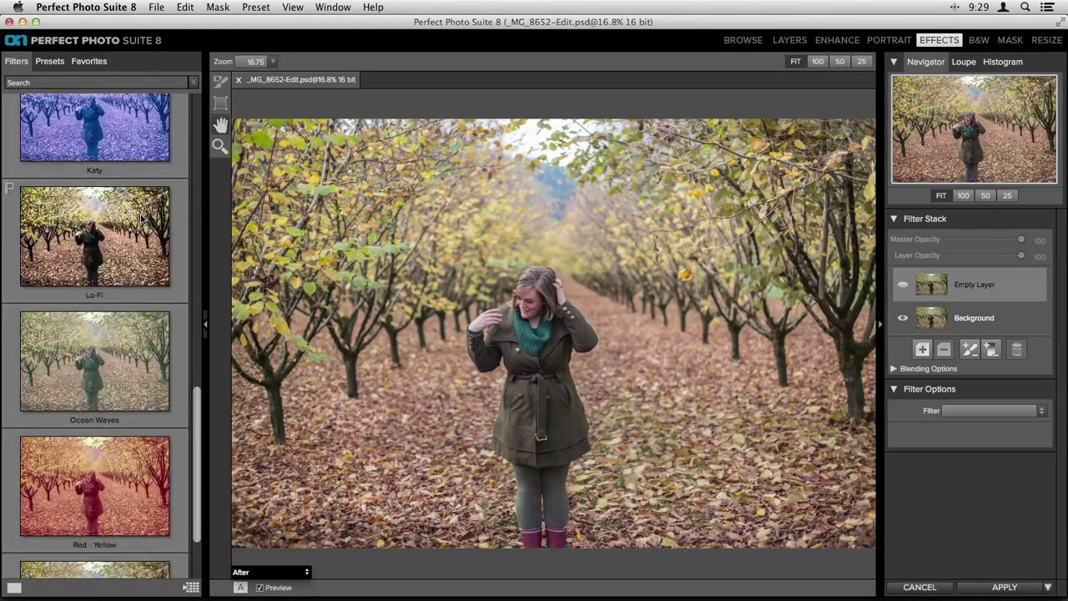
scroll(140, 218, down, 2)
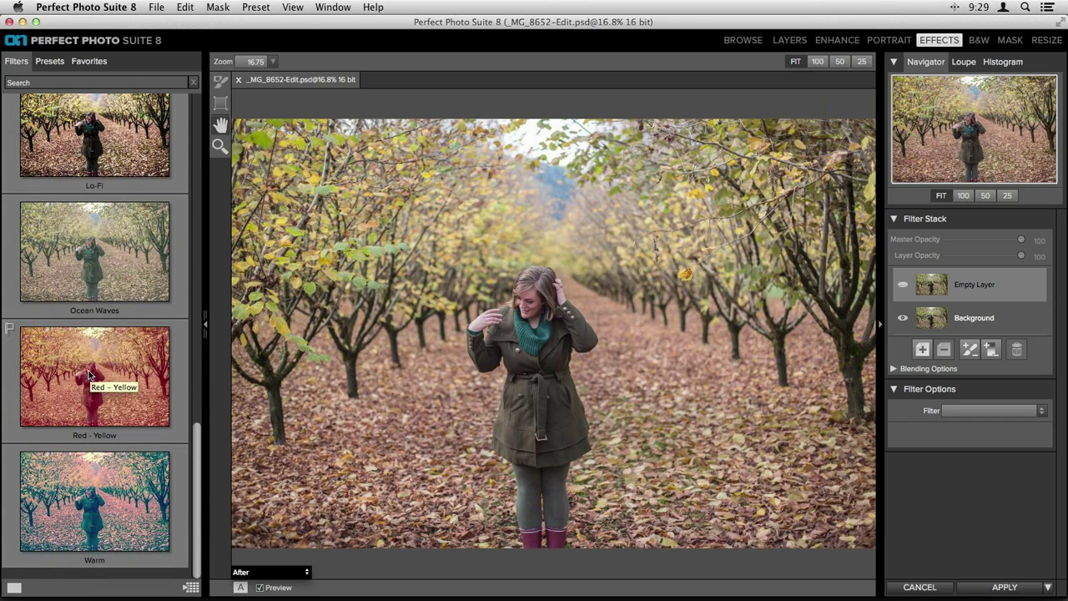
scroll(89, 375, up, 6)
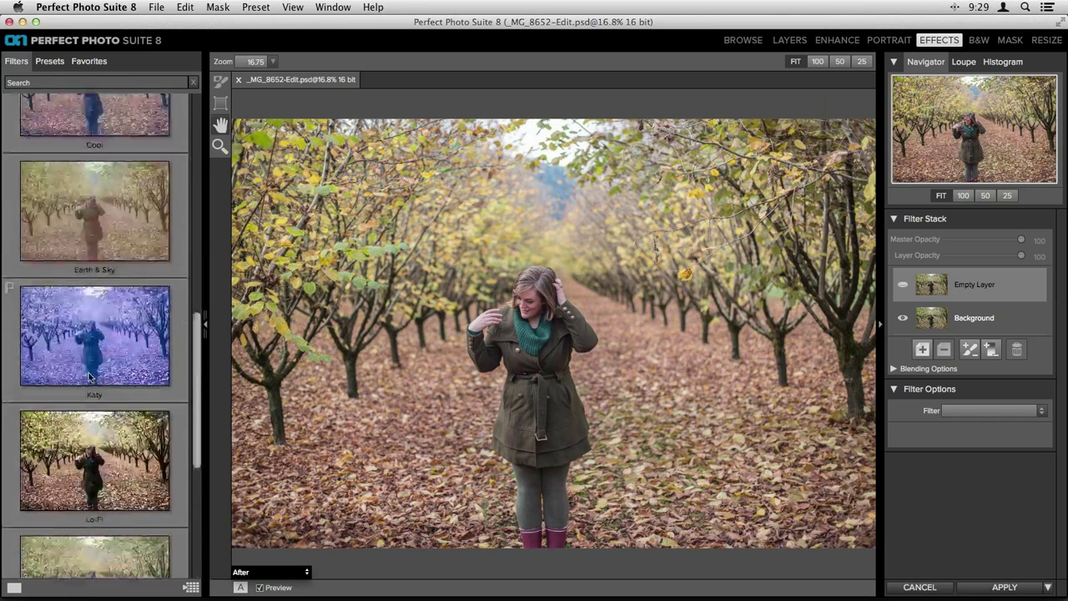
scroll(89, 377, up, 3)
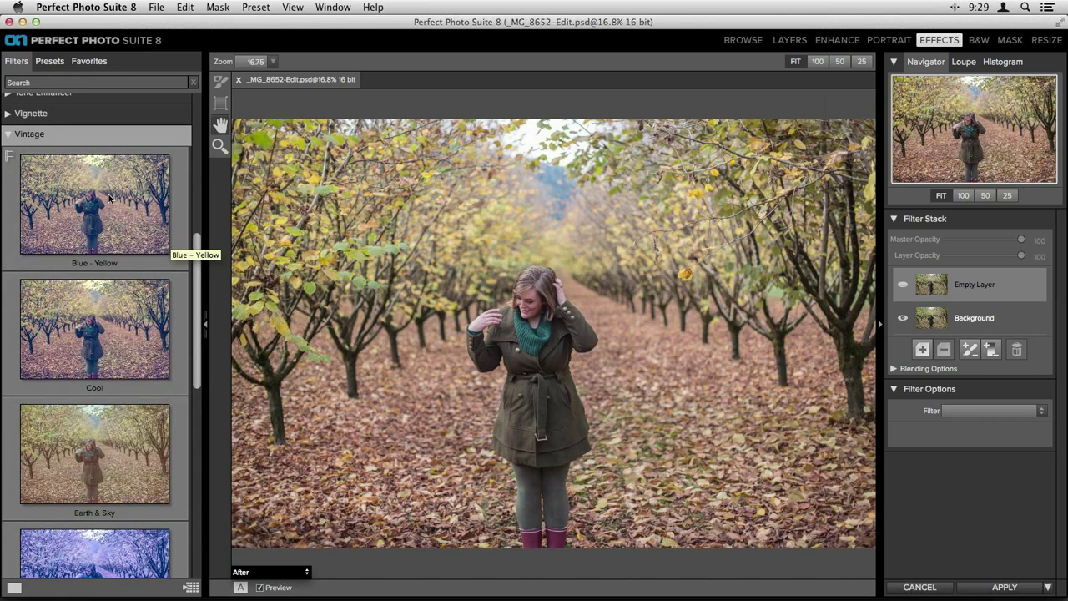
scroll(108, 197, down, 9)
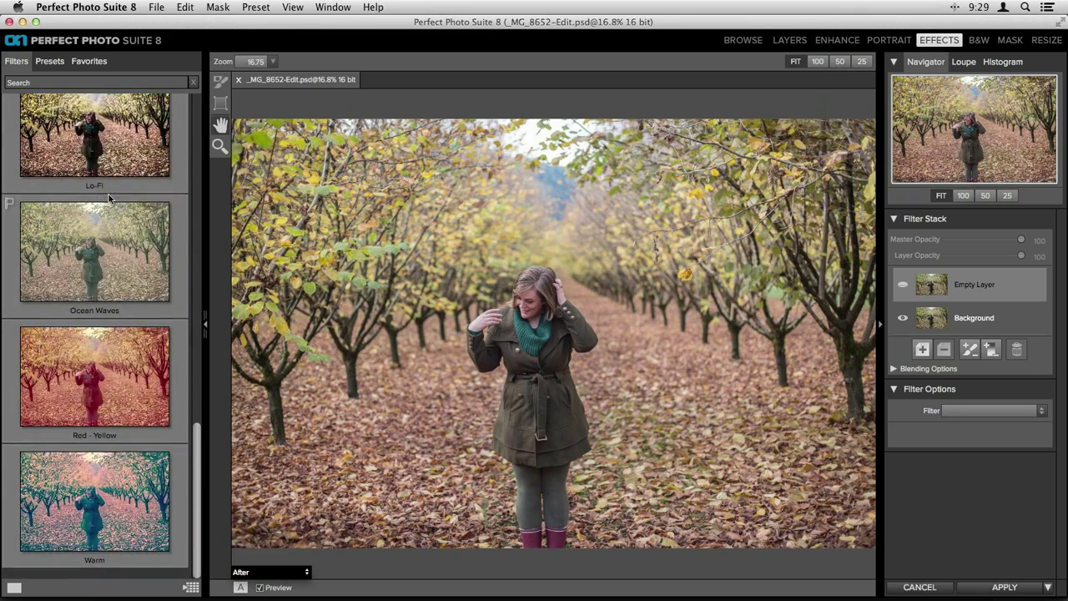
click(120, 243)
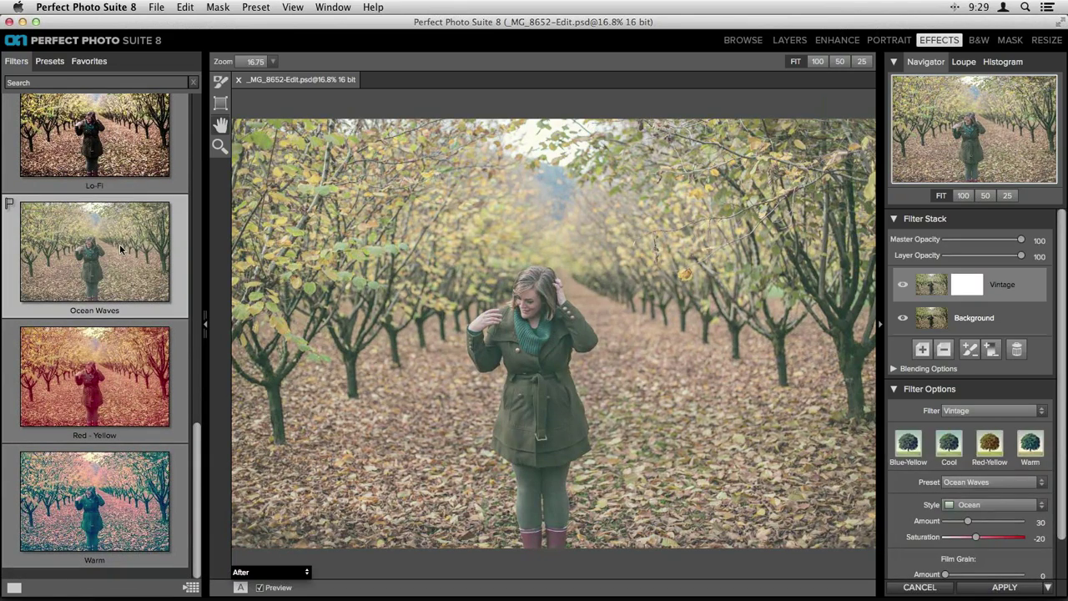
Step: Keep the Vintage filter's style on Ocean, and set its amount to 56 and saturation to -21
scroll(959, 484, down, 2)
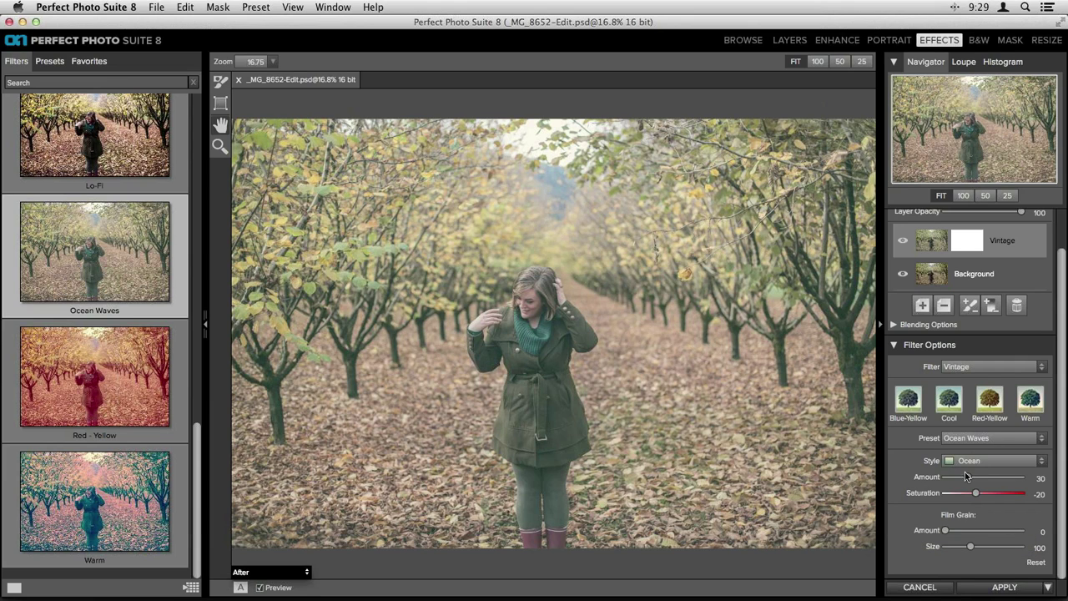
click(1037, 461)
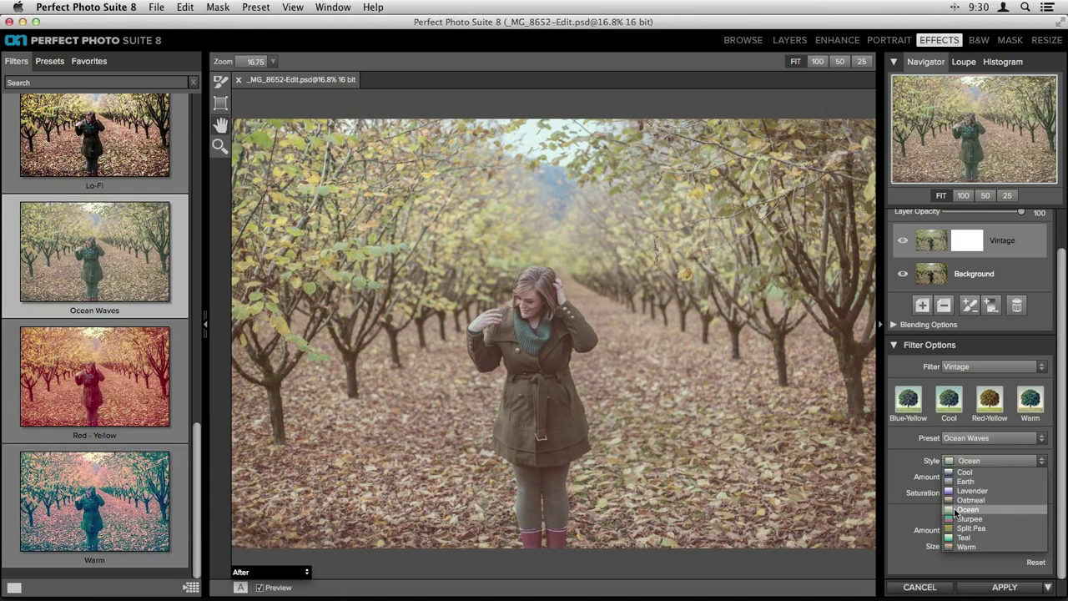
click(955, 509)
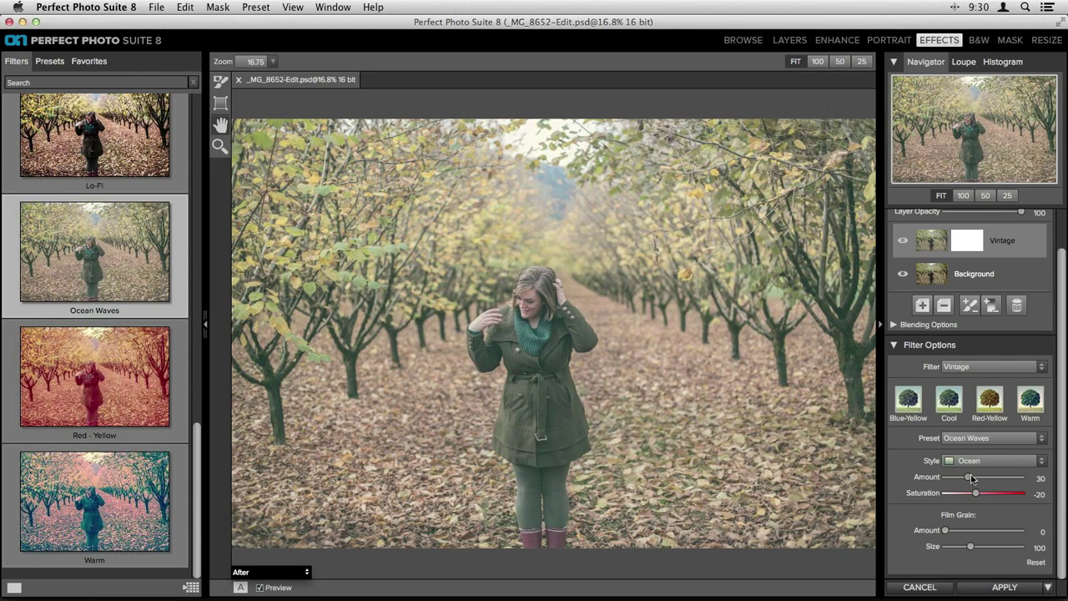
mouse_move(968, 477)
mouse_down()
mouse_move(952, 481)
mouse_move(998, 478)
mouse_move(987, 478)
mouse_up()
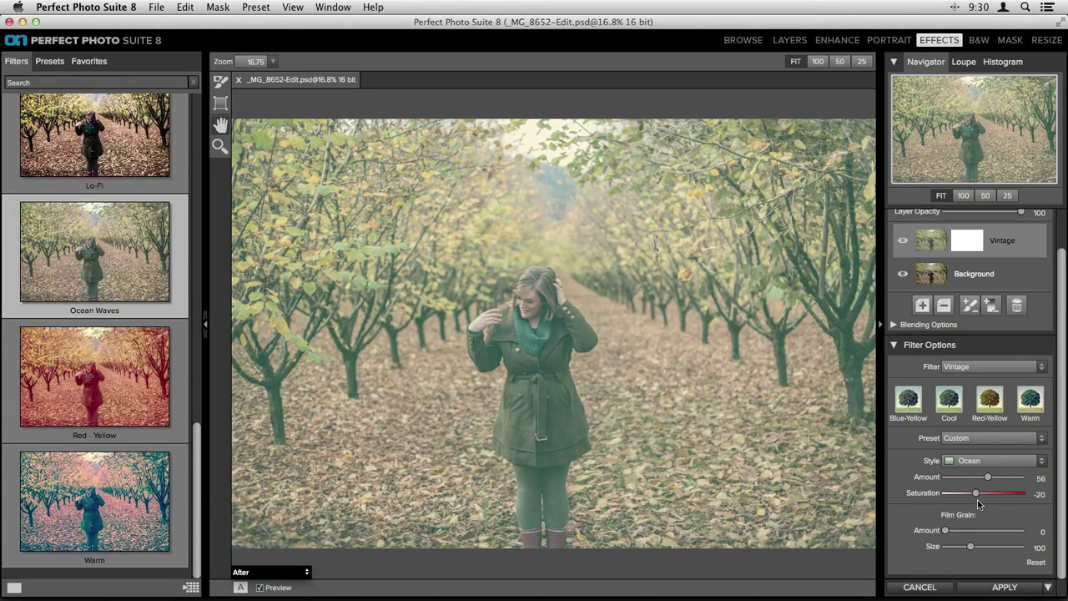
mouse_move(977, 494)
mouse_down()
mouse_move(955, 495)
mouse_move(993, 495)
mouse_up()
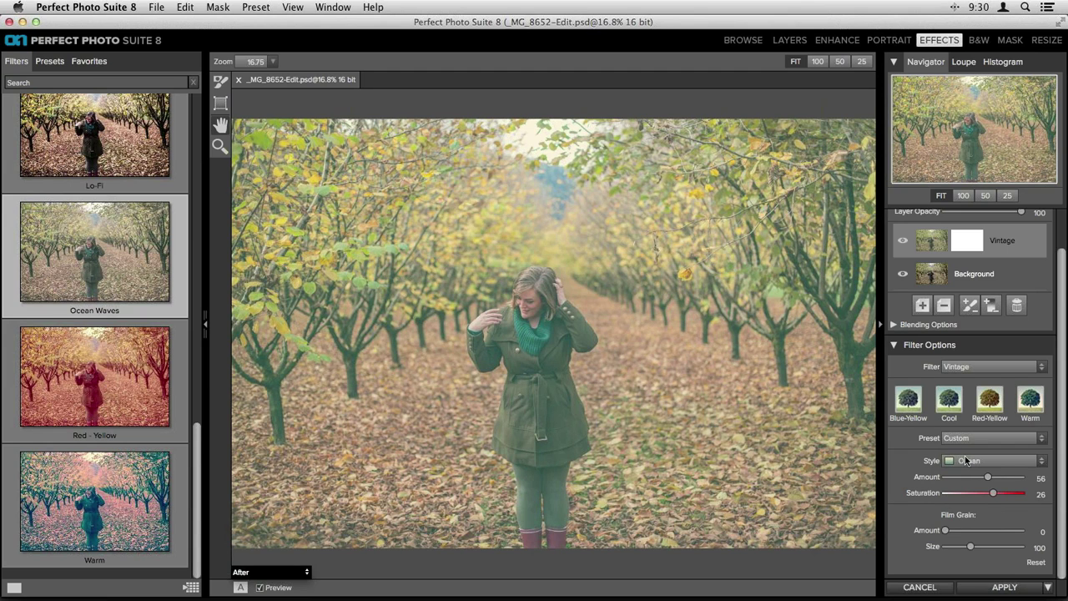
drag(993, 493, 976, 493)
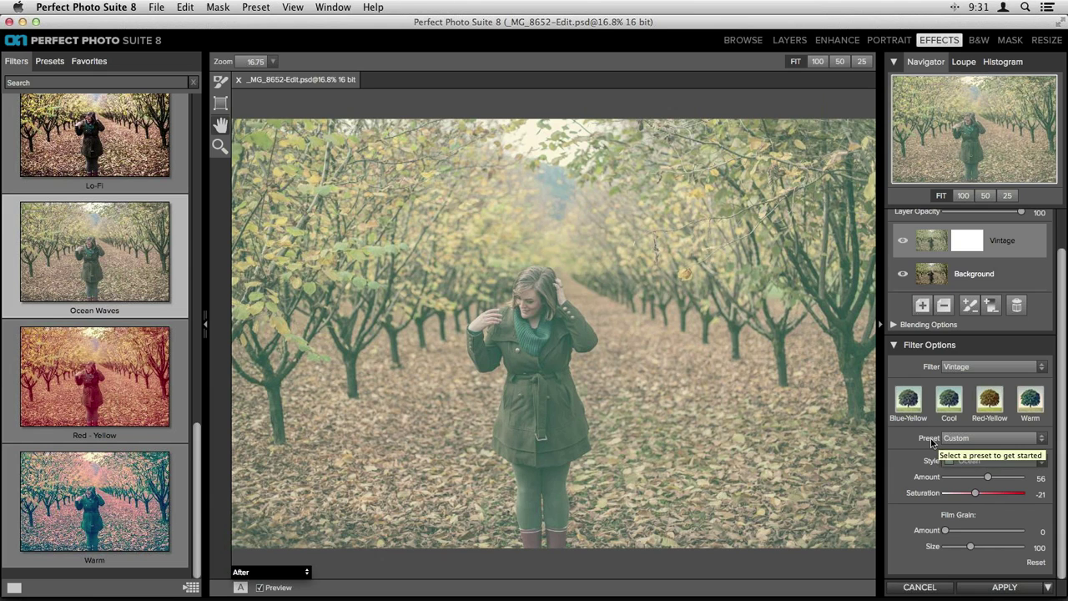
Step: Hide the Vintage layer and add a new filter layer with the Antique filter's Autochrome Neutral preset
scroll(905, 514, up, 2)
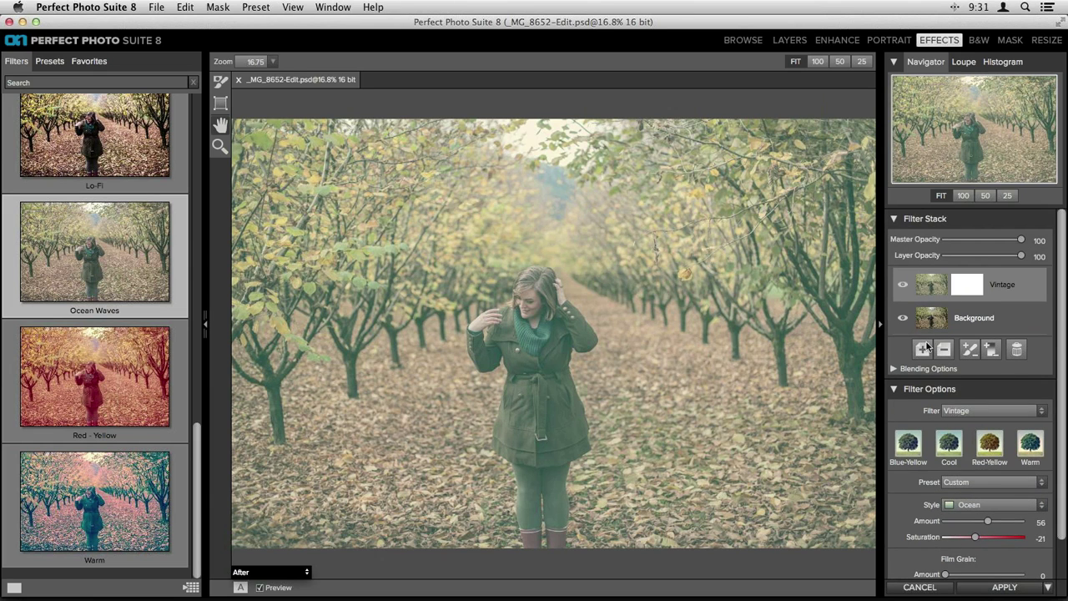
click(907, 288)
click(922, 349)
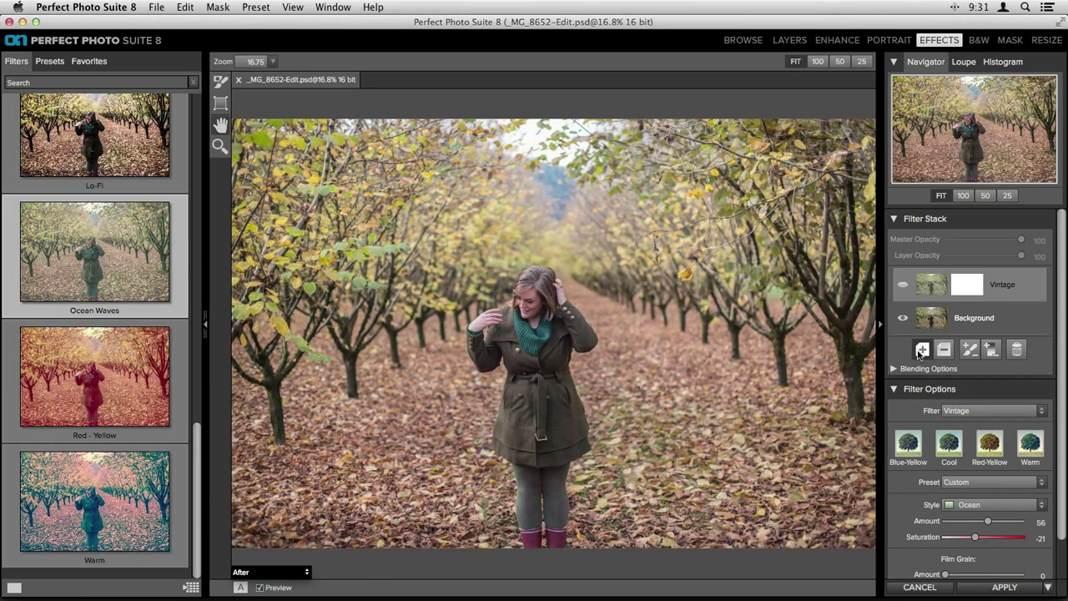
scroll(3, 142, up, 10)
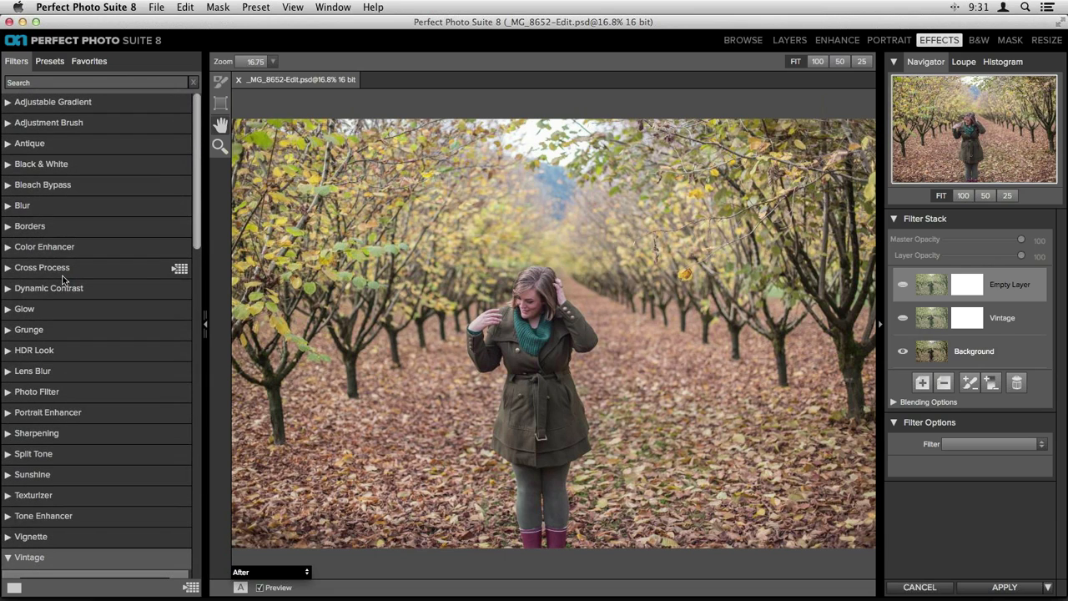
click(7, 146)
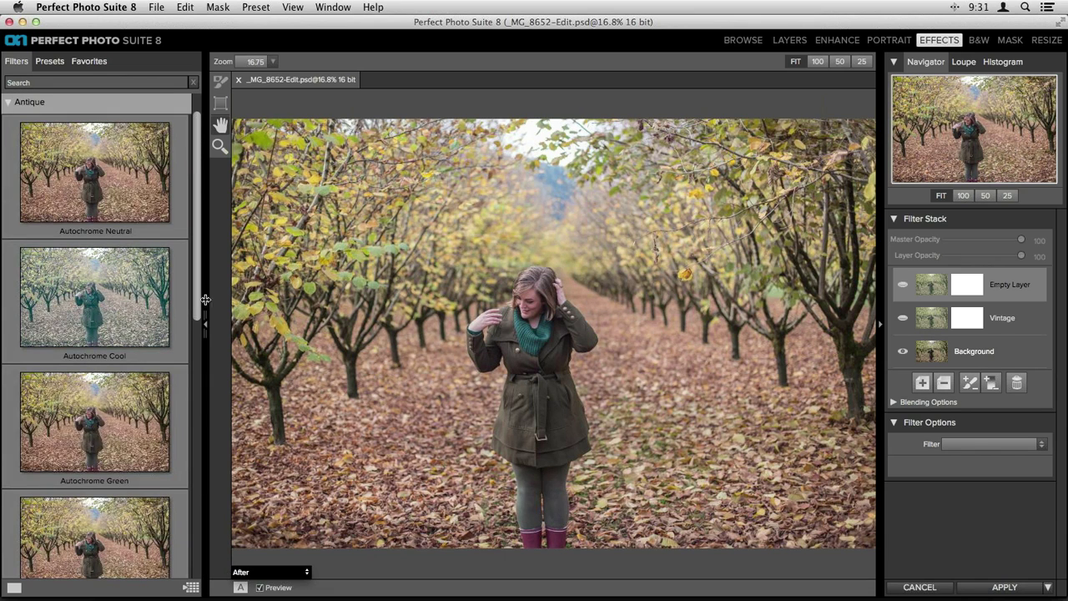
click(108, 182)
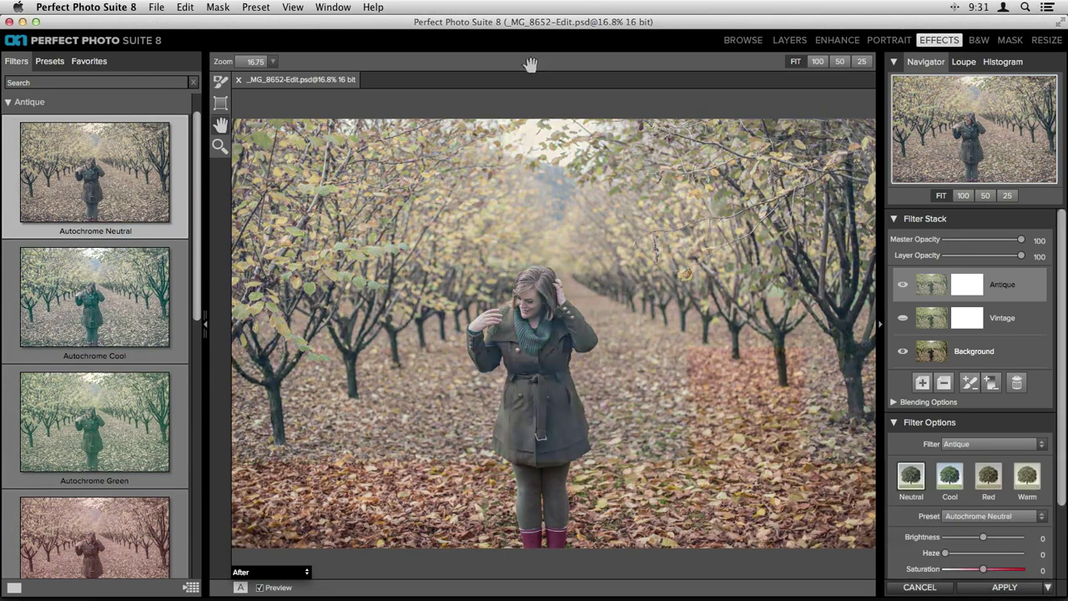
Step: Set the Antique filter's color to Delhi, its film grain amount to 0 and its saturation to 12
scroll(1041, 442, down, 3)
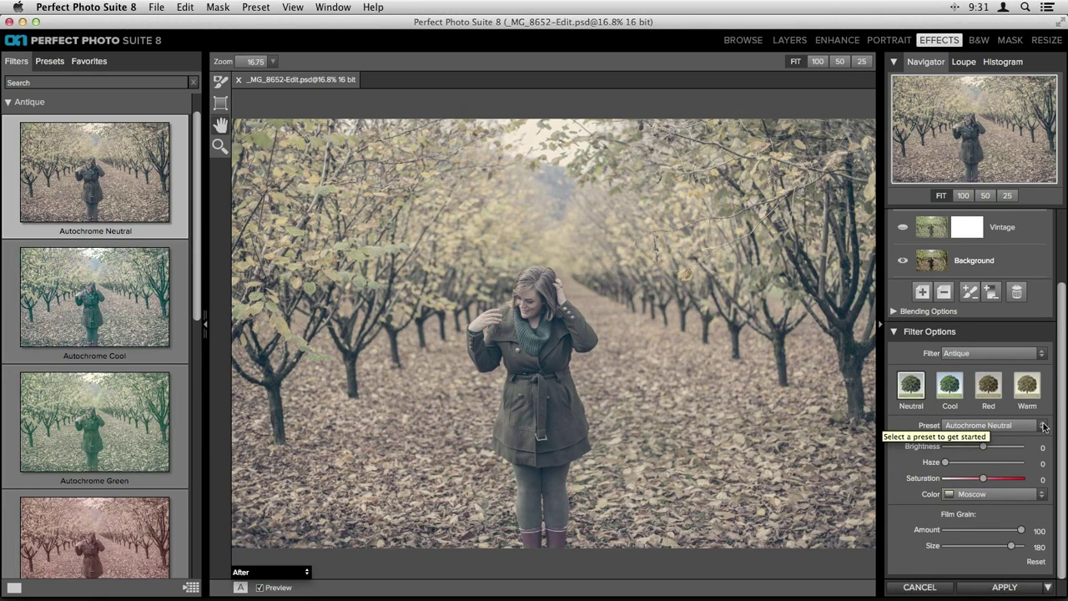
click(955, 494)
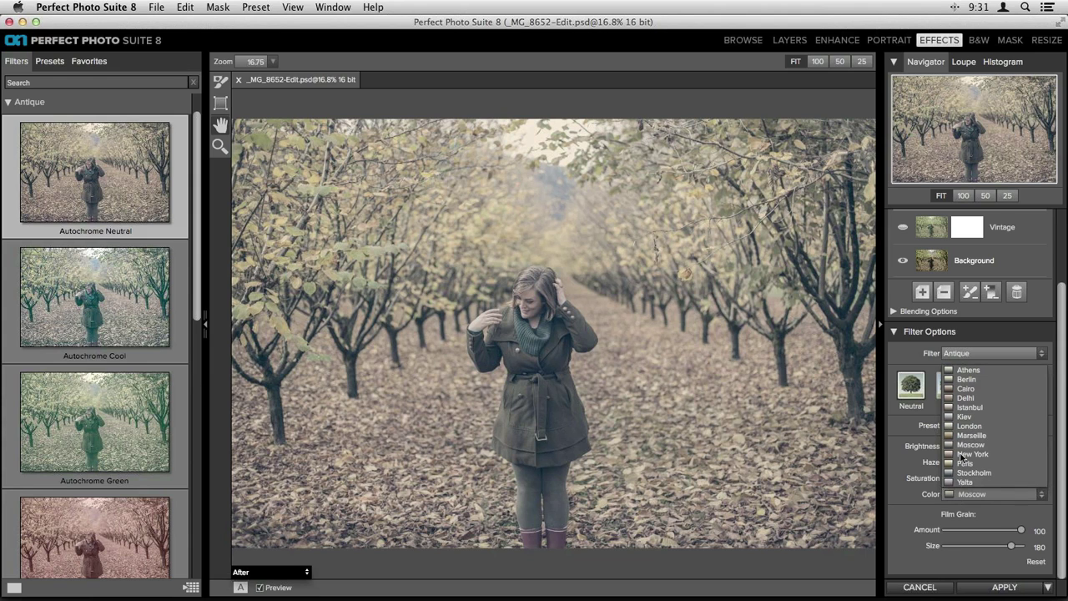
click(974, 401)
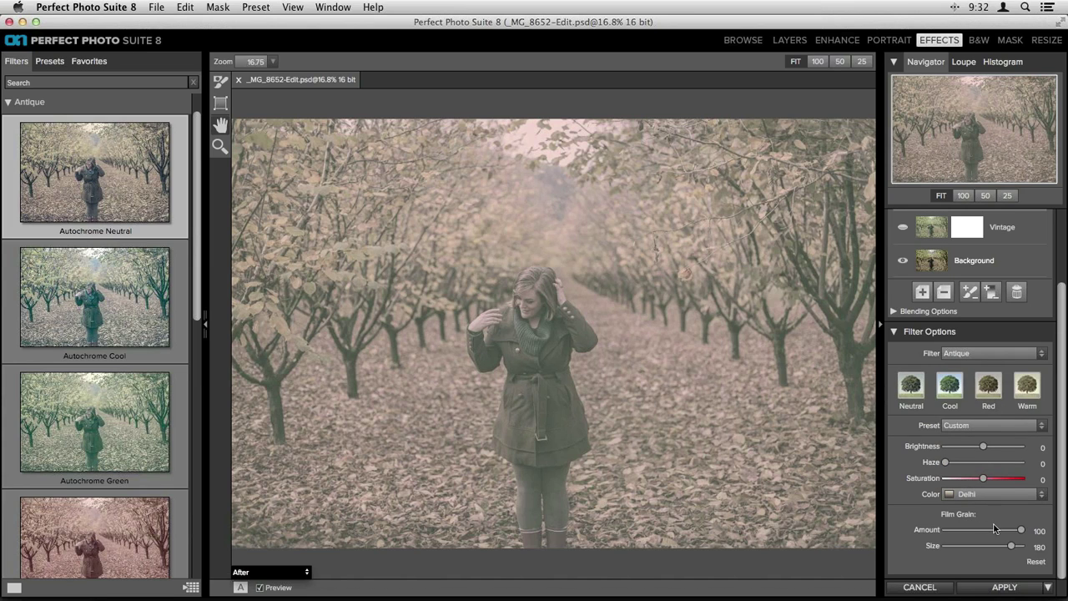
drag(1021, 529, 942, 544)
drag(982, 477, 907, 477)
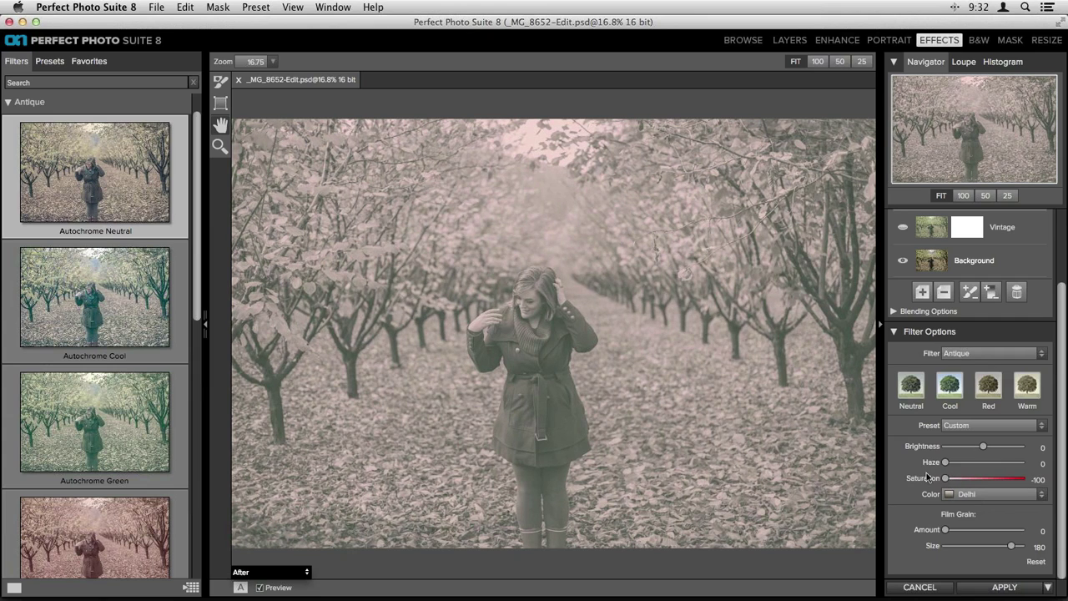
click(985, 482)
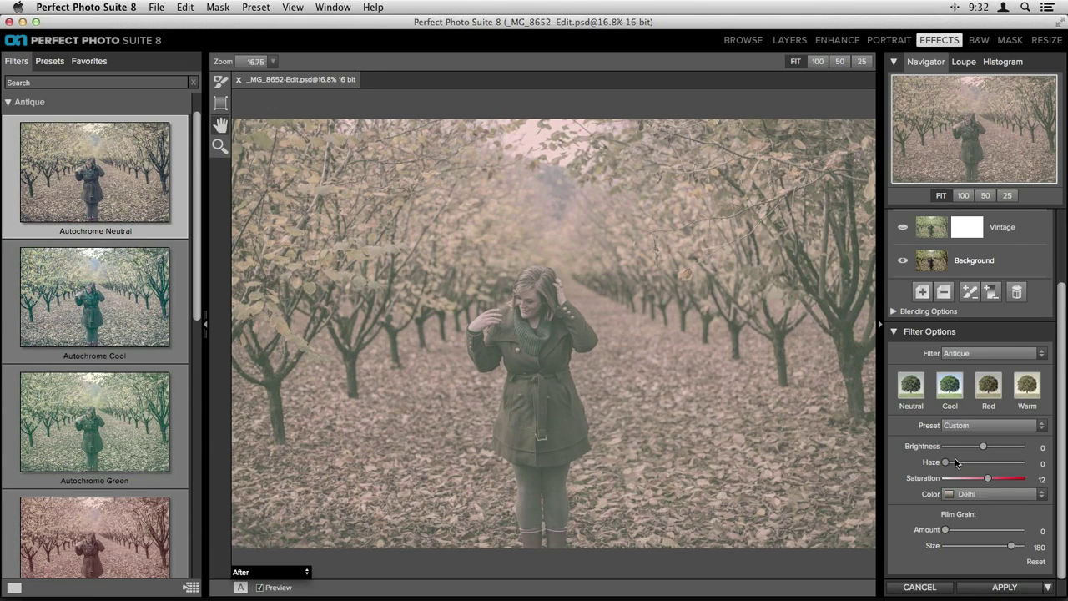
Step: Set the Antique filter's haze to 6 and brightness to -25, and switch the preview from the Antique layer to the Vintage layer
drag(945, 465, 955, 466)
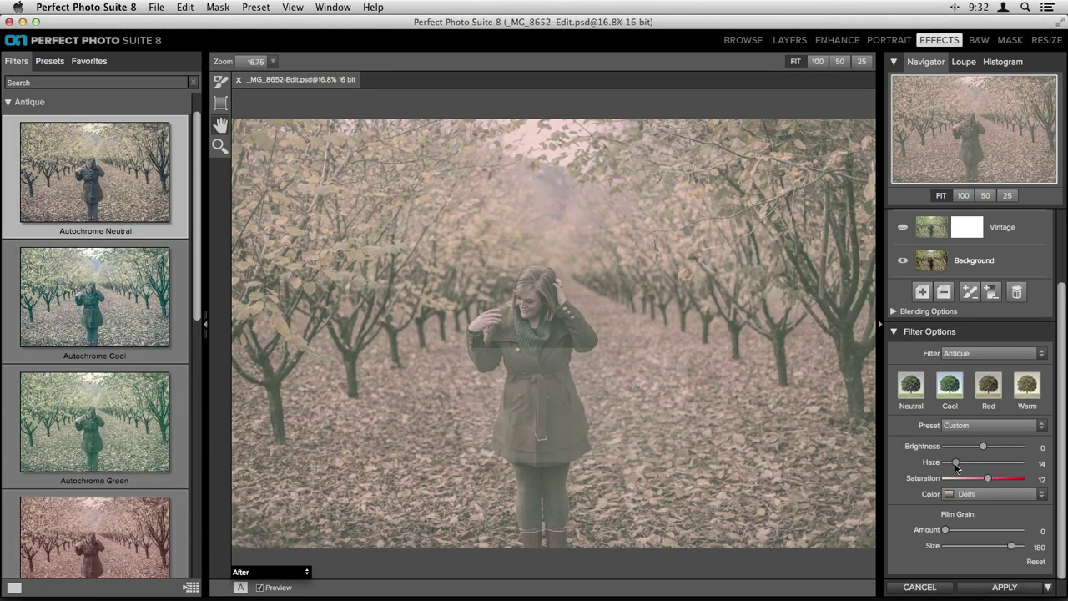
drag(954, 463, 948, 464)
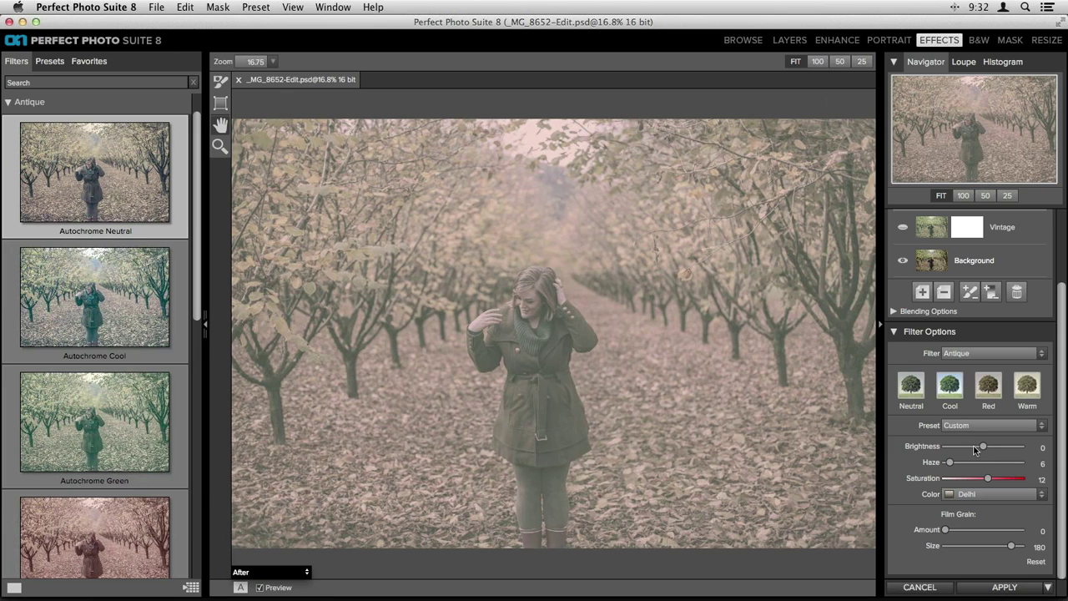
drag(982, 449, 972, 449)
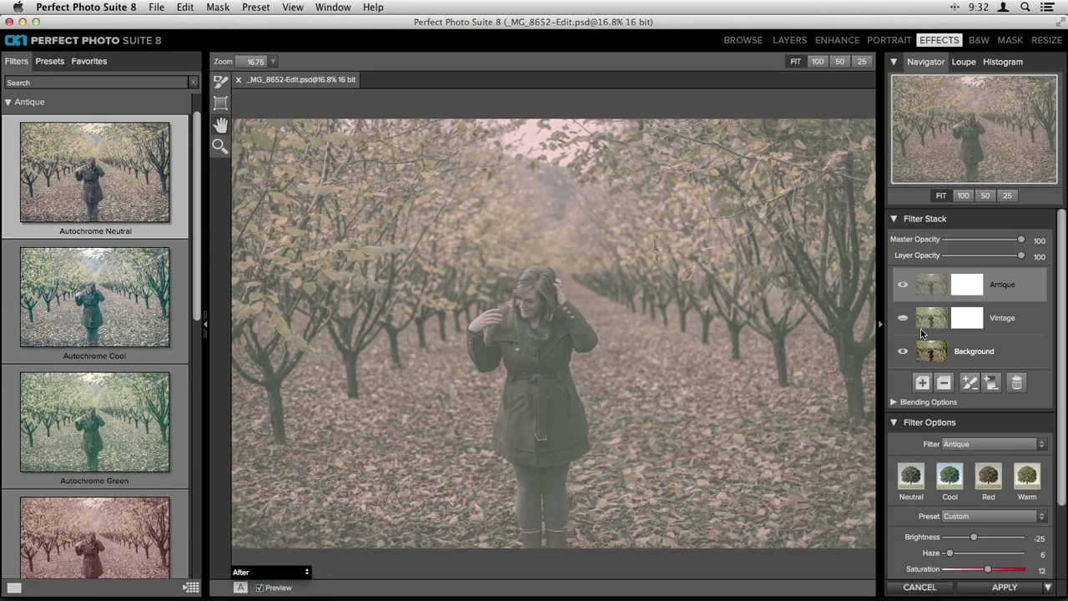
click(902, 285)
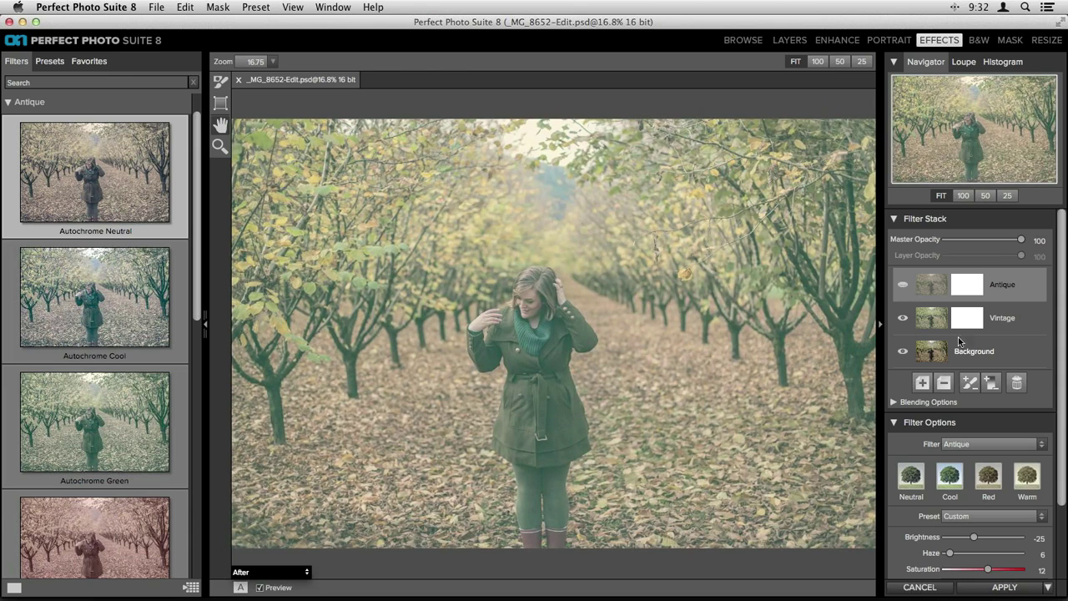
Step: Delete the Antique filter layer and apply the Vintage effect to the Photoshop document, comparing the new Perfect Effects layer with the Background
click(944, 382)
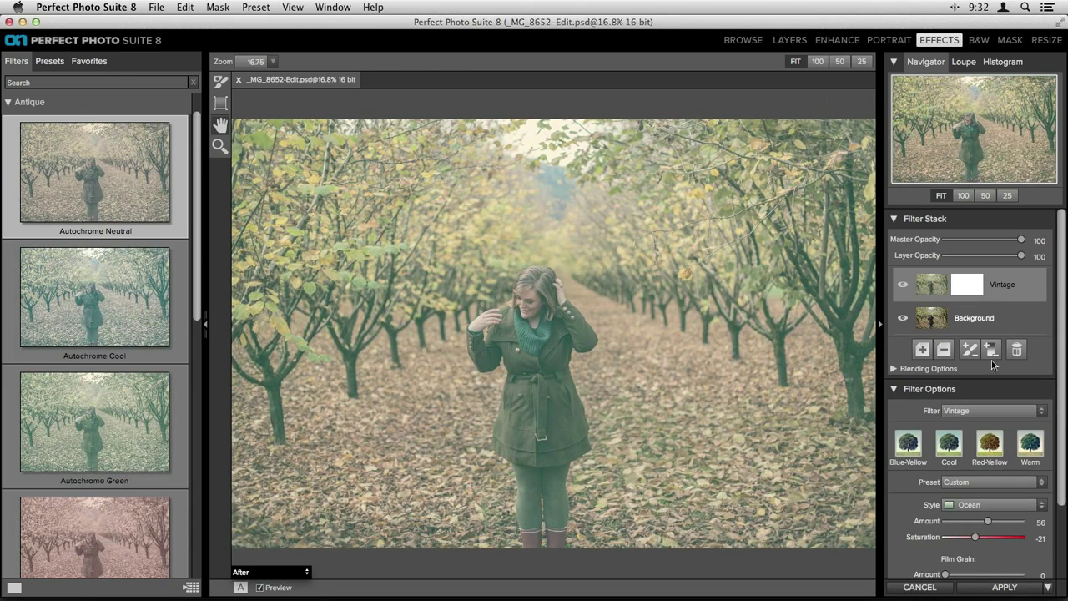
click(1004, 589)
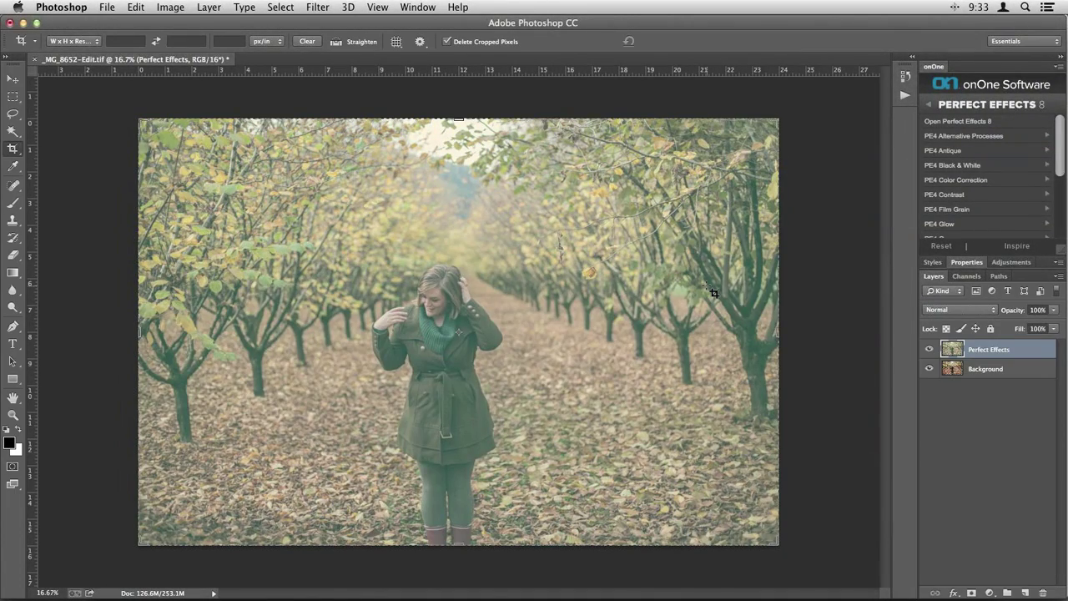
click(930, 351)
click(930, 350)
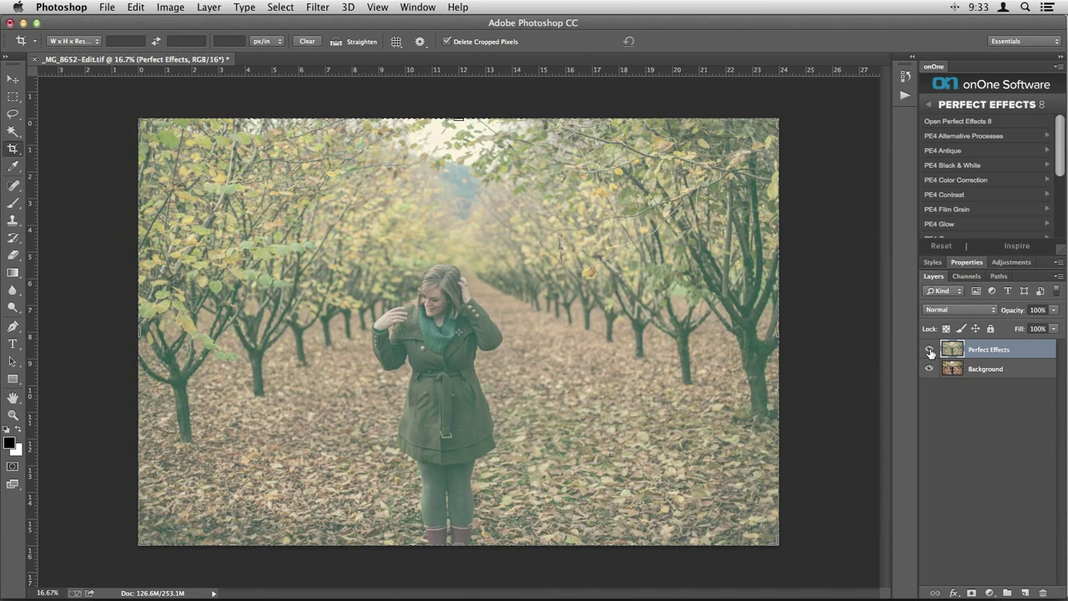
Step: Switch to the standalone Perfect Photo Suite 8 and browse the images in the Google Drive source
mouse_move(522, 594)
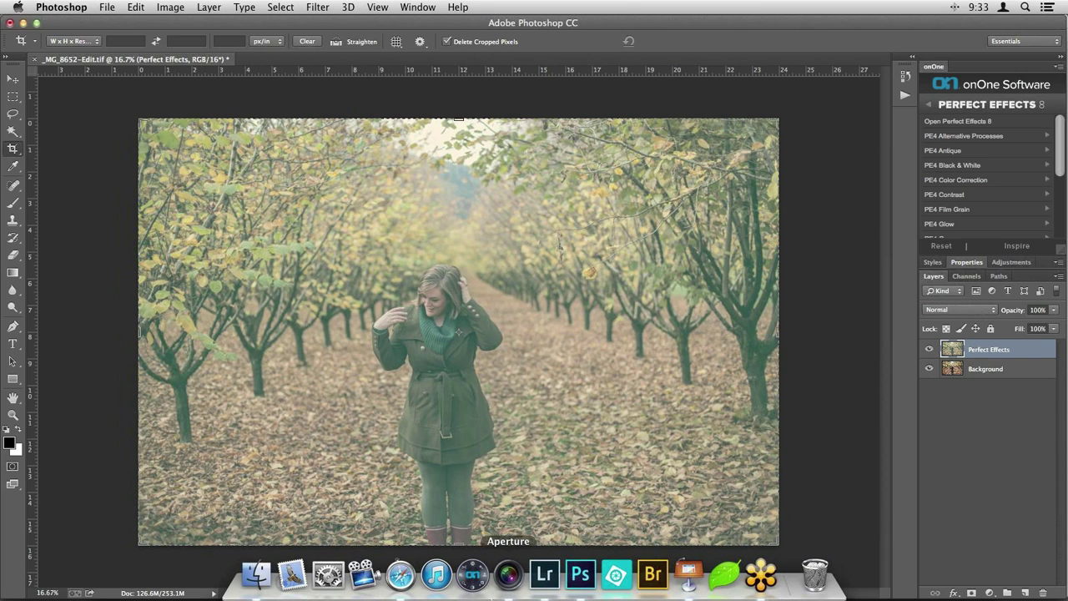
click(484, 583)
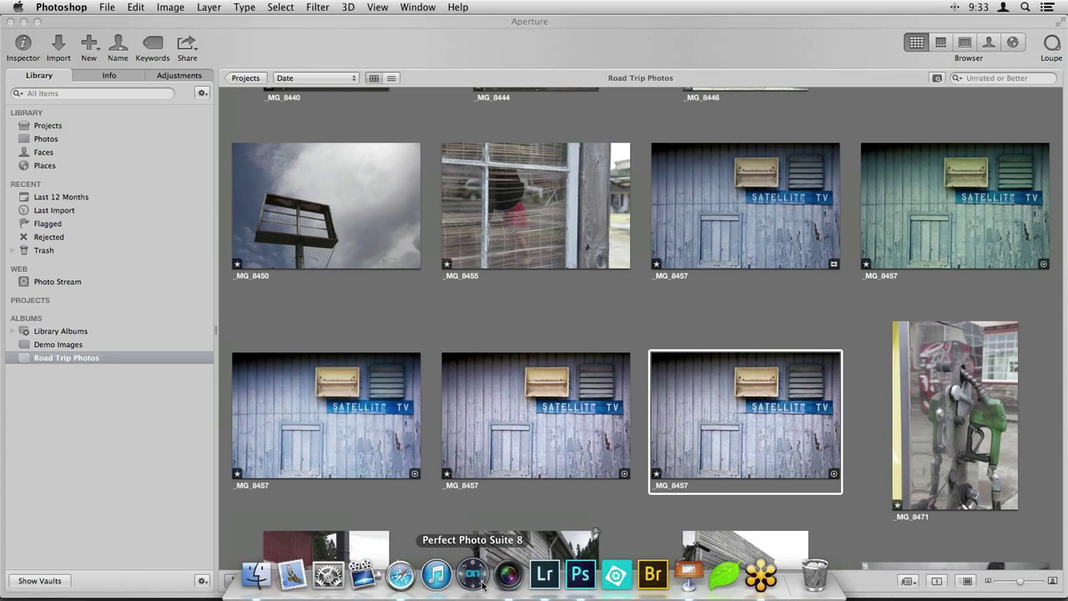
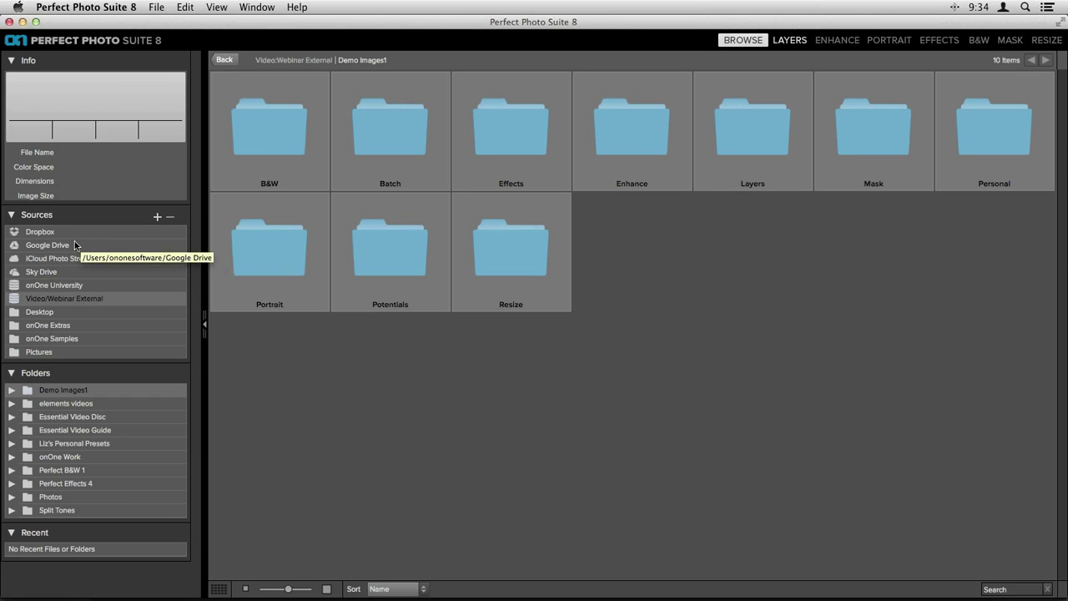
click(45, 247)
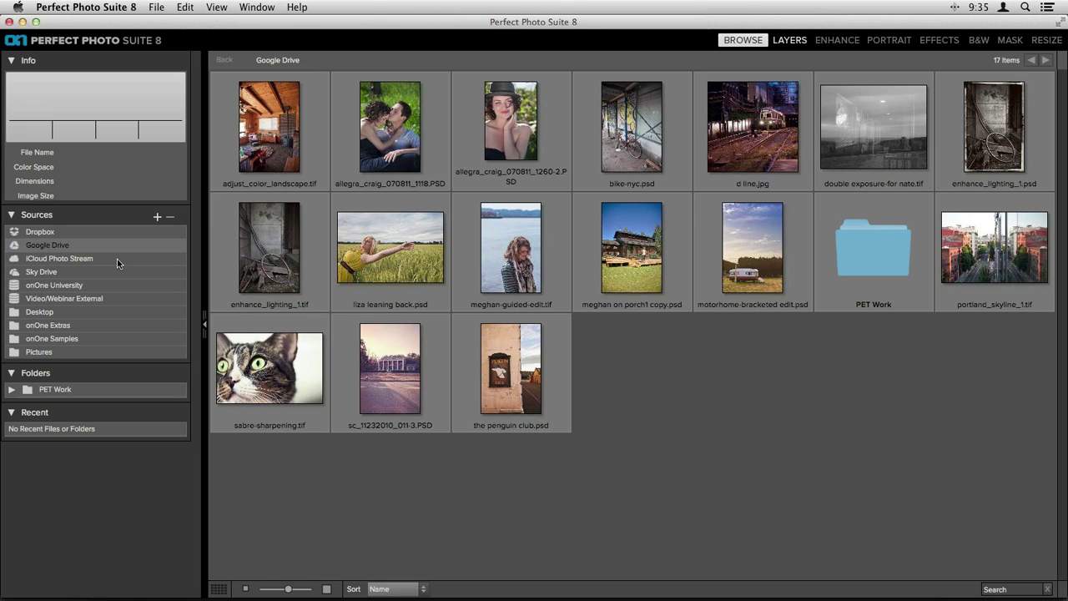
Step: Browse the Video/Webinar External source to Demo Images1 > Effects and open a large preview of _MG_8082.CR2
click(67, 302)
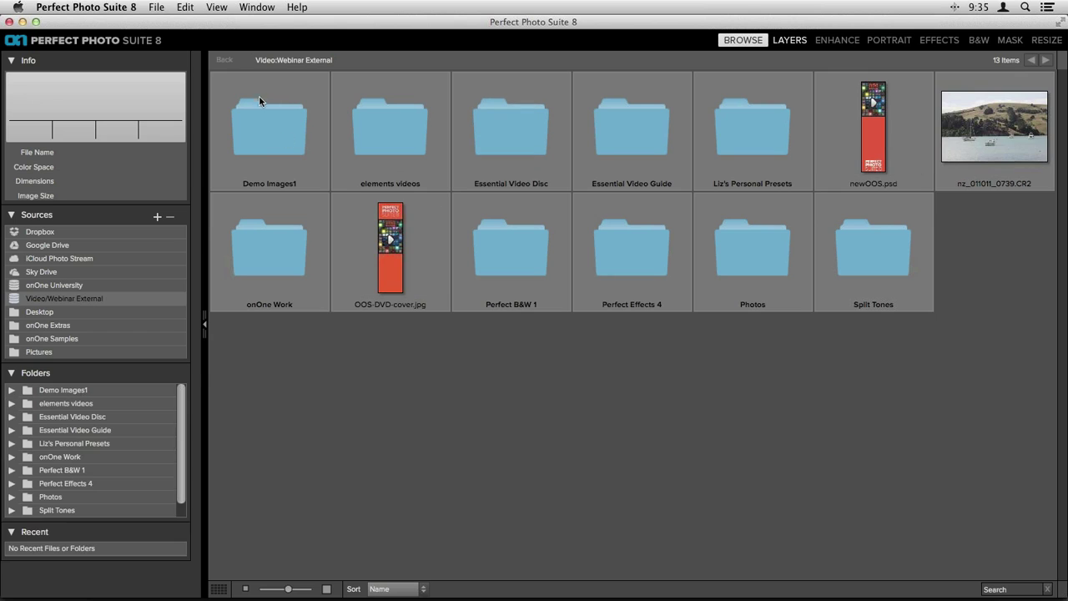
double_click(250, 119)
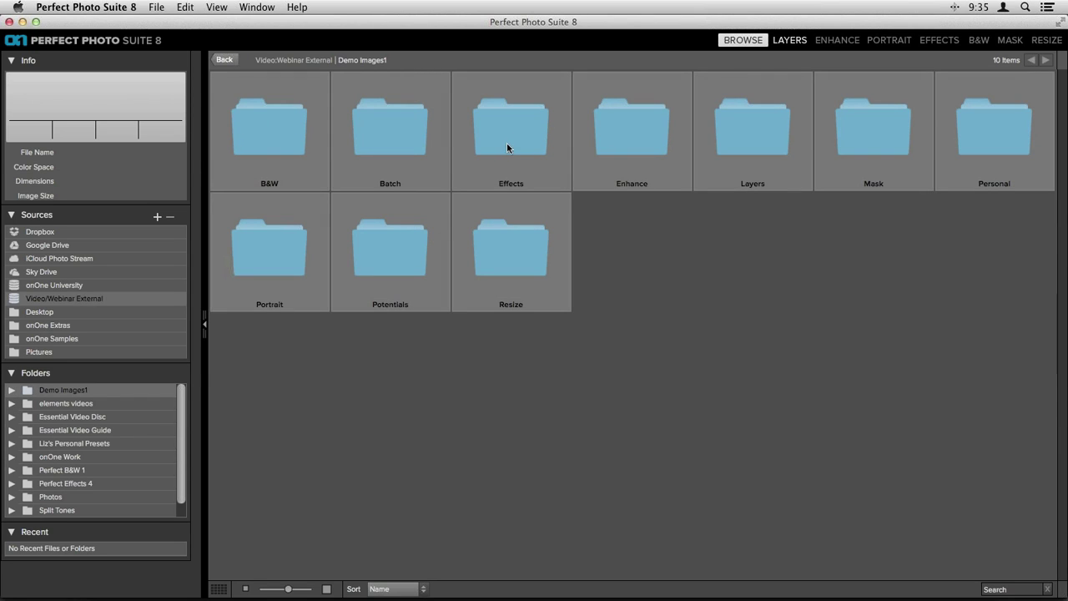
double_click(513, 144)
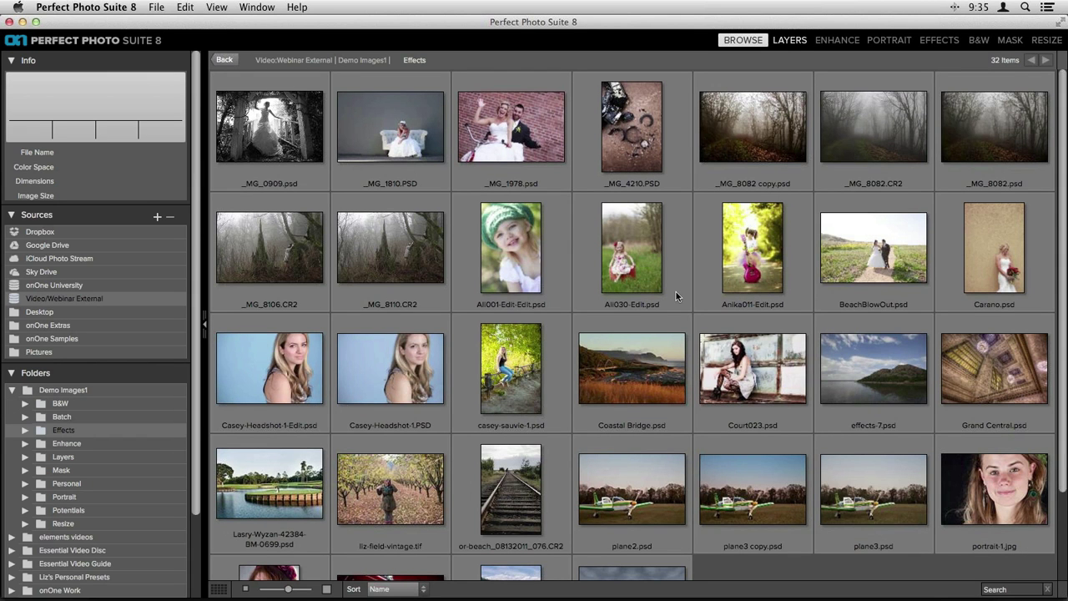
scroll(712, 468, down, 3)
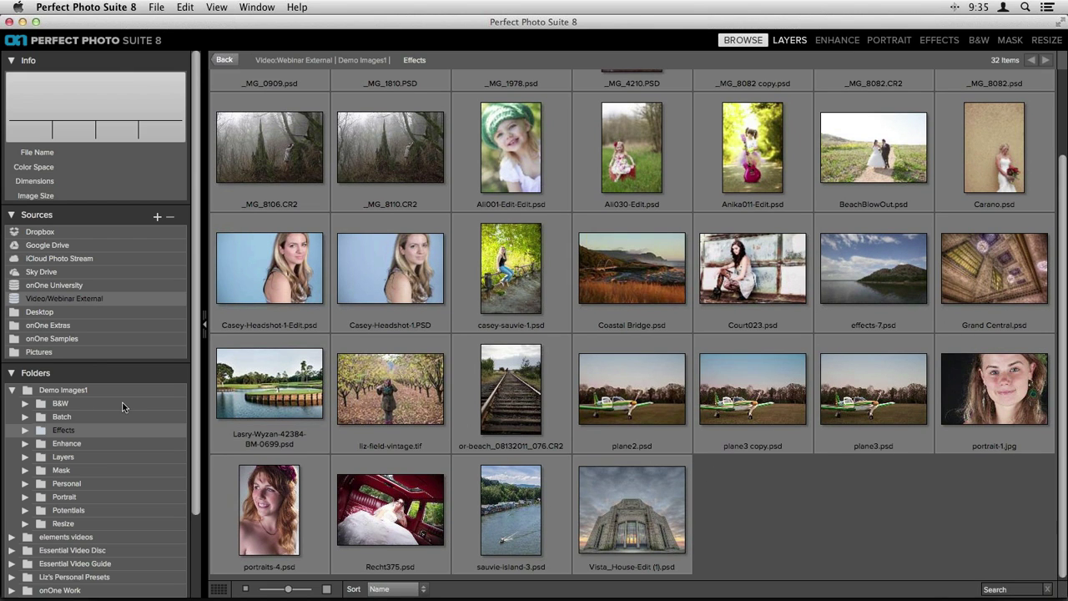
scroll(122, 384, down, 3)
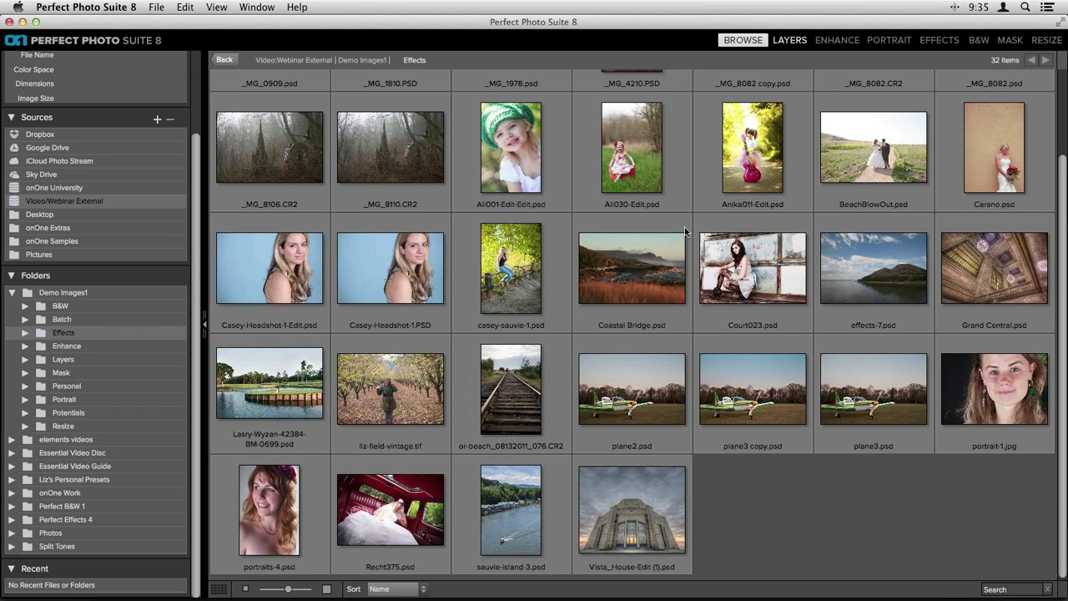
scroll(737, 233, up, 3)
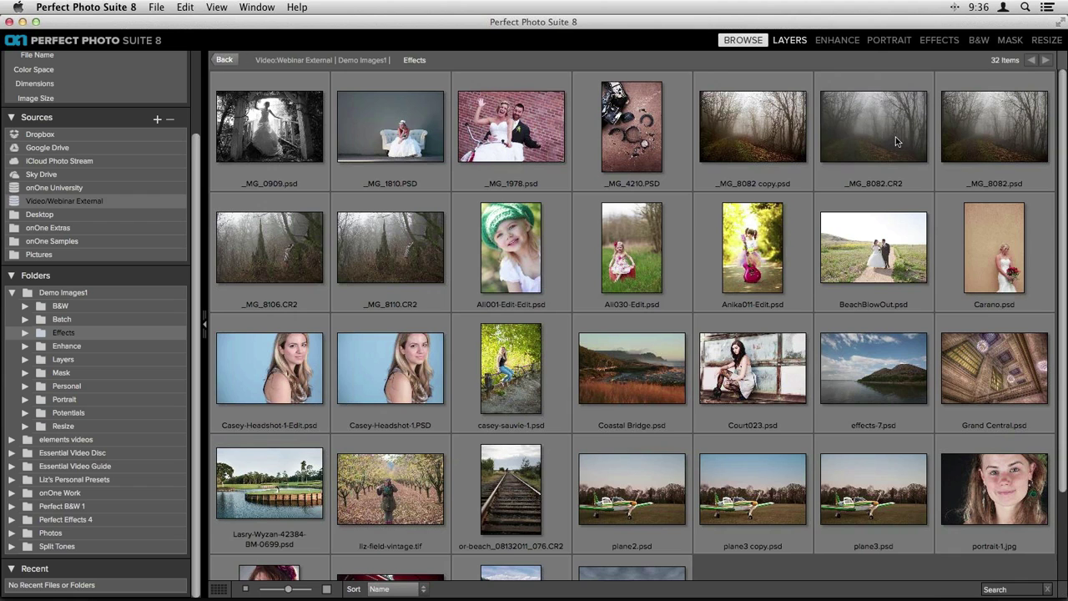
double_click(891, 140)
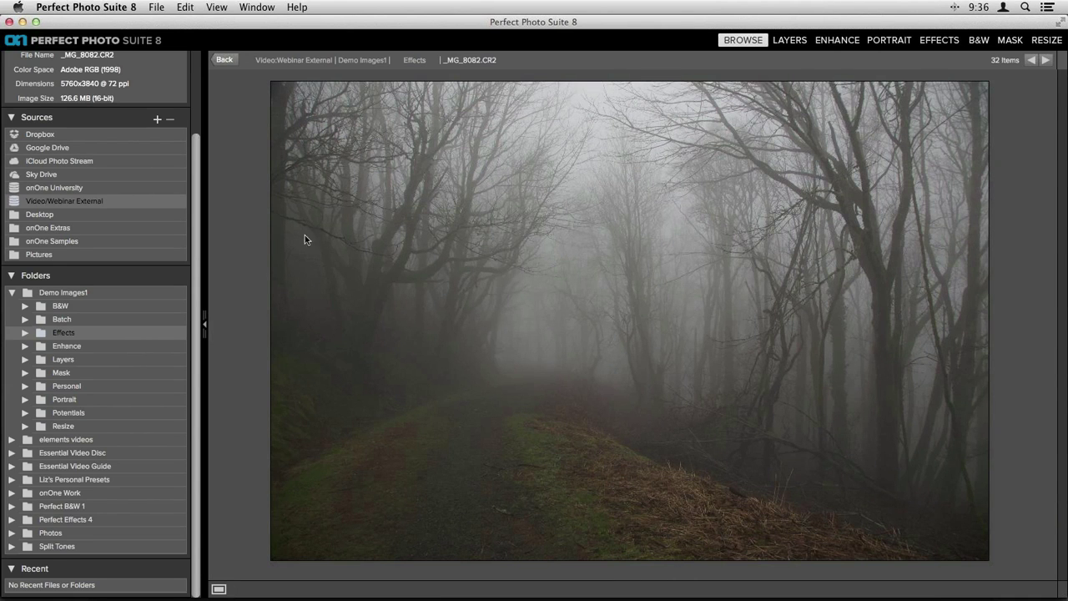
Step: Send the photo to Effects as an edited copy with 8 bit depth and a resolution of 240 pixels/inch
scroll(120, 338, up, 3)
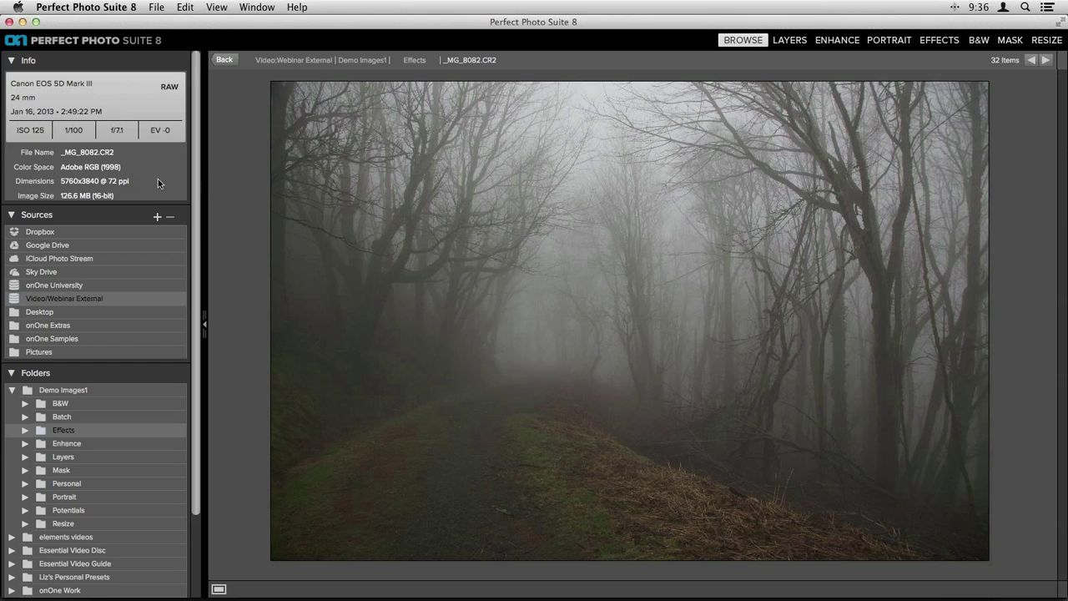
click(158, 7)
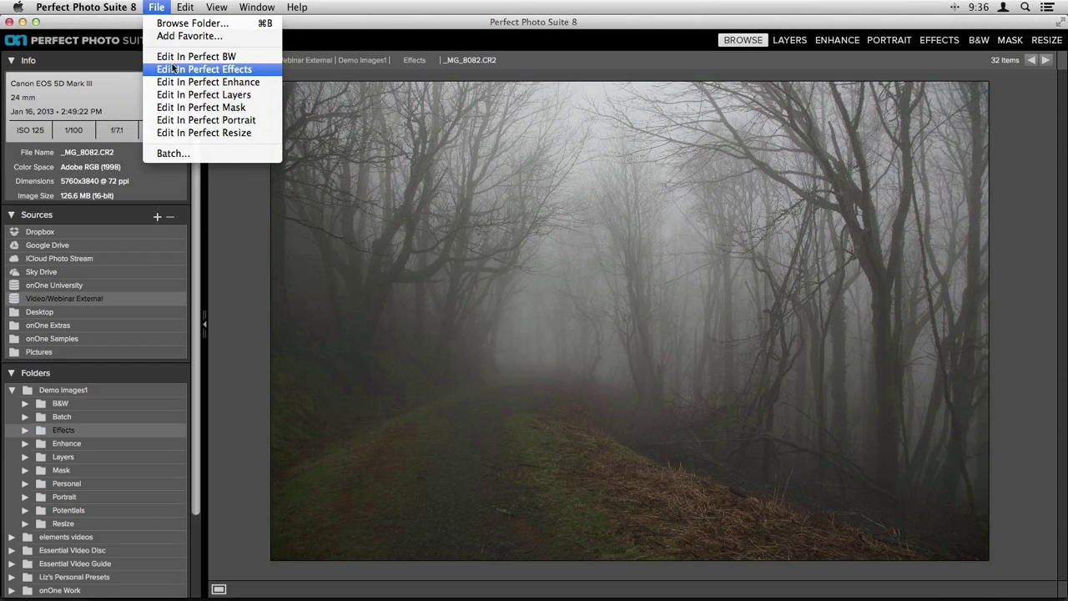
click(157, 7)
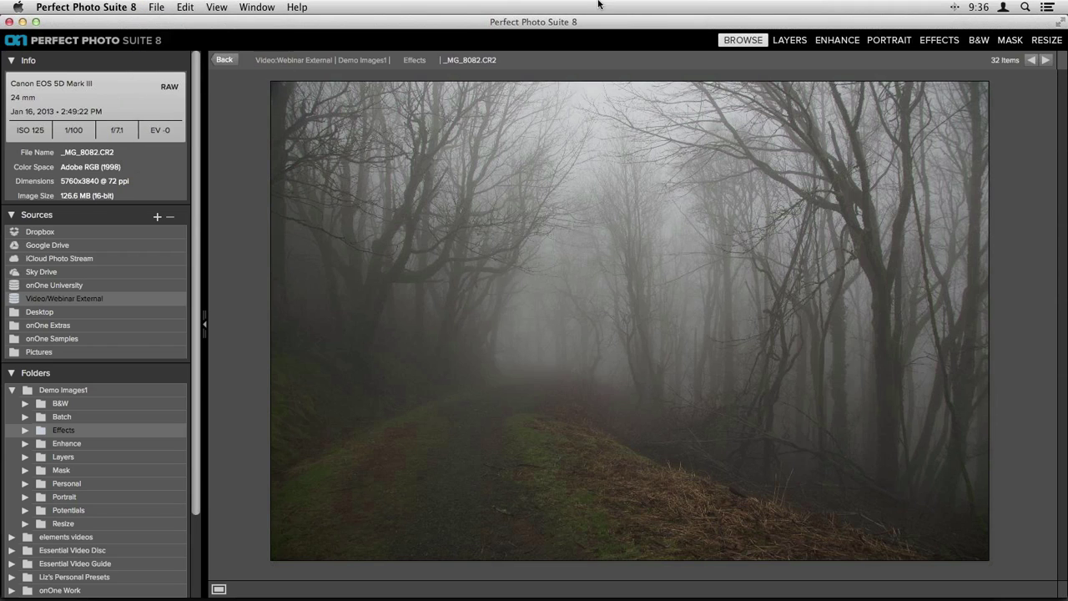
click(936, 43)
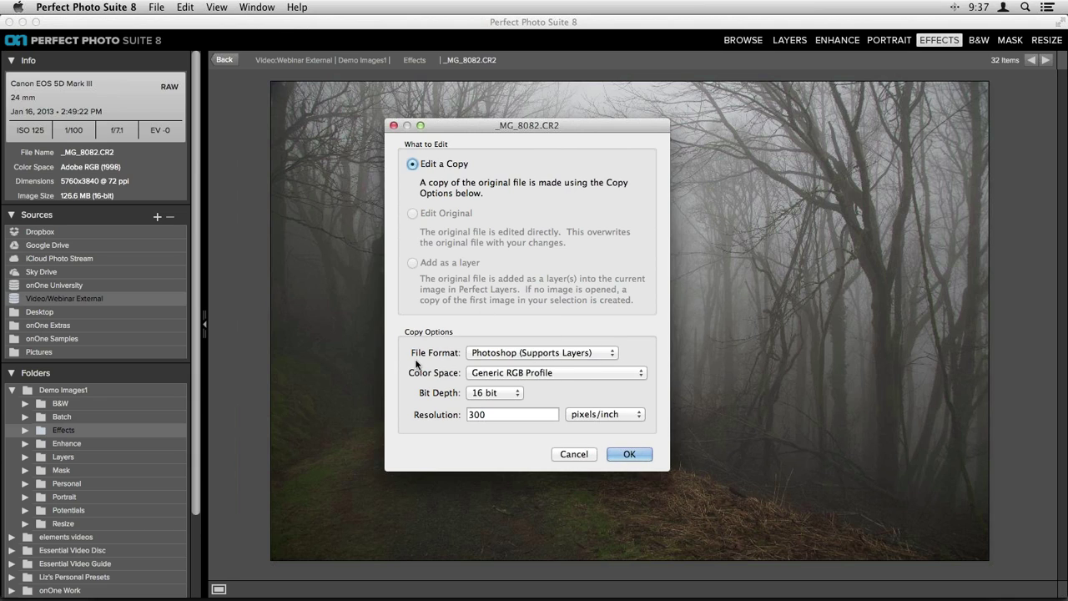
click(498, 394)
click(485, 382)
key(Tab)
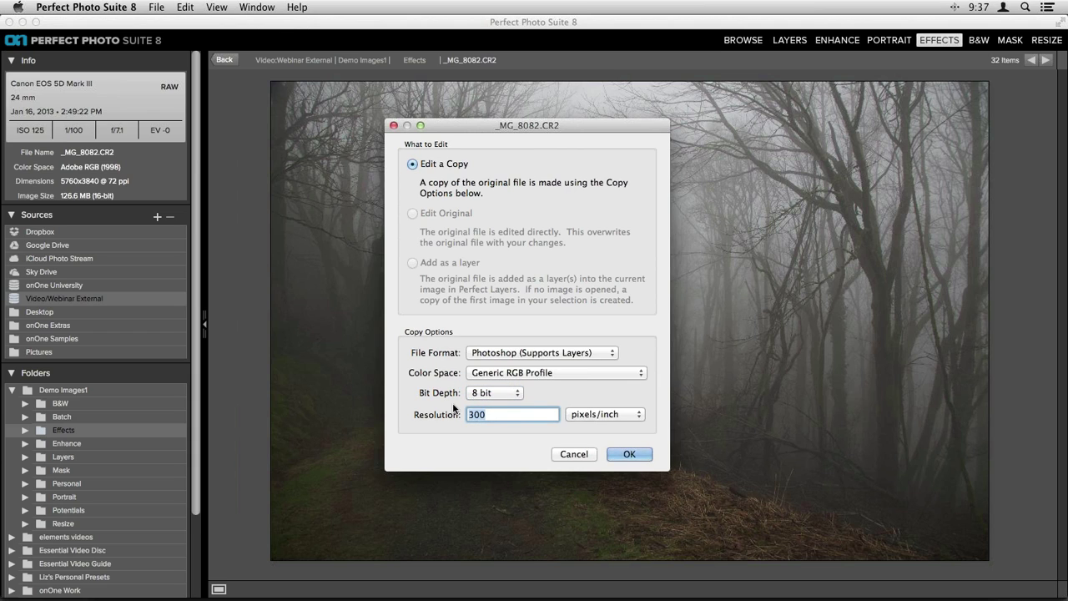
text(240)
click(610, 457)
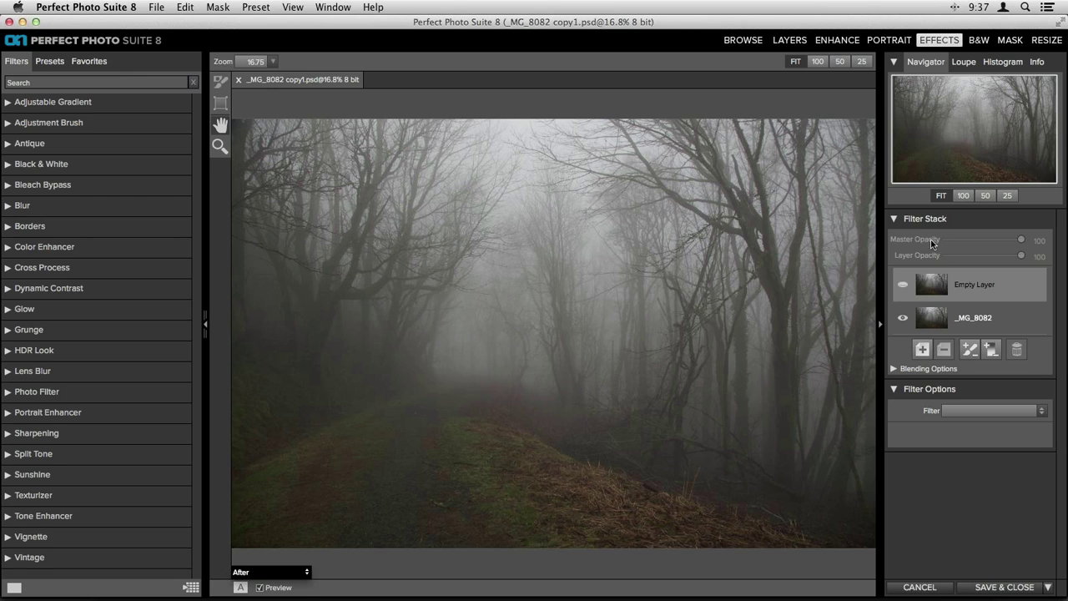
Step: Apply the Dynamic Contrast filter to the empty layer, keeping its Natural preset
click(12, 291)
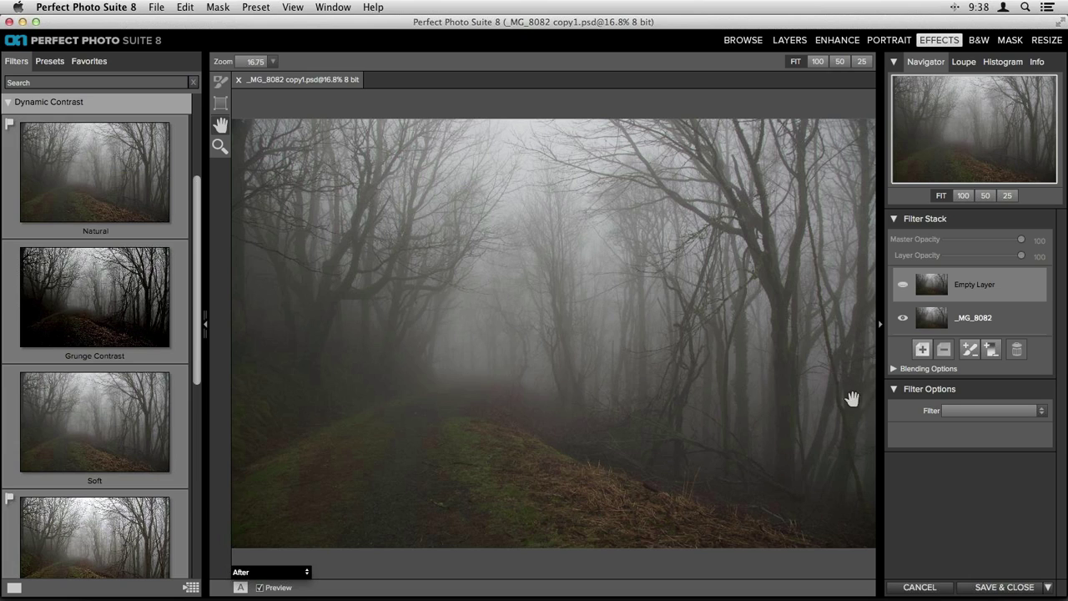
click(956, 410)
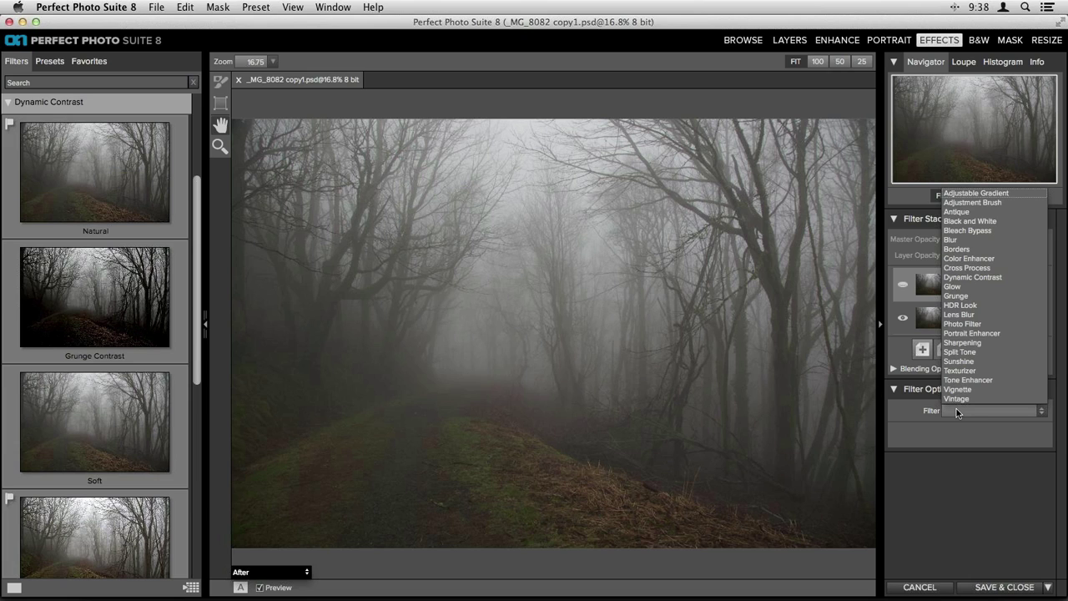
click(963, 278)
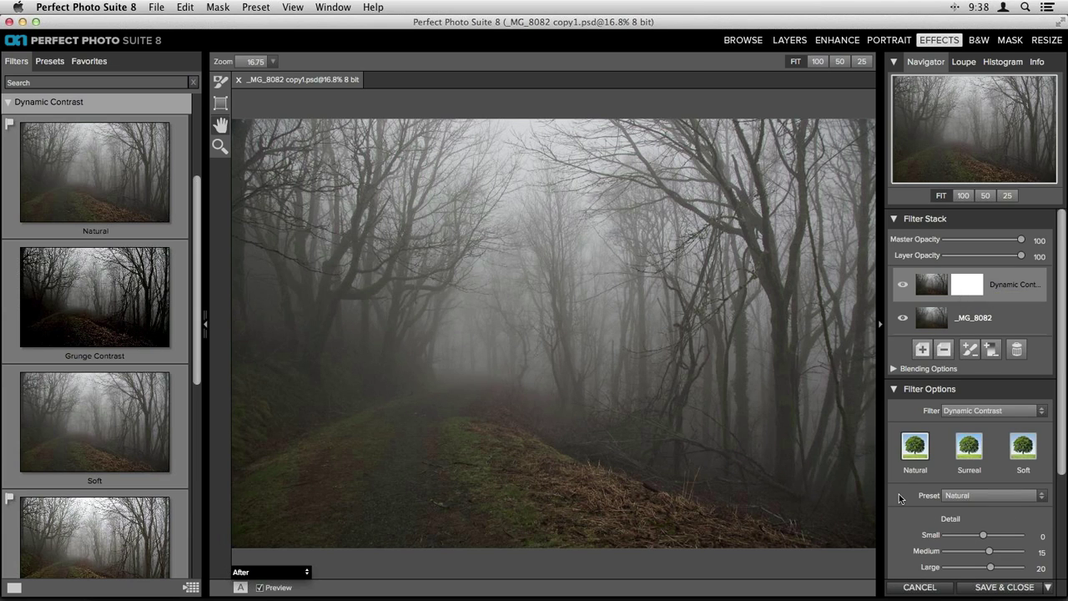
scroll(899, 494, down, 5)
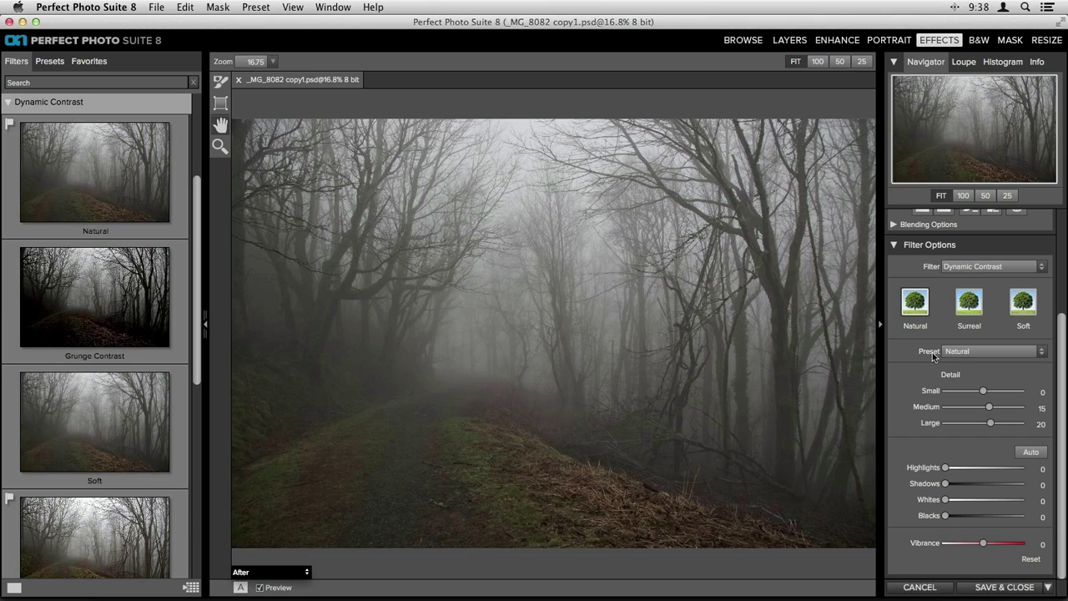
click(974, 351)
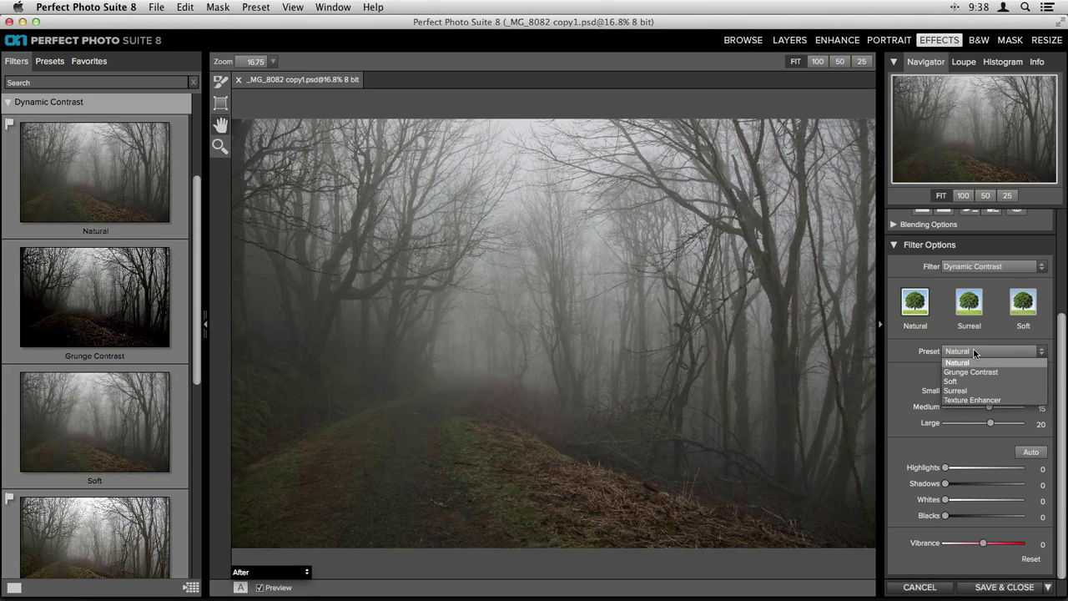
click(974, 351)
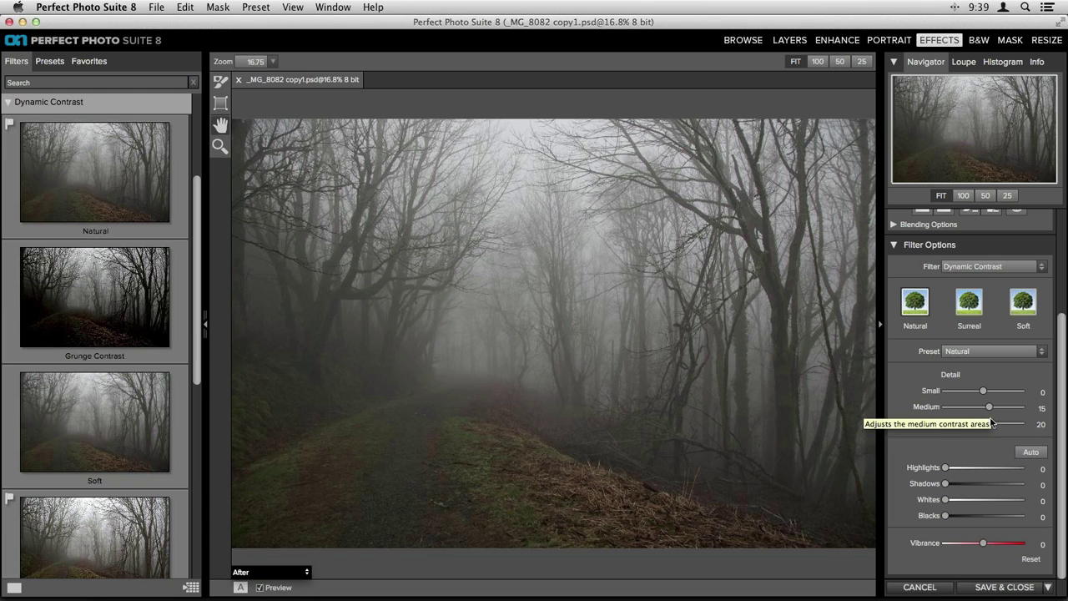
Step: Set the Dynamic Contrast detail amounts to Small 35, Medium 21 and Large 32
mouse_move(990, 422)
mouse_down()
mouse_move(982, 408)
mouse_move(983, 423)
mouse_up()
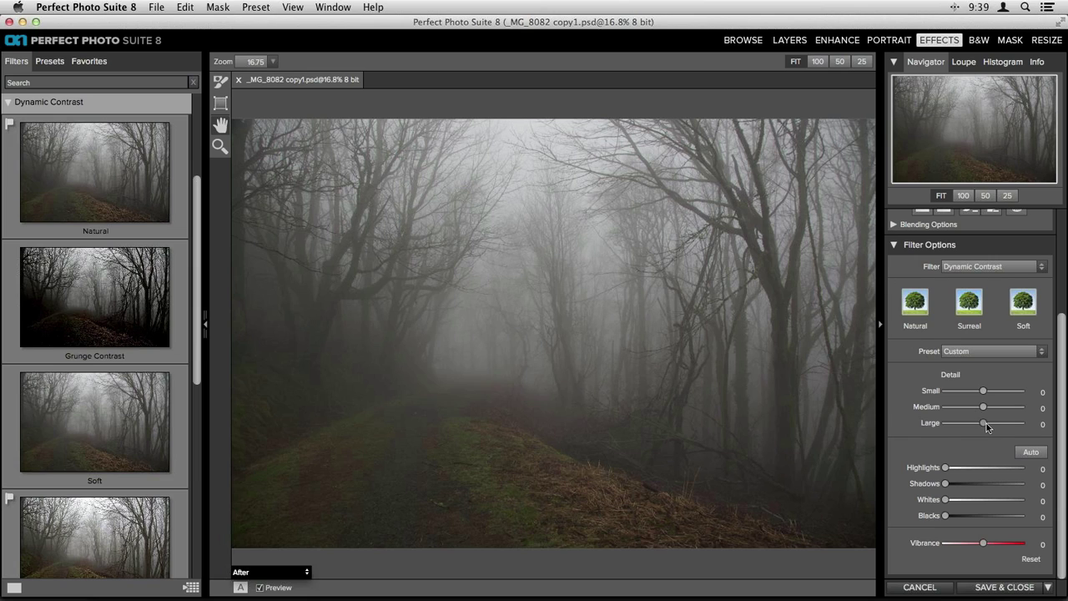
drag(984, 423, 992, 423)
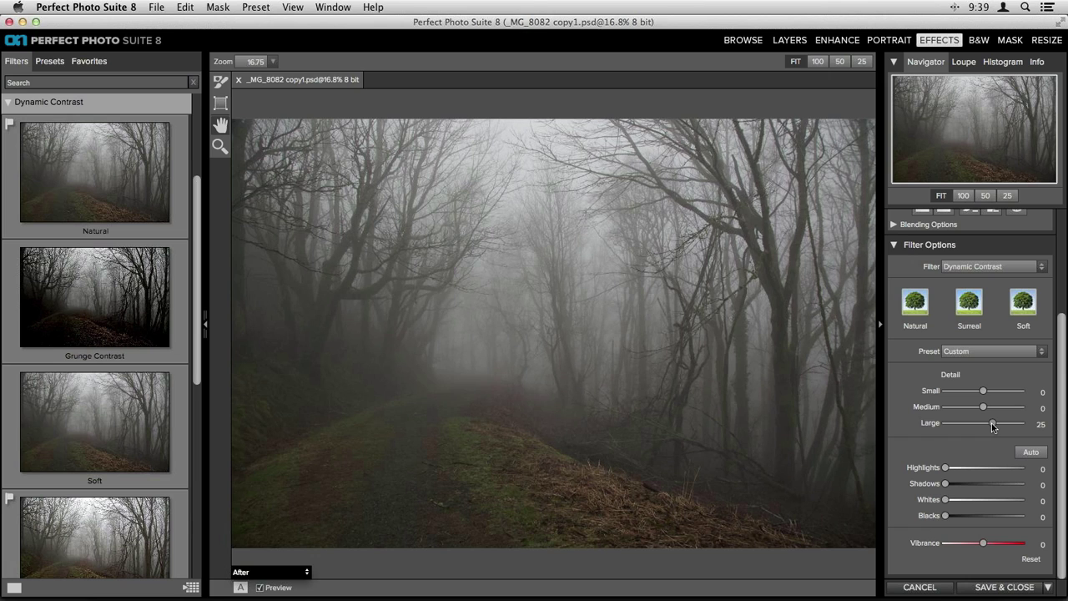
drag(992, 424, 994, 423)
drag(983, 391, 997, 392)
drag(982, 403, 991, 407)
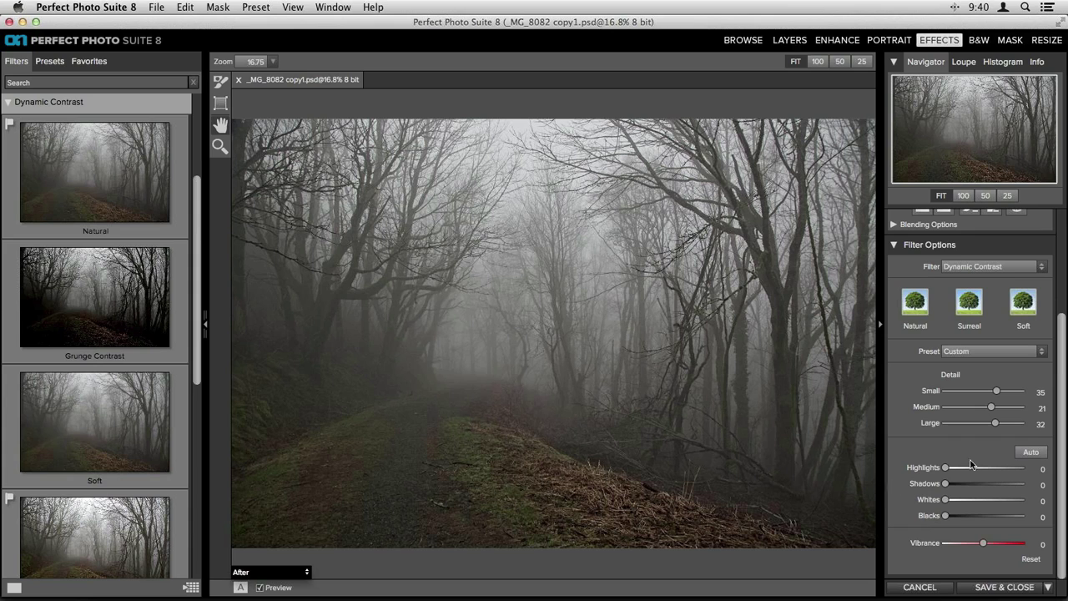
Step: Apply the automatic tone adjustment in the Dynamic Contrast filter and increase its vibrance
click(1022, 452)
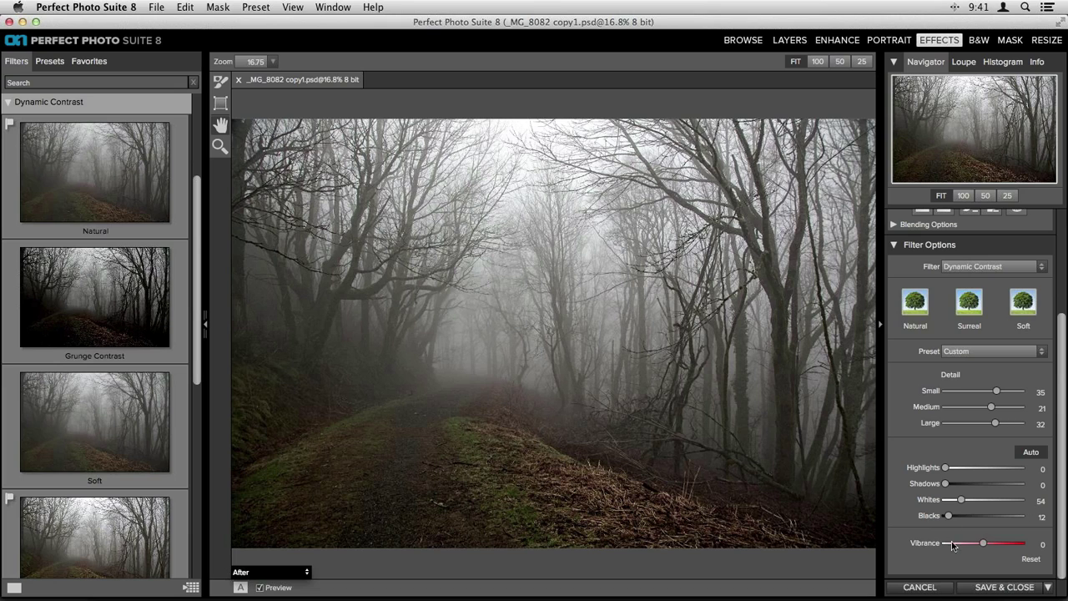
drag(982, 546, 1002, 547)
scroll(1001, 545, up, 5)
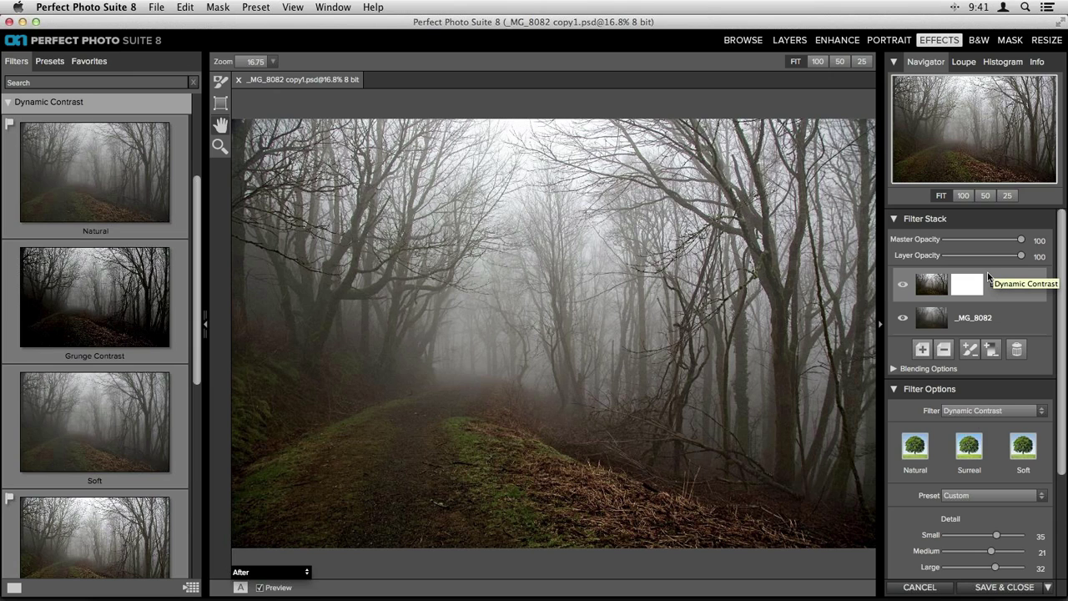
Step: Hide the side panels and compare the forest photo before and after the effect
key(Tab)
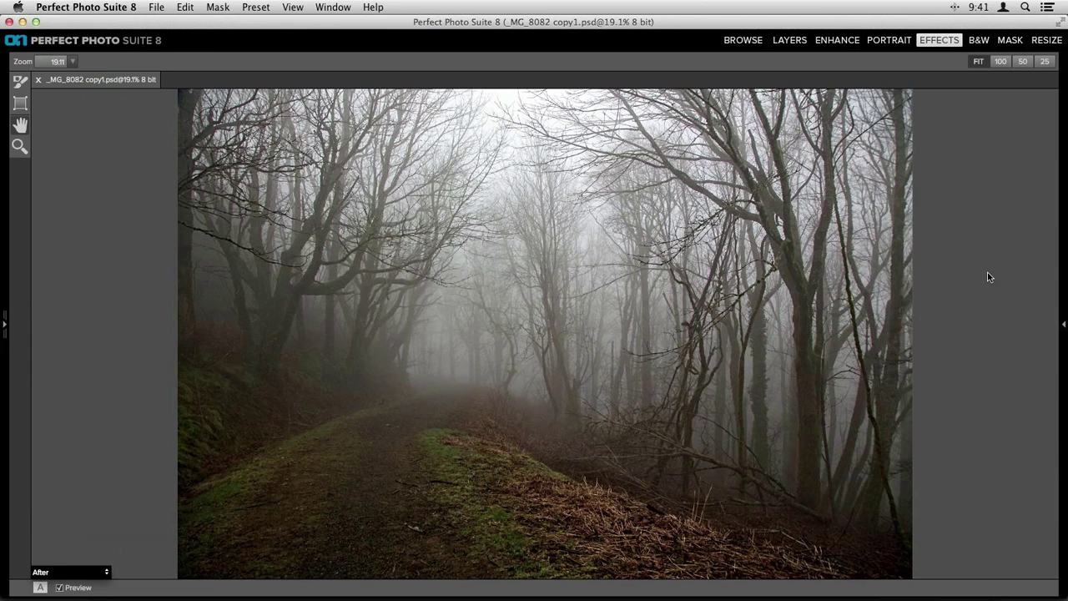
key(super+p)
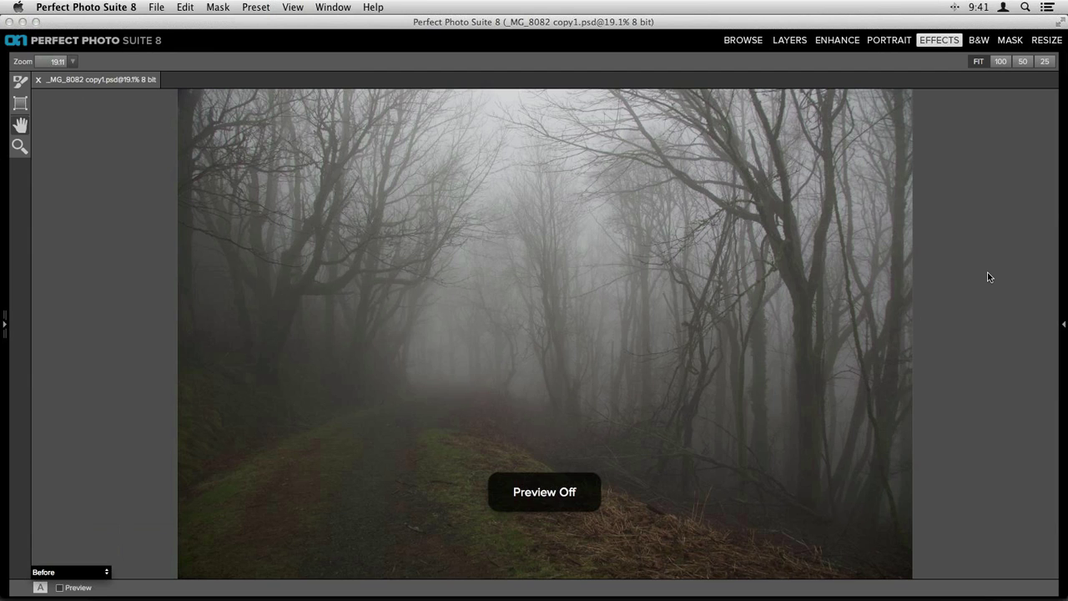
key(super+p)
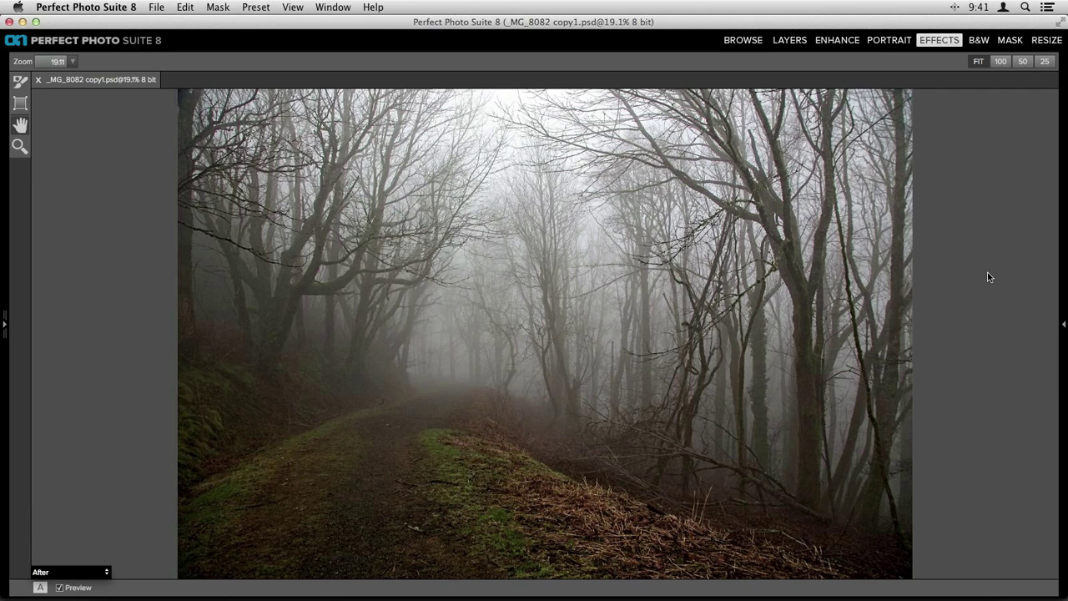
key(super+p)
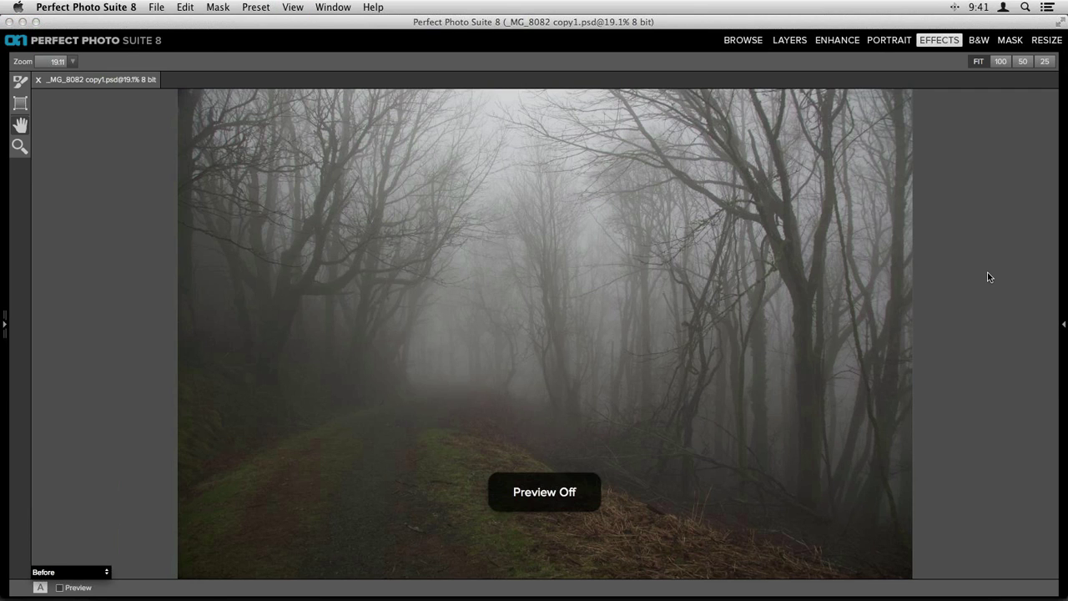
Step: Save and close the Dynamic Contrast edit with its preview on, and view the original raw photo _MG_8082.CR2 for comparison
key(super+p)
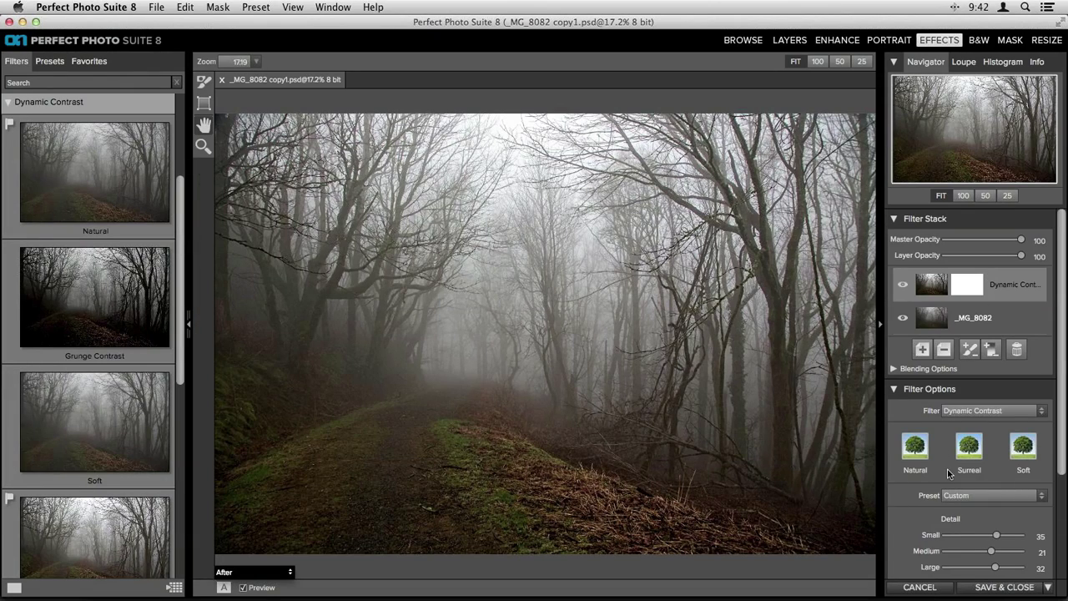
click(1006, 588)
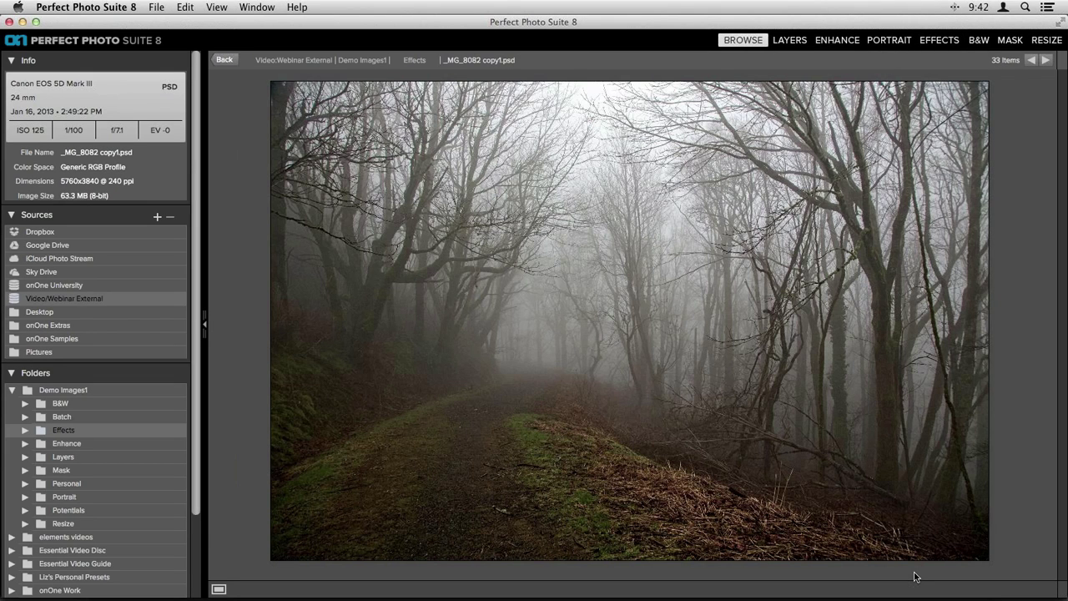
click(414, 61)
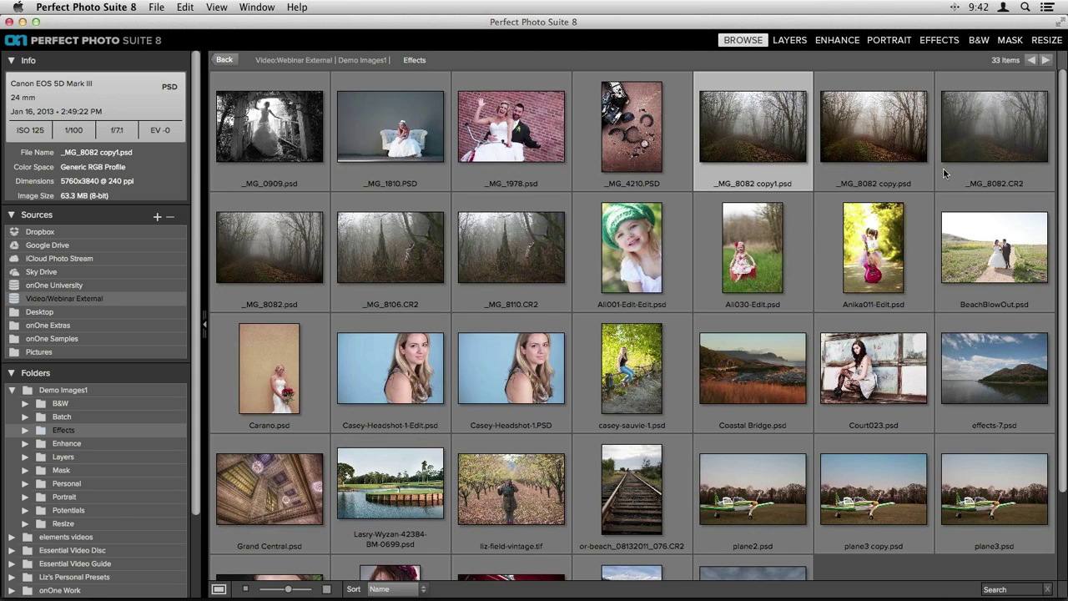
double_click(989, 128)
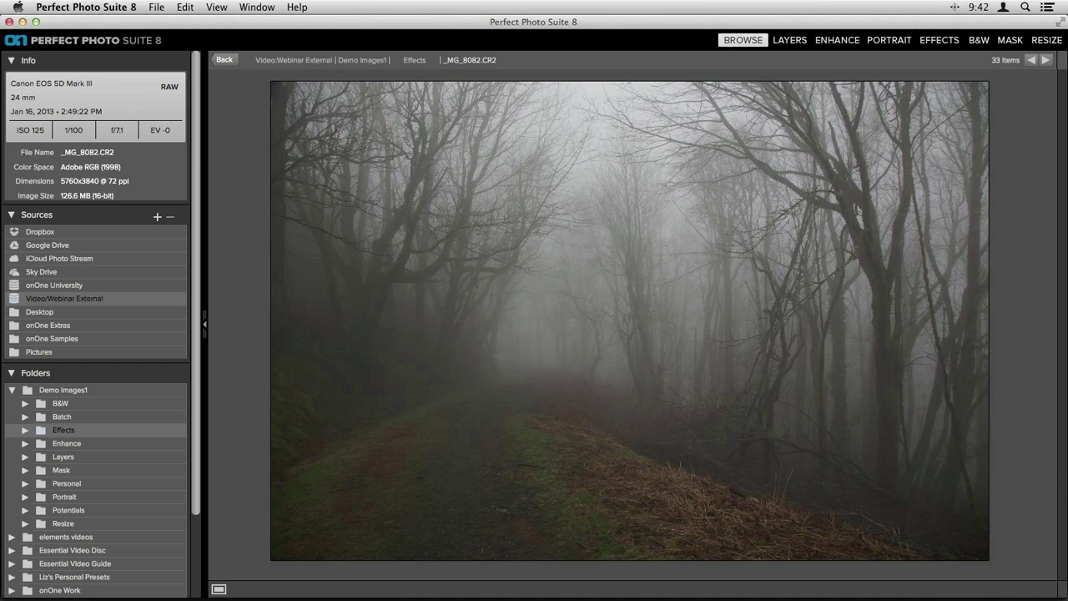
mouse_move(163, 598)
Step: Browse to the Layers folder in Demo Images1 and compare PLayers_Theatre_1a.psd with PLayers_Theatre_1b.psd at full view
click(362, 60)
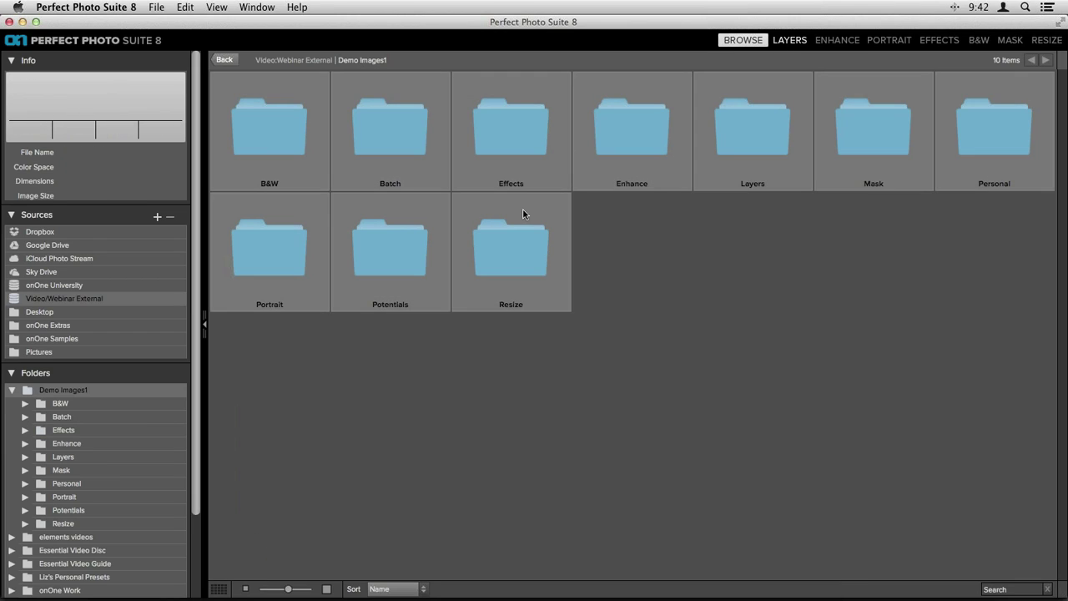
double_click(763, 123)
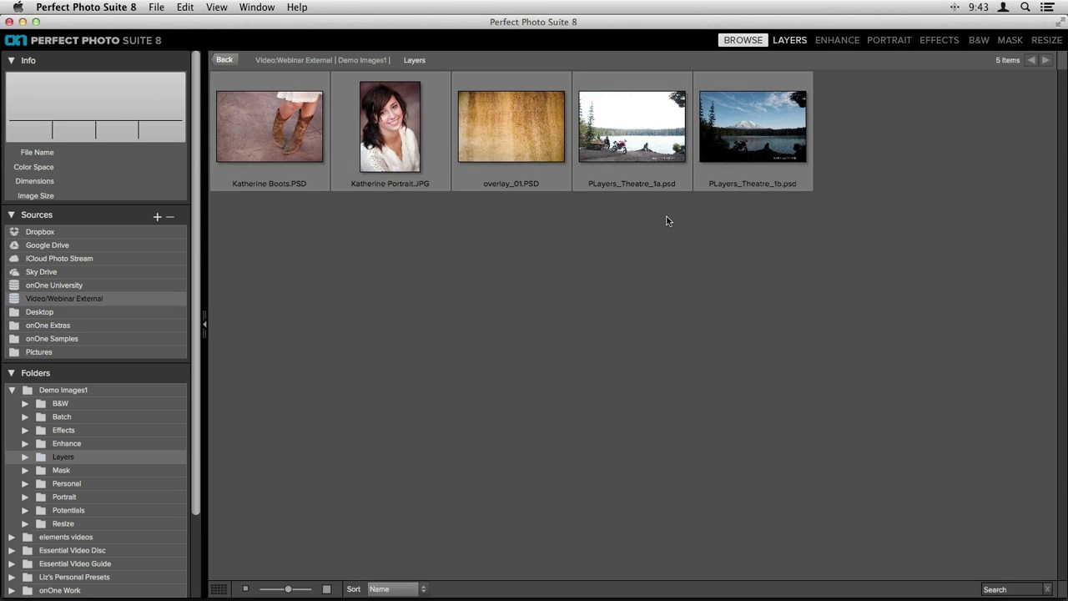
double_click(634, 158)
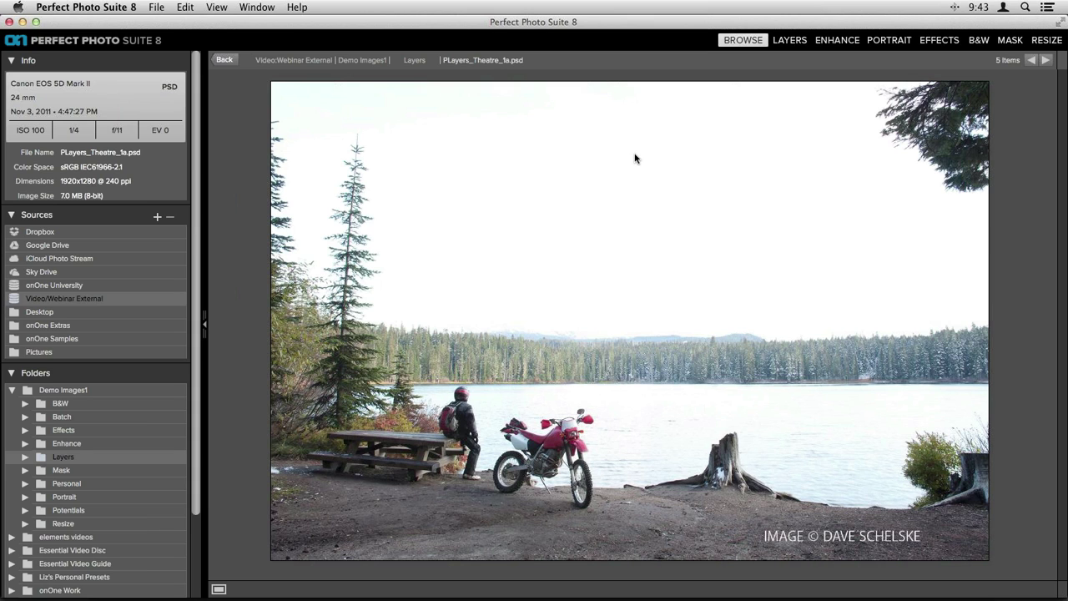
key(Right)
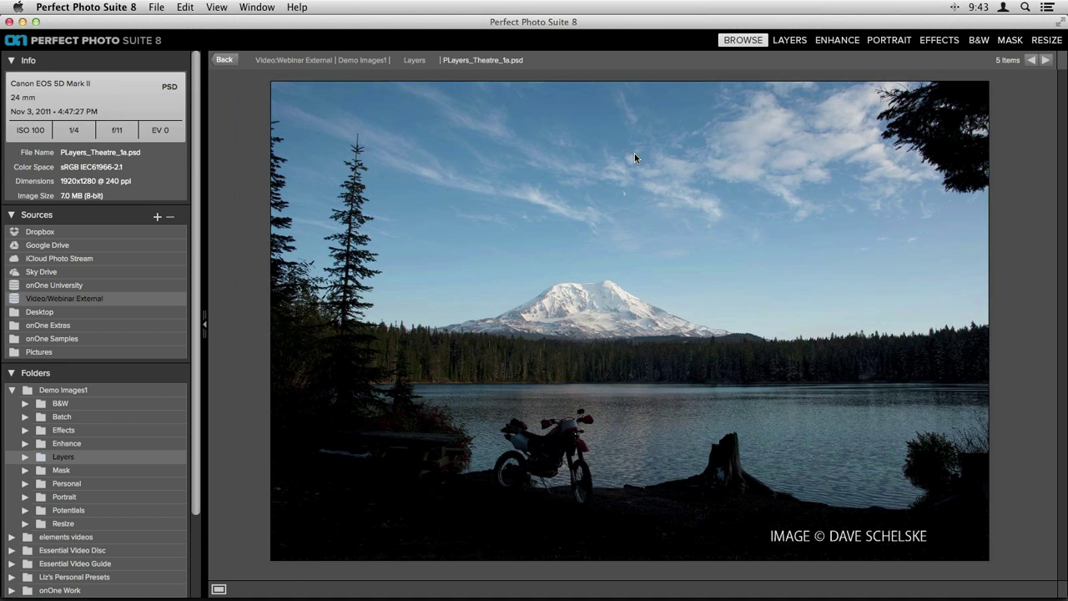
key(Left)
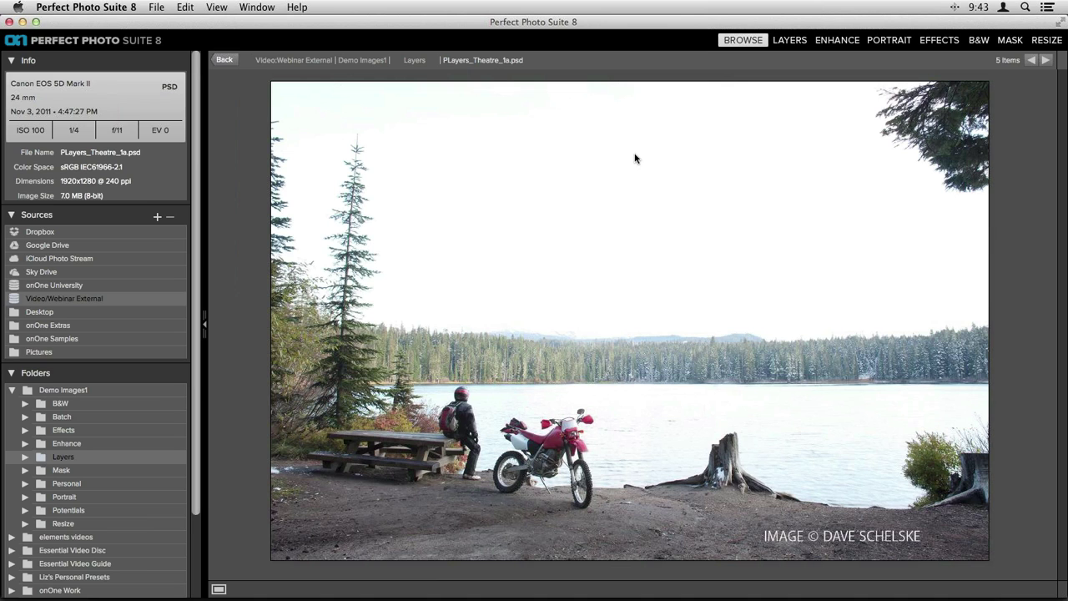
key(Right)
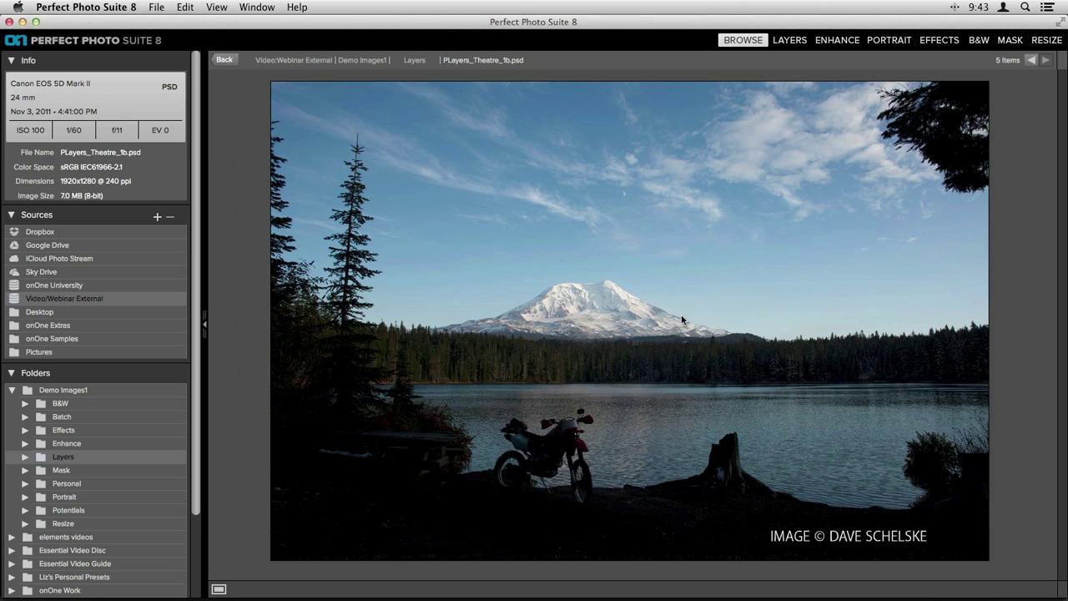
Step: Open a copy of PLayers_Theatre_1b.psd in Photoshop format in Layers, and return to Browse while keeping it open
click(790, 40)
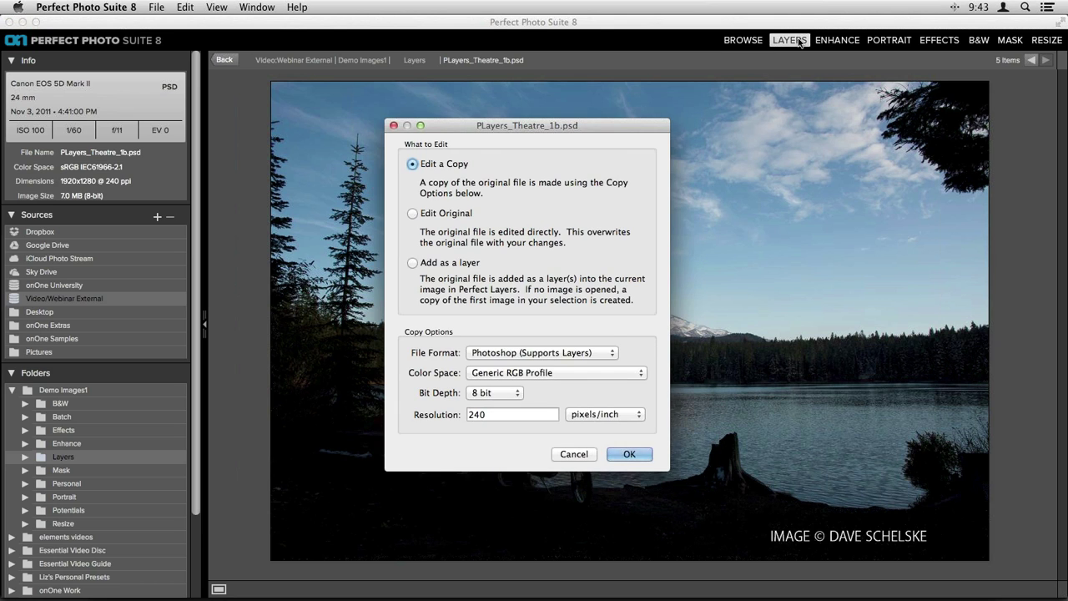
click(630, 456)
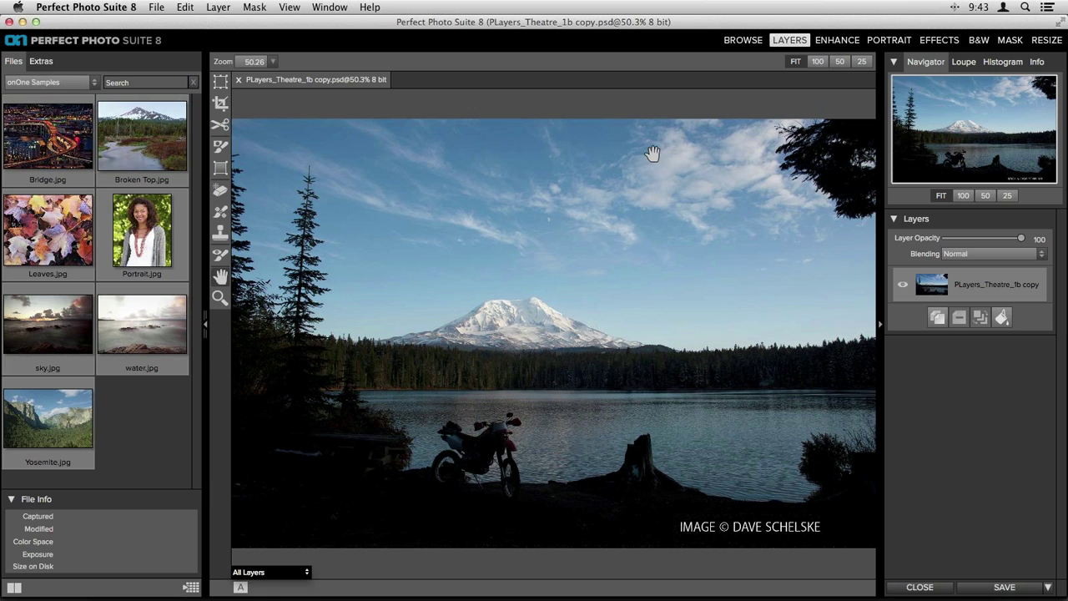
click(738, 40)
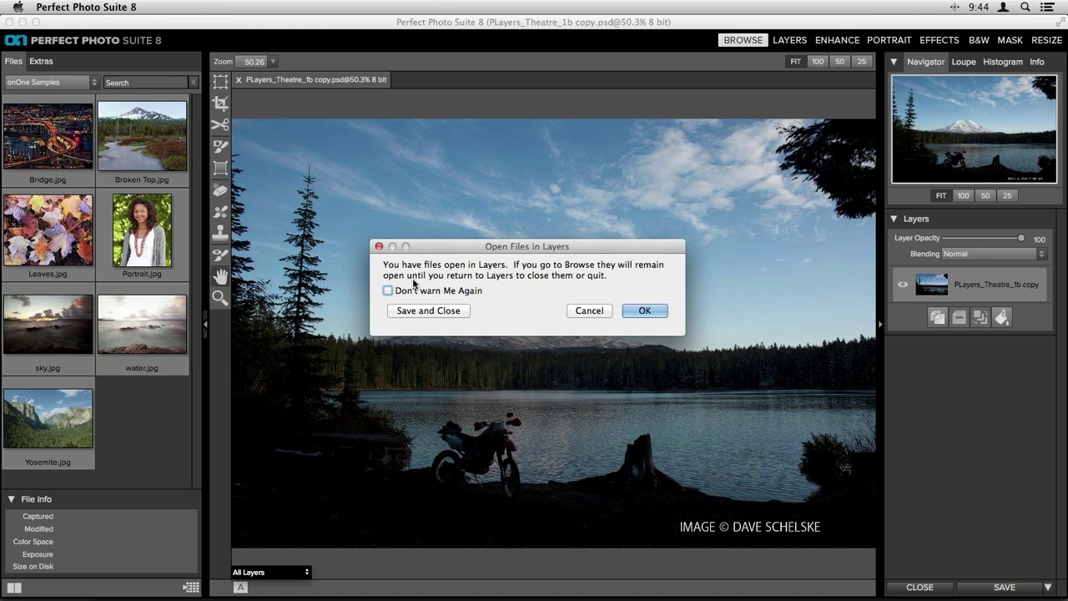
click(645, 310)
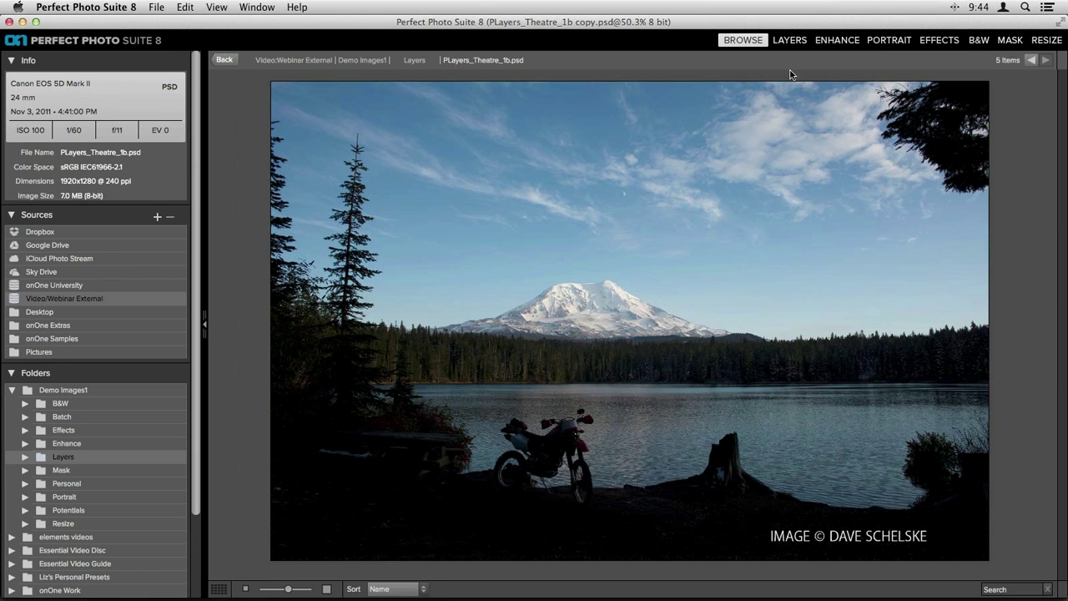
Step: Add PLayers_Theatre_1a.psd as a layer to the open copy of PLayers_Theatre_1b
key(Left)
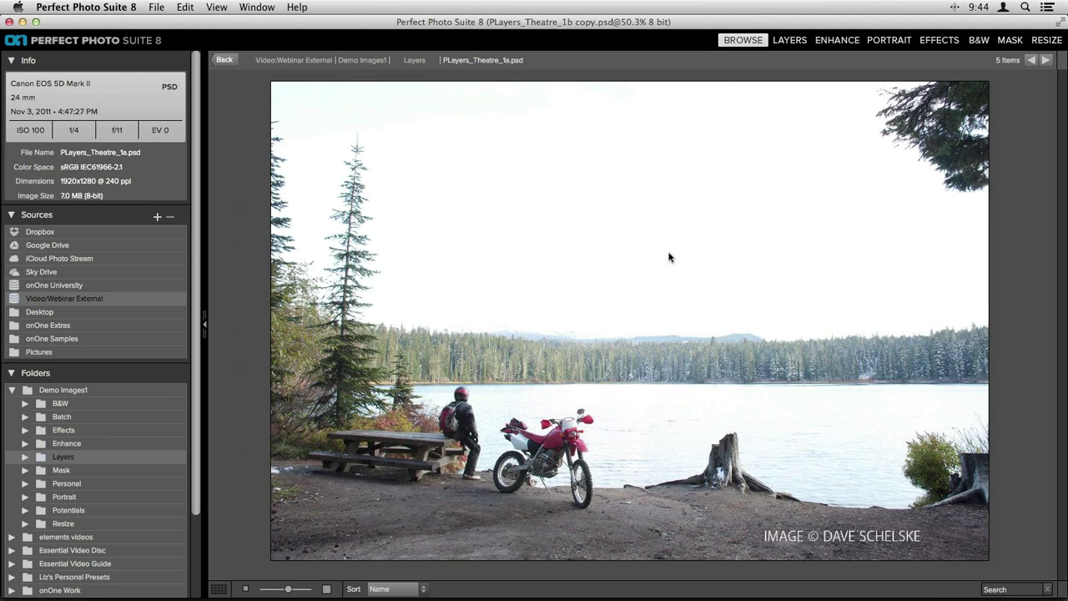
click(786, 42)
click(412, 264)
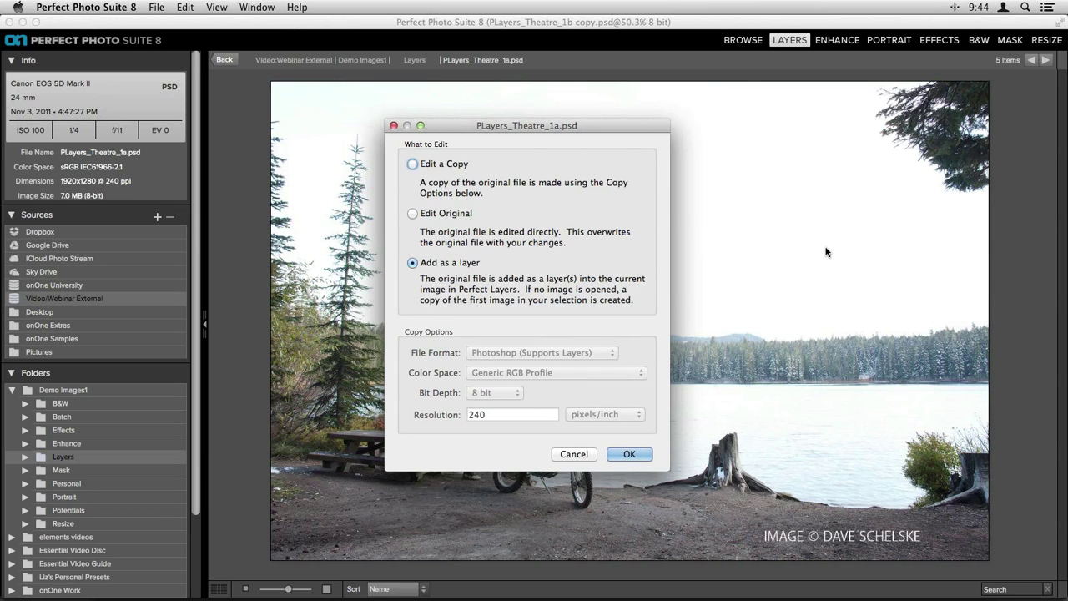
click(631, 457)
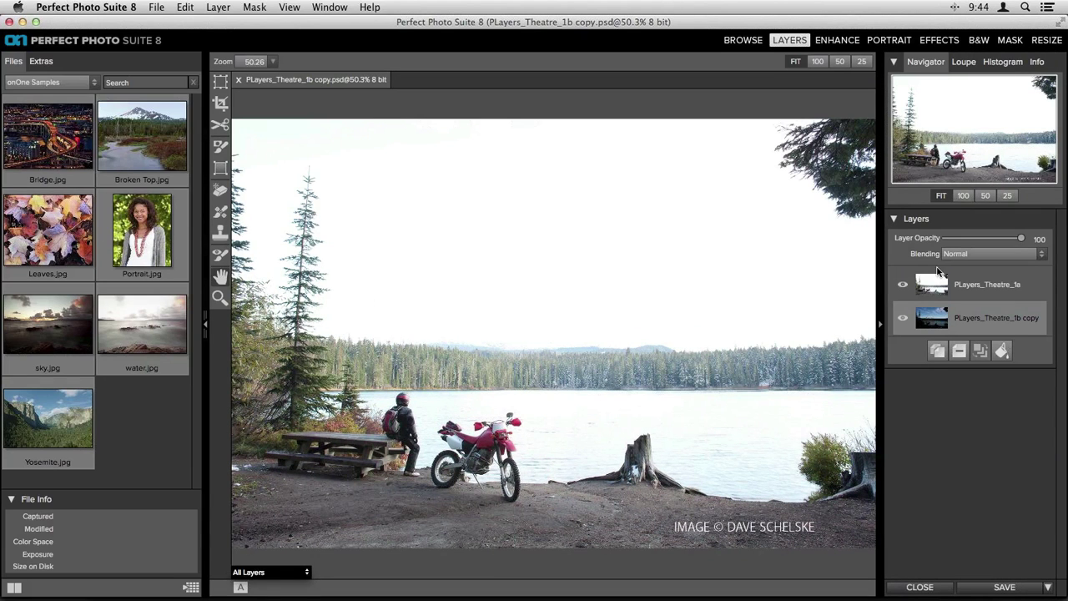
Step: Select the PLayers_Theatre_1a layer and toggle its visibility to compare the two lake exposures
click(932, 286)
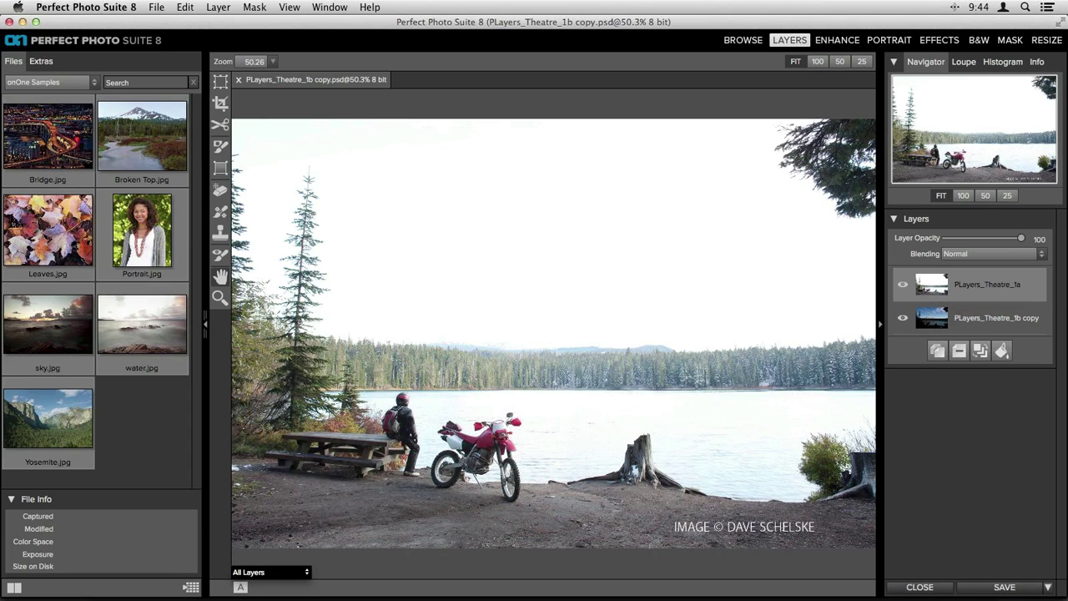
click(903, 286)
click(903, 285)
Step: Apply a Linear Top masking bug to the PLayers_Theatre_1a layer
click(217, 170)
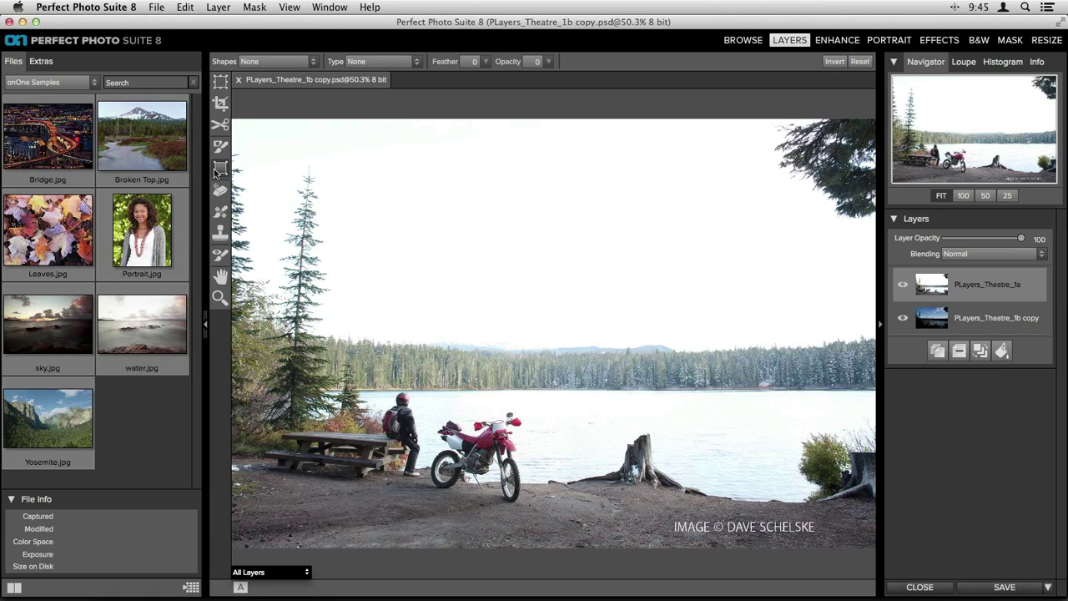
click(311, 62)
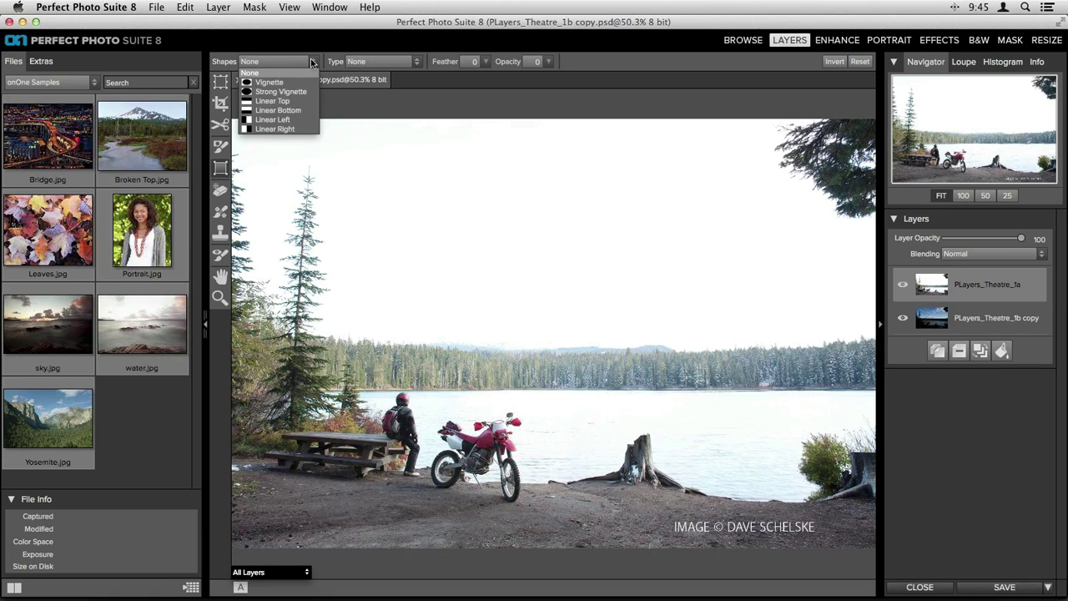
click(265, 101)
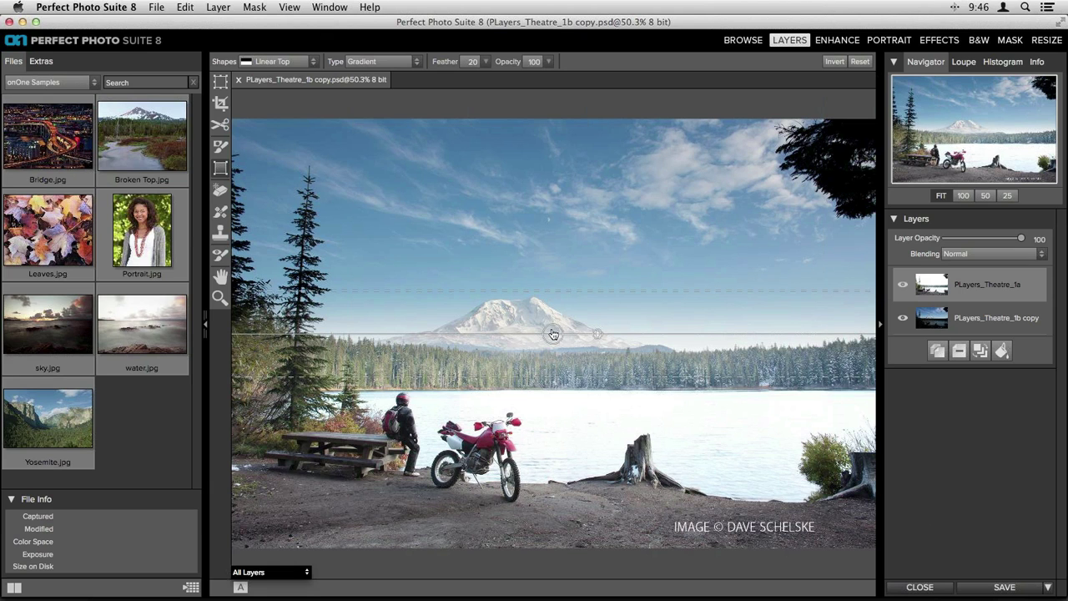
Step: Move the gradient mask down to the tree line below the mountain and widen its feather to 56
drag(555, 334, 584, 372)
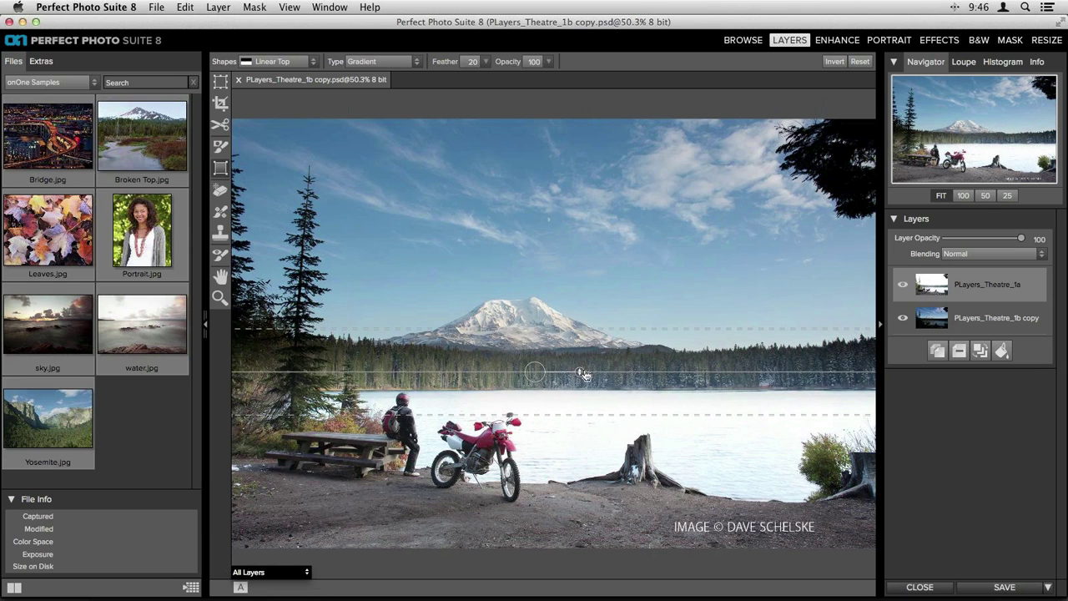
drag(547, 330, 578, 364)
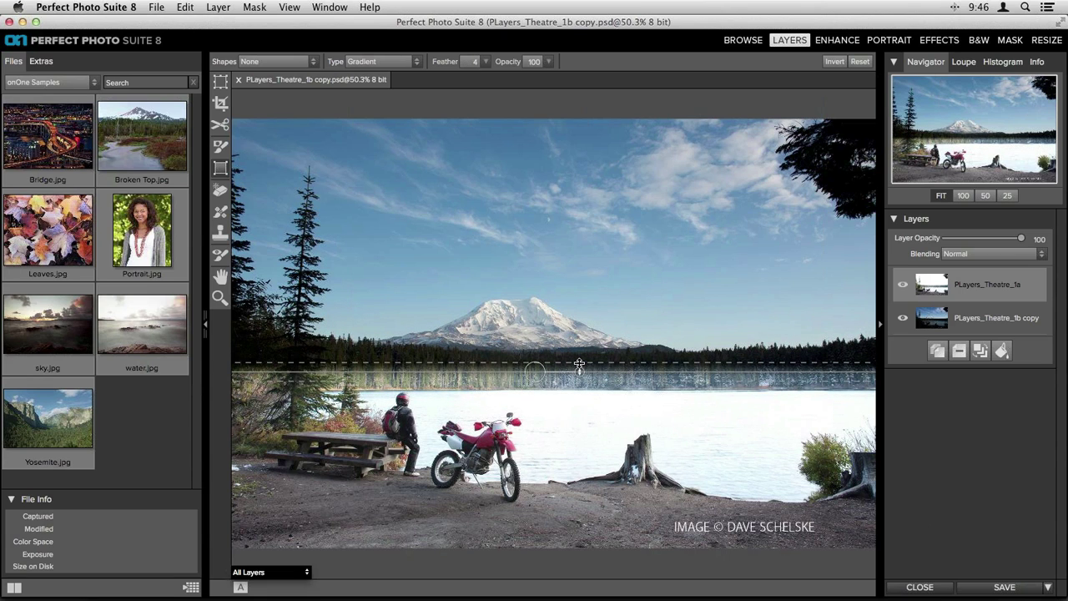
drag(579, 364, 560, 254)
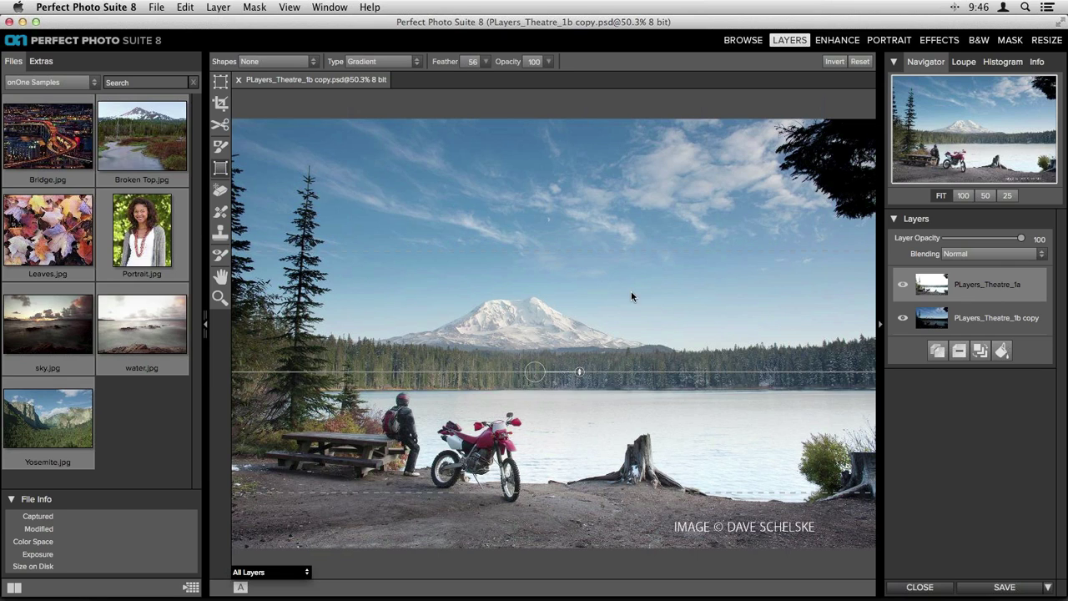
mouse_move(536, 372)
mouse_down()
mouse_move(549, 377)
mouse_move(544, 347)
mouse_move(540, 375)
mouse_up()
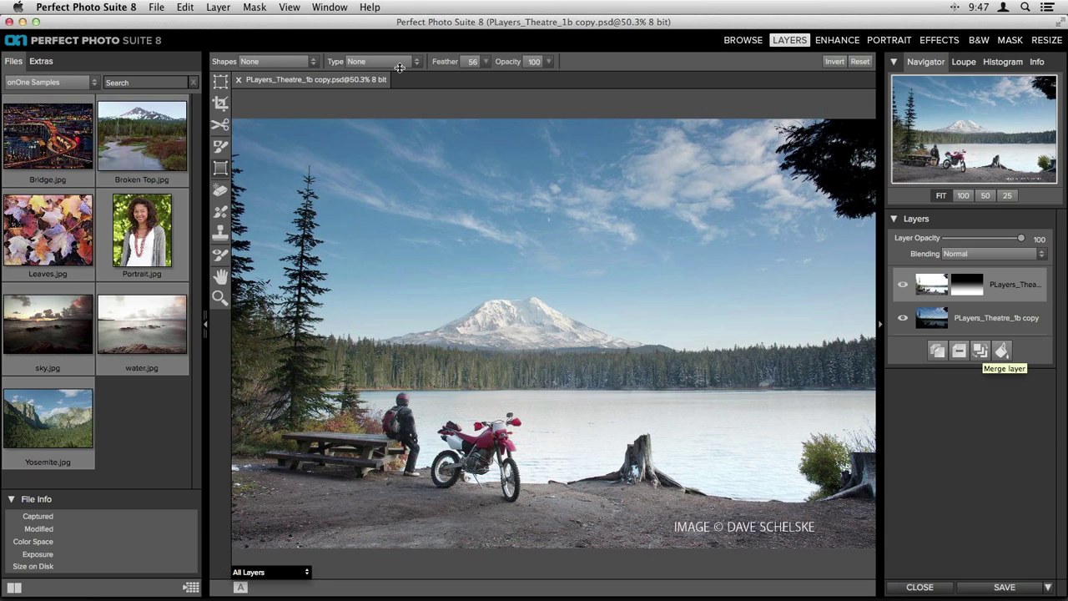
Step: Try merging the masked PLayers_Theatre_1a layer with the layer below, and undo the merge
click(185, 7)
mouse_move(220, 7)
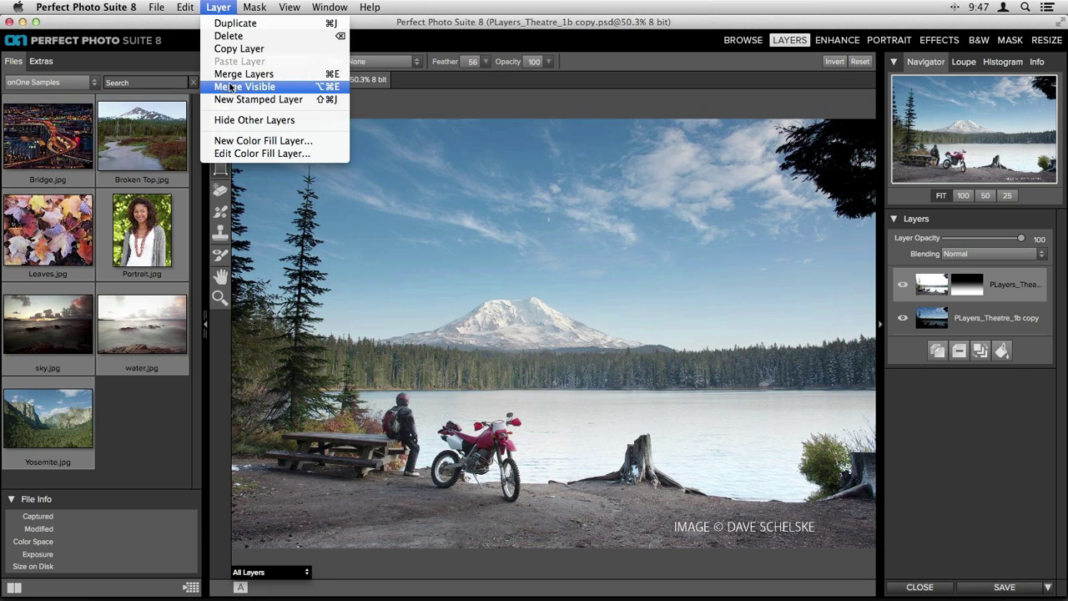
click(312, 101)
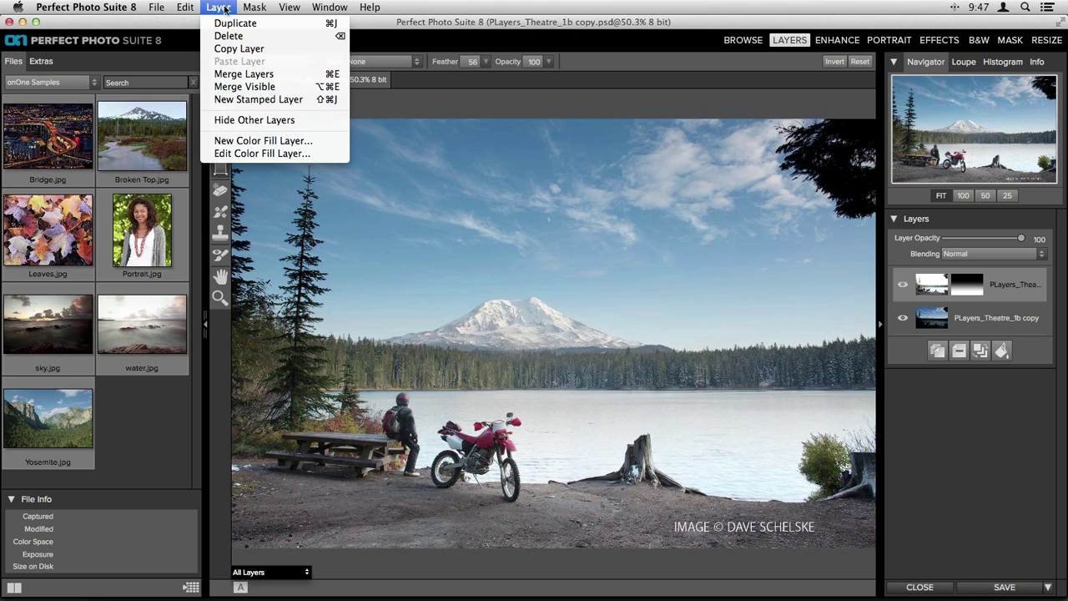
click(981, 351)
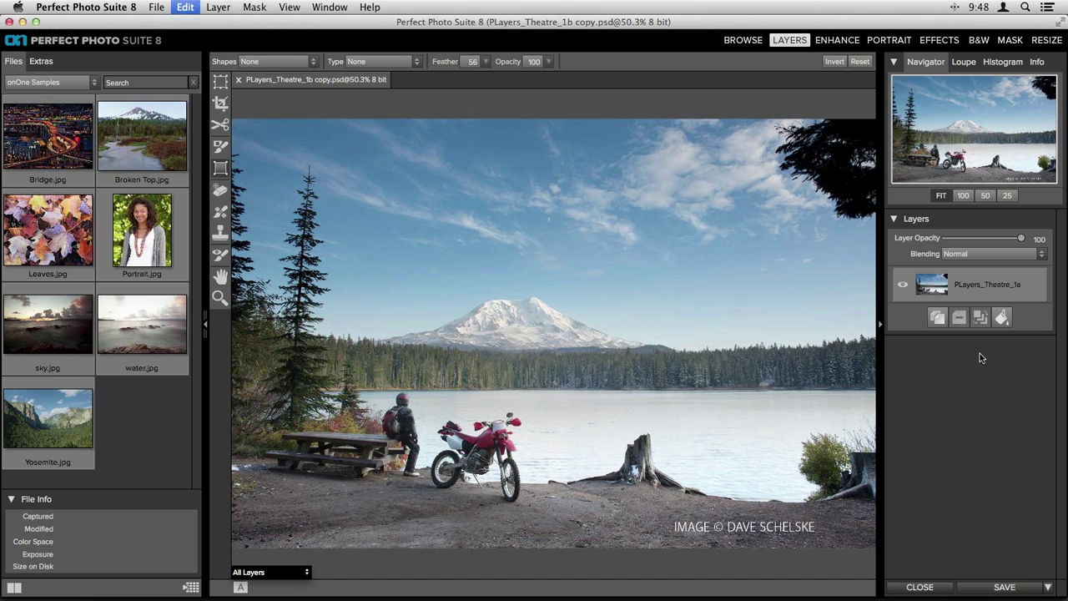
key(super+z)
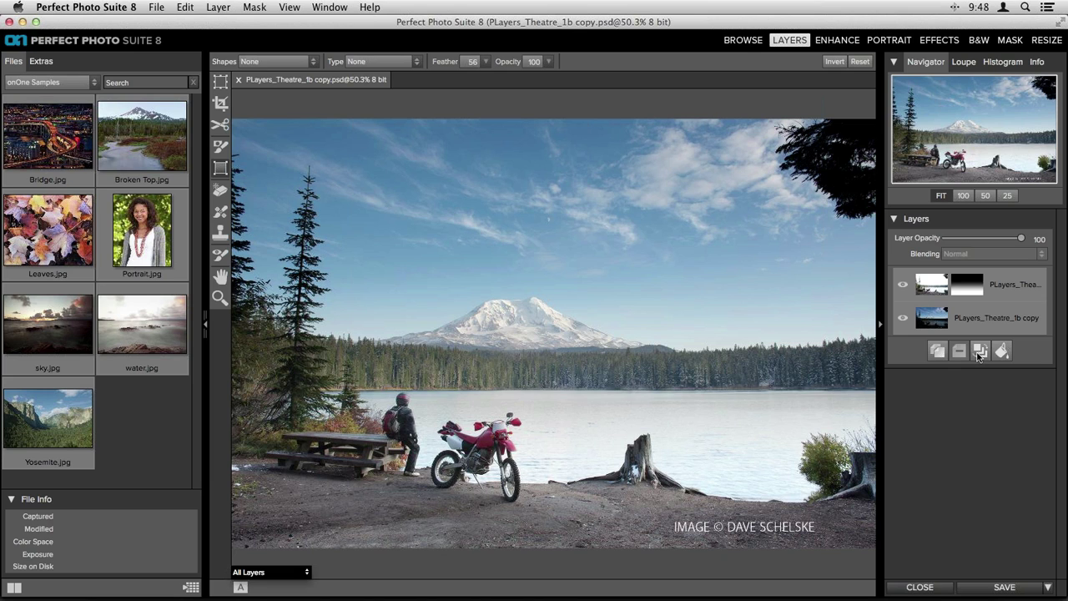
Step: Create a new stamped layer from the two lake photo layers and check it against the layers beneath
click(207, 6)
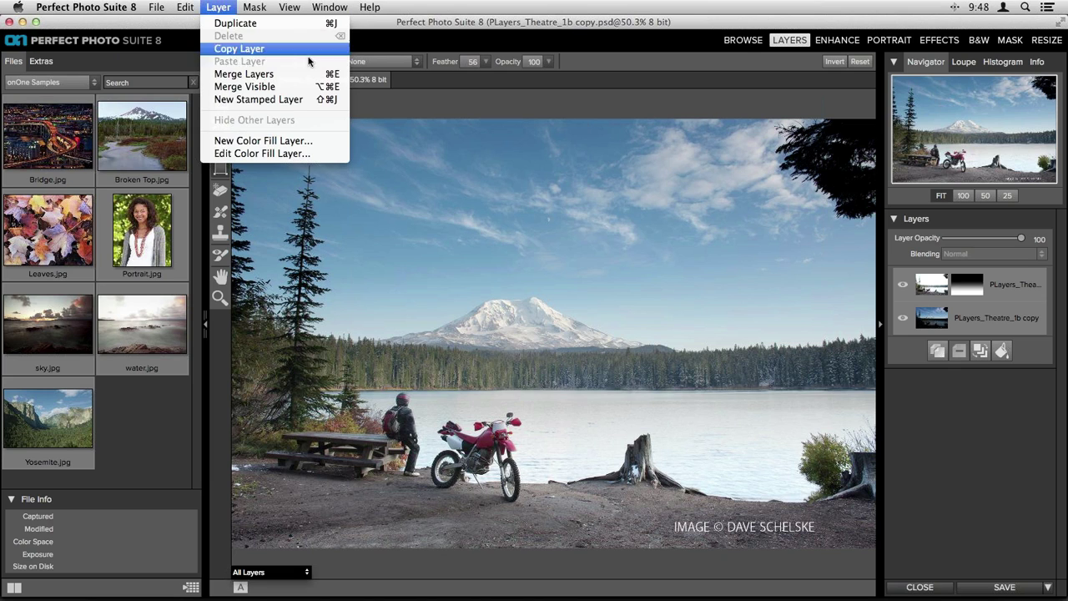
click(284, 99)
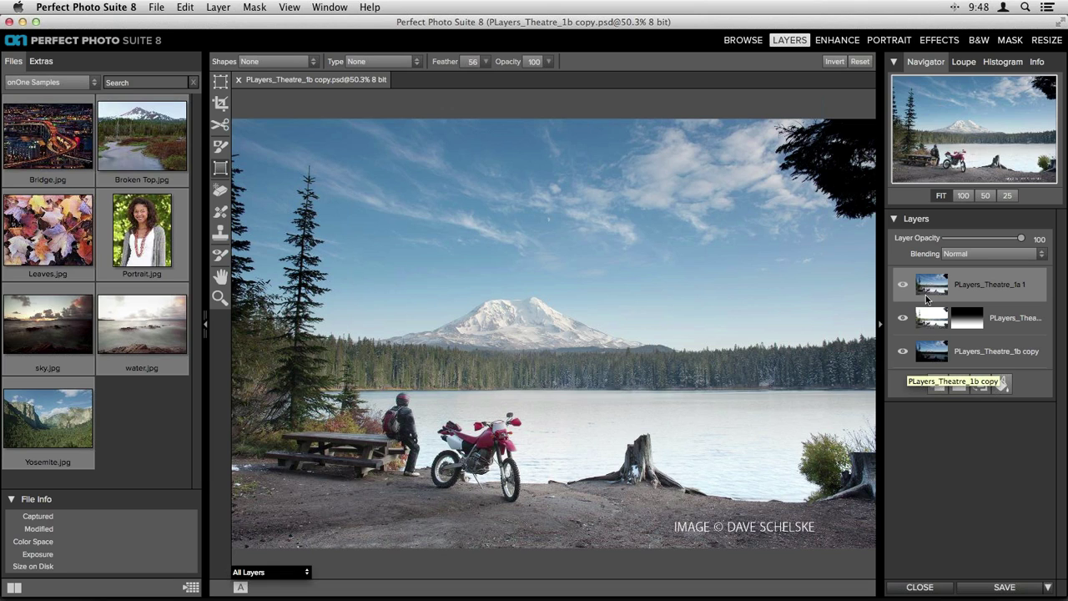
click(936, 349)
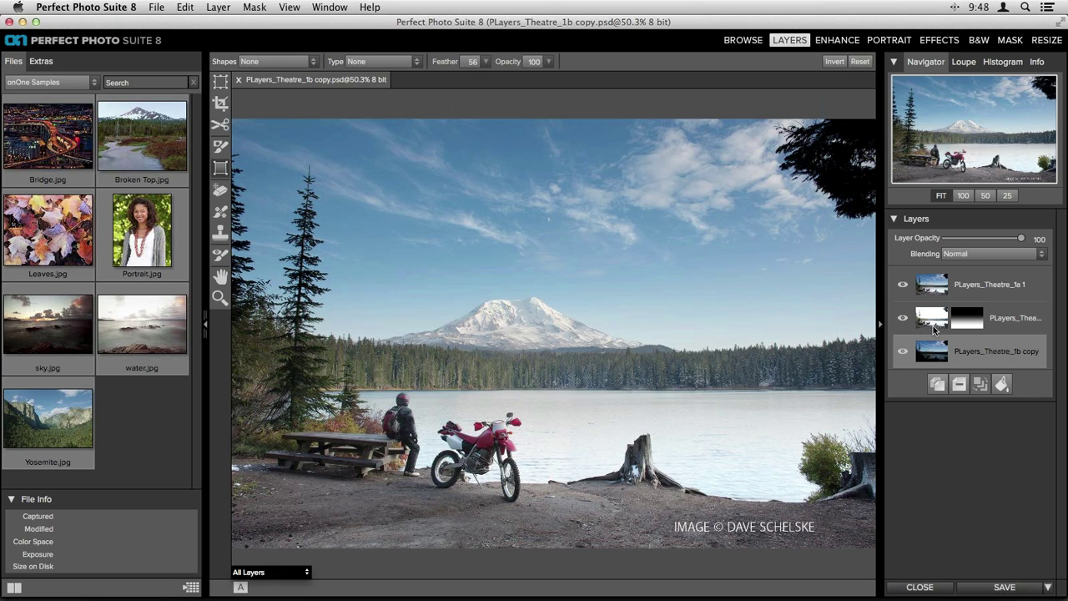
click(922, 291)
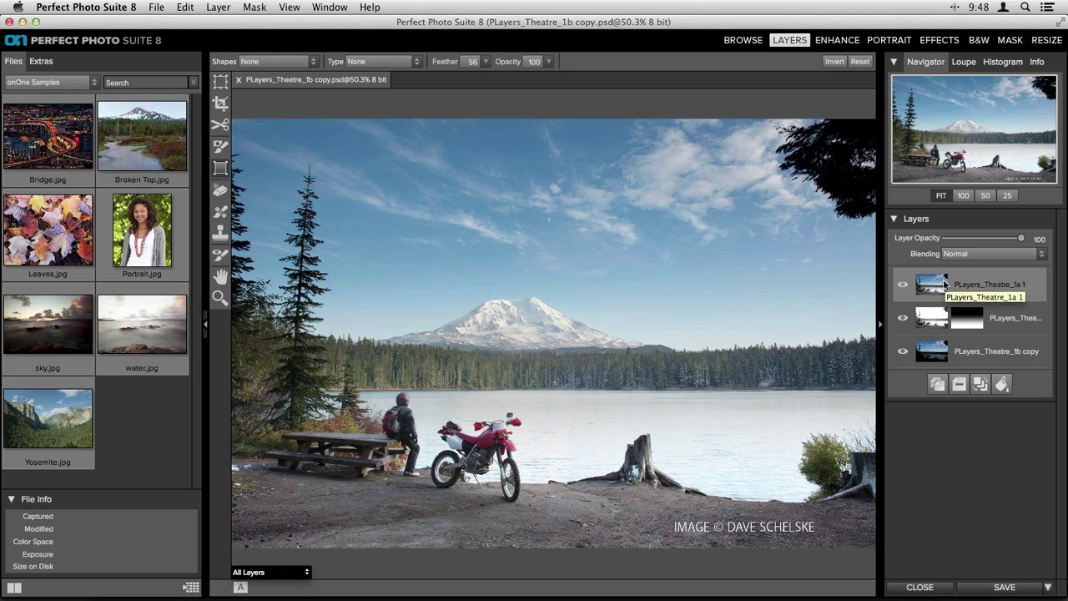
click(902, 285)
click(972, 313)
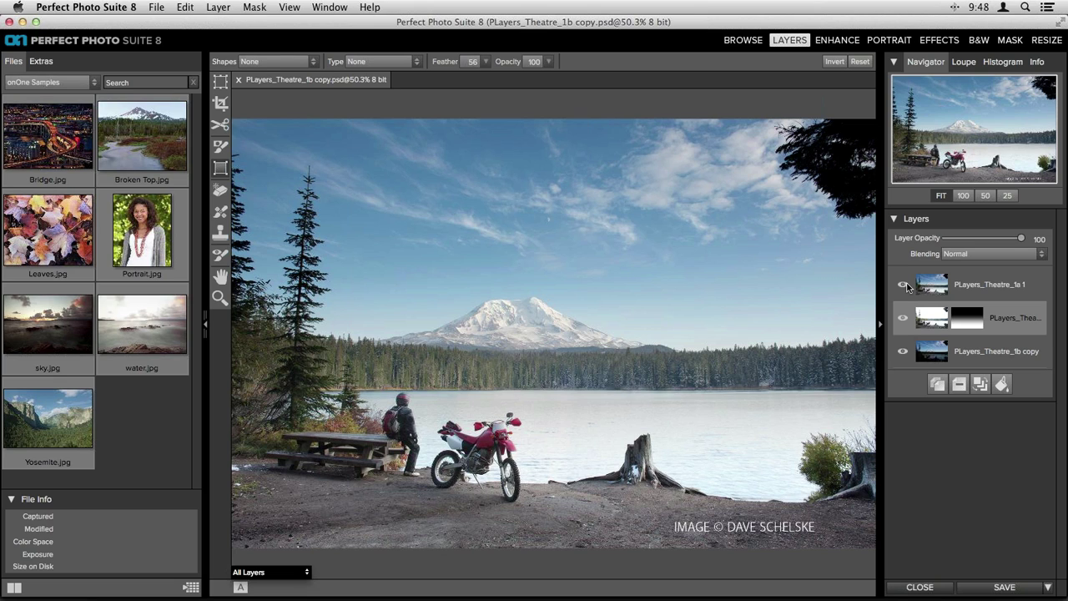
click(935, 287)
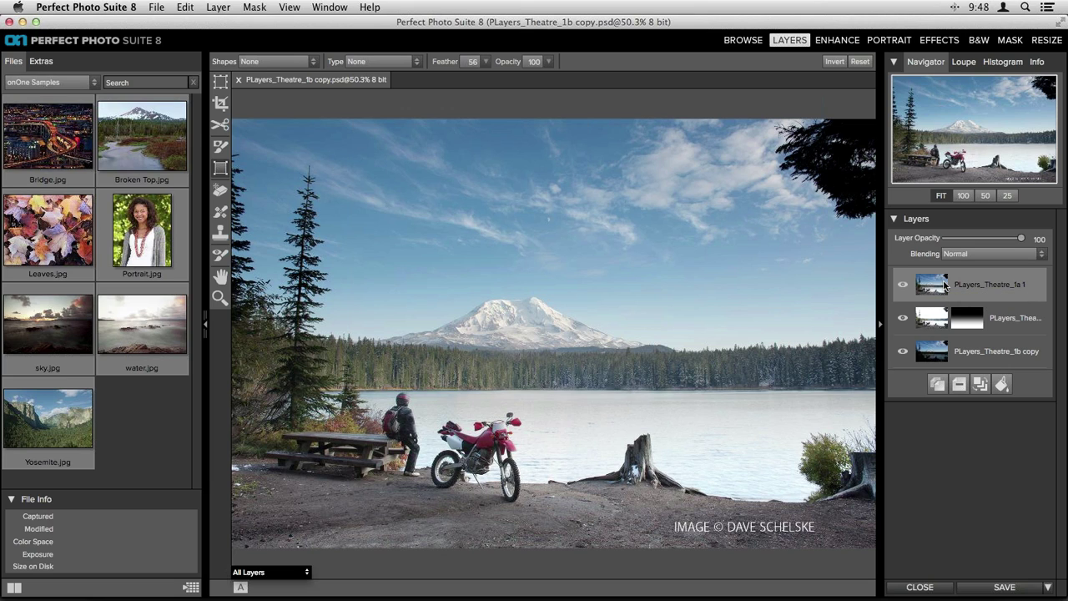
Step: Close the layered lake image
click(921, 588)
click(476, 333)
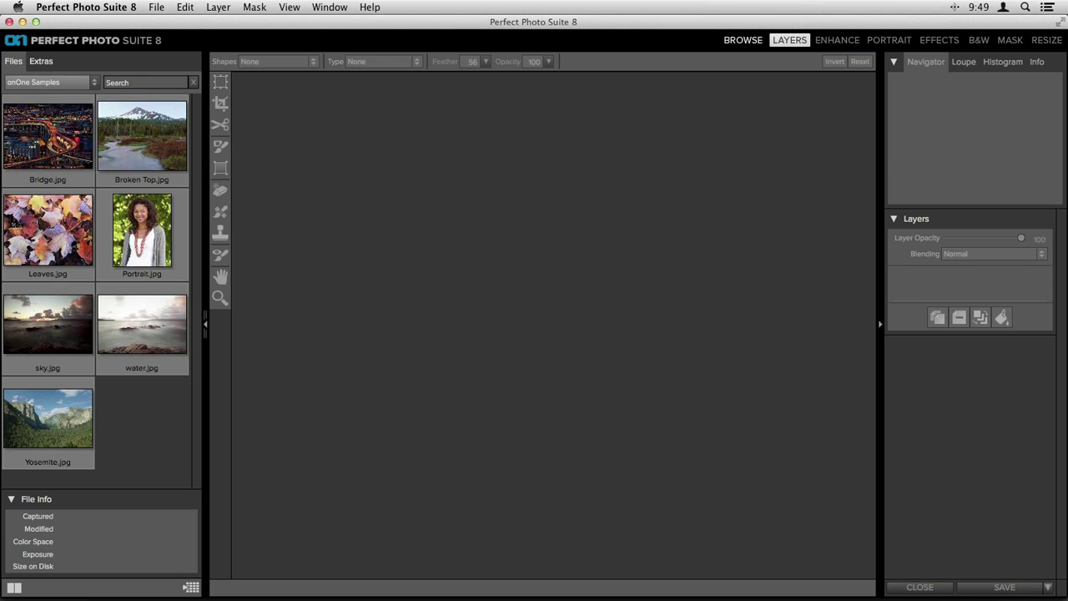
Step: Switch to Keynote and play the Theatre_PERFECT_SUITE_8 presentation from the slide listing the new features
mouse_move(481, 598)
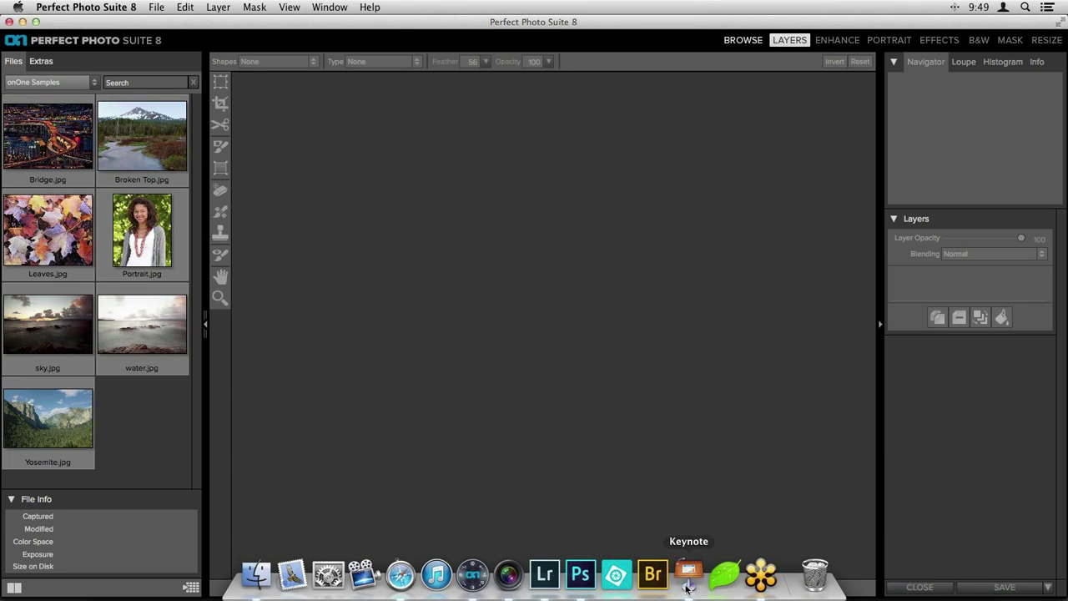
click(686, 584)
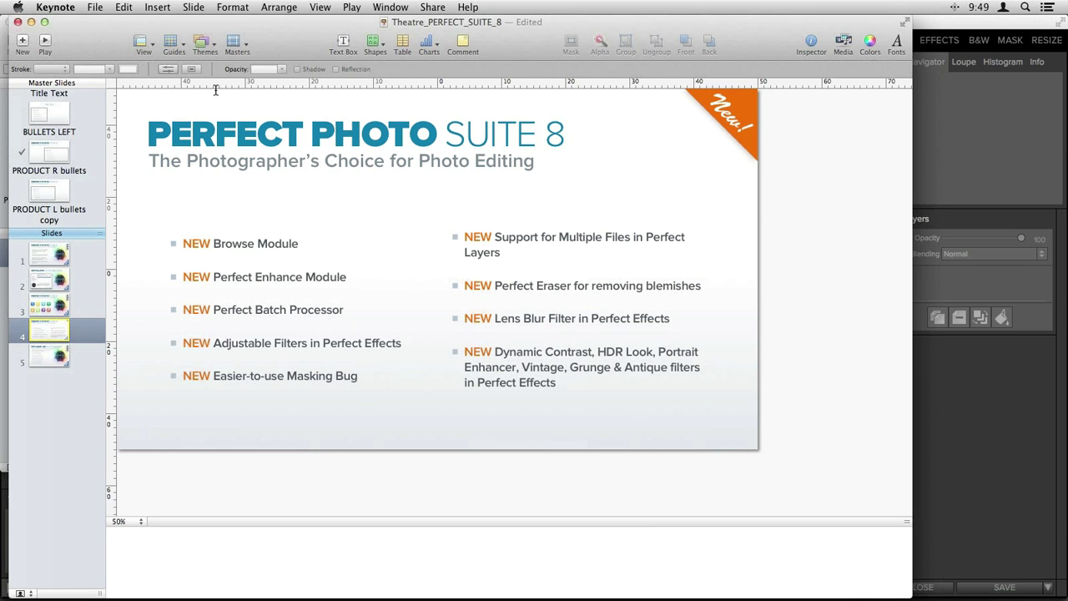
click(45, 40)
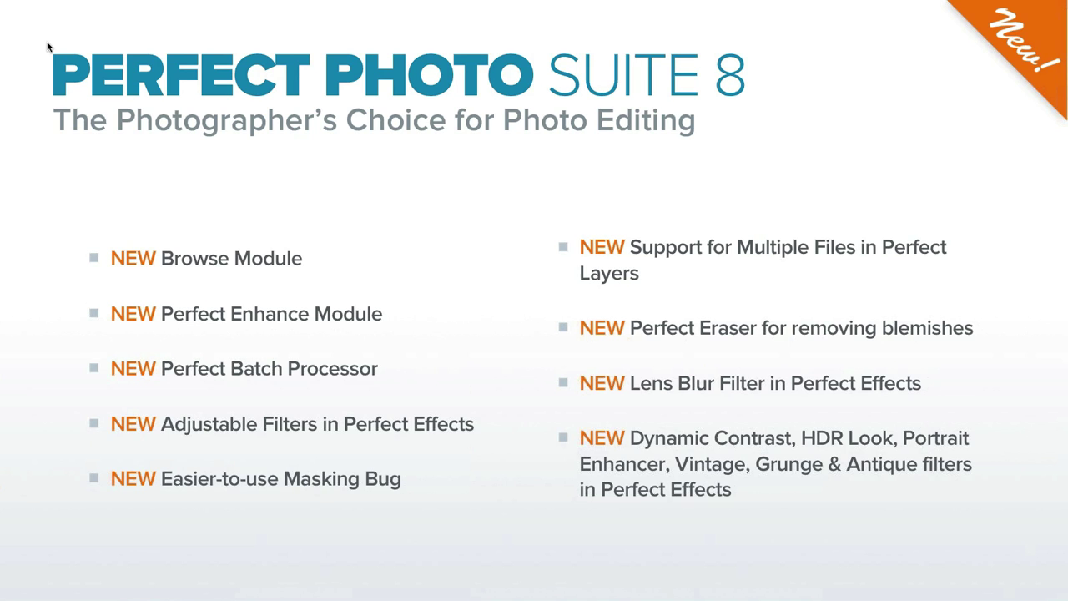